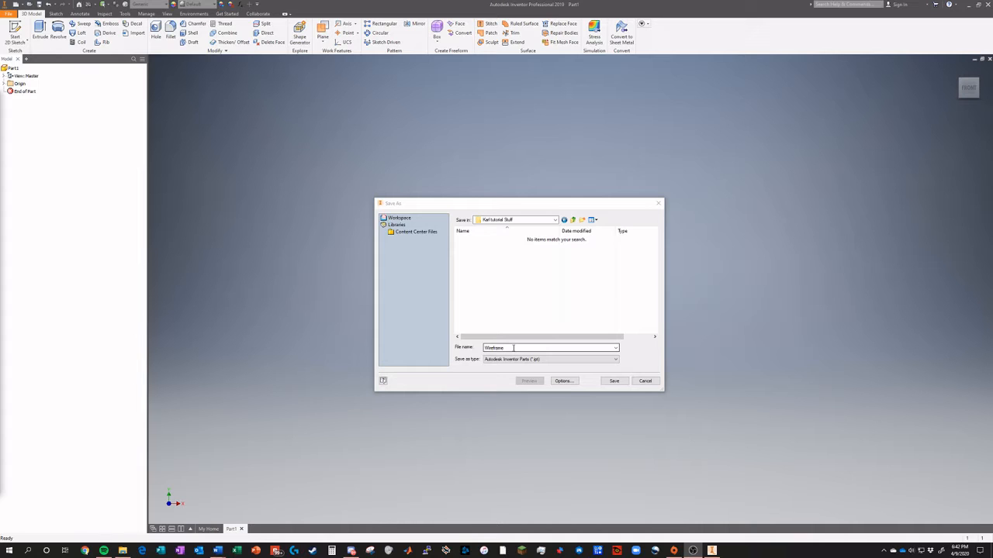
Step: Save the part as Wireframe and start a 2D sketch on the YZ plane
{"action": "left_click", "coordinate": [513, 348]}
{"action": "left_click", "coordinate": [622, 383]}
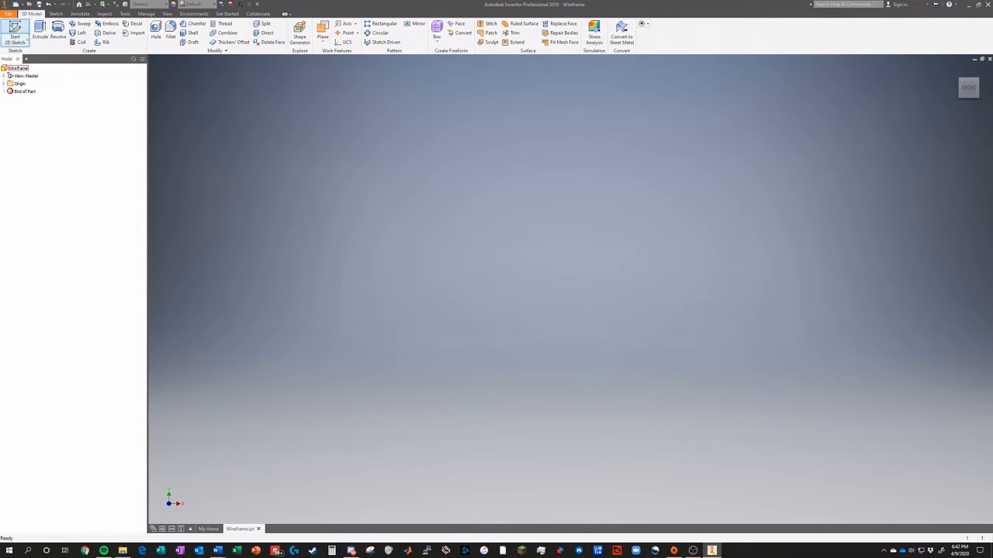
{"action": "left_click", "coordinate": [14, 32]}
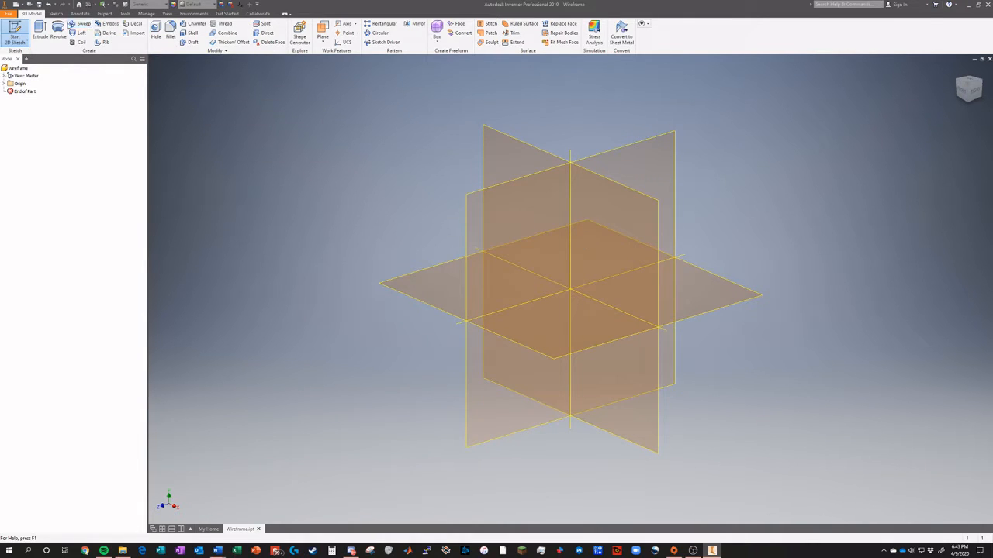
{"action": "left_click", "coordinate": [468, 237]}
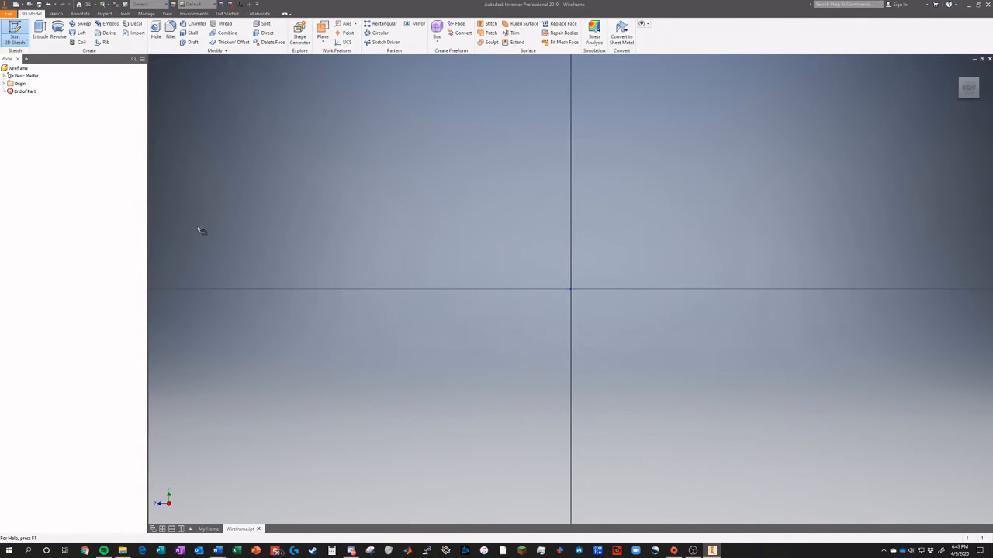
Step: Draw a 12 in horizontal line starting at the origin
{"action": "left_click", "coordinate": [40, 32]}
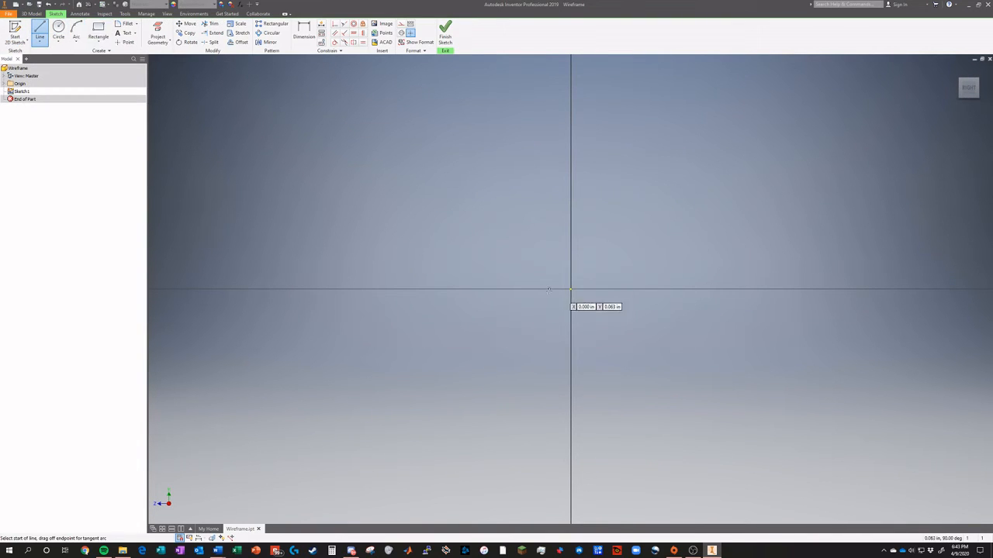
{"action": "left_click", "coordinate": [572, 289]}
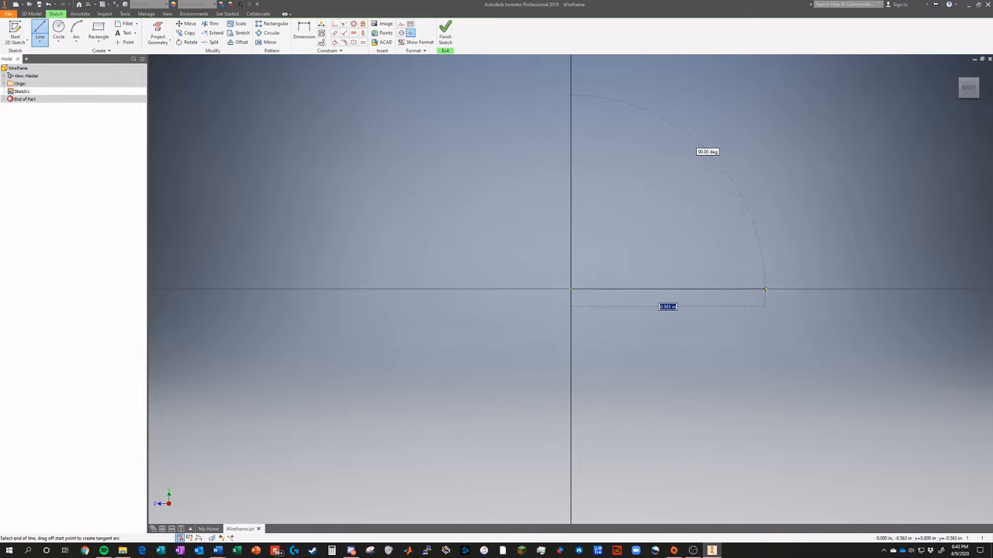
{"action": "type", "text": "12"}
{"action": "key", "text": "Return"}
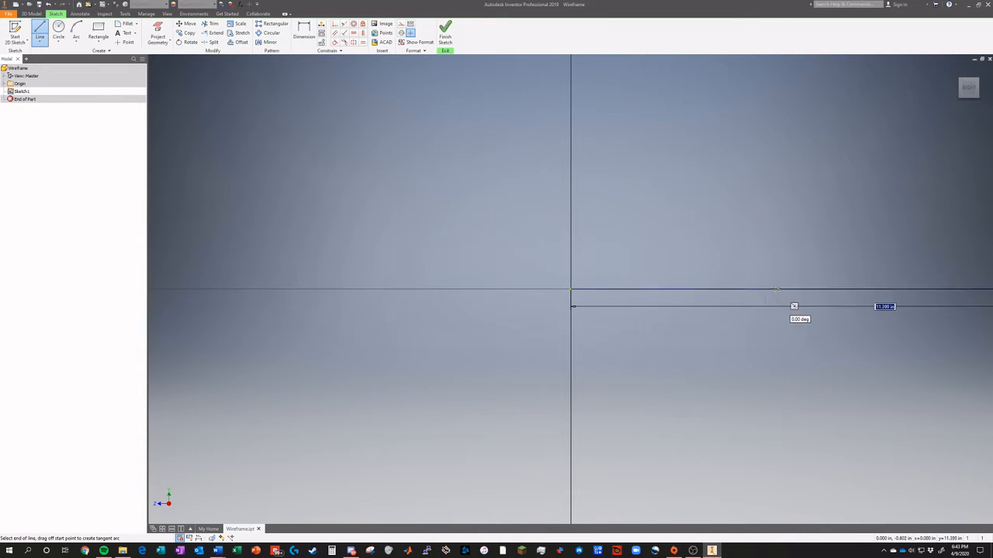
Step: Draw a 6 in vertical line upward from the far end of the horizontal line
{"action": "scroll", "coordinate": [820, 291], "scroll_direction": "up", "scroll_amount": 8}
{"action": "scroll", "coordinate": [883, 304], "scroll_direction": "up", "scroll_amount": 7}
{"action": "scroll", "coordinate": [892, 299], "scroll_direction": "down", "scroll_amount": 9}
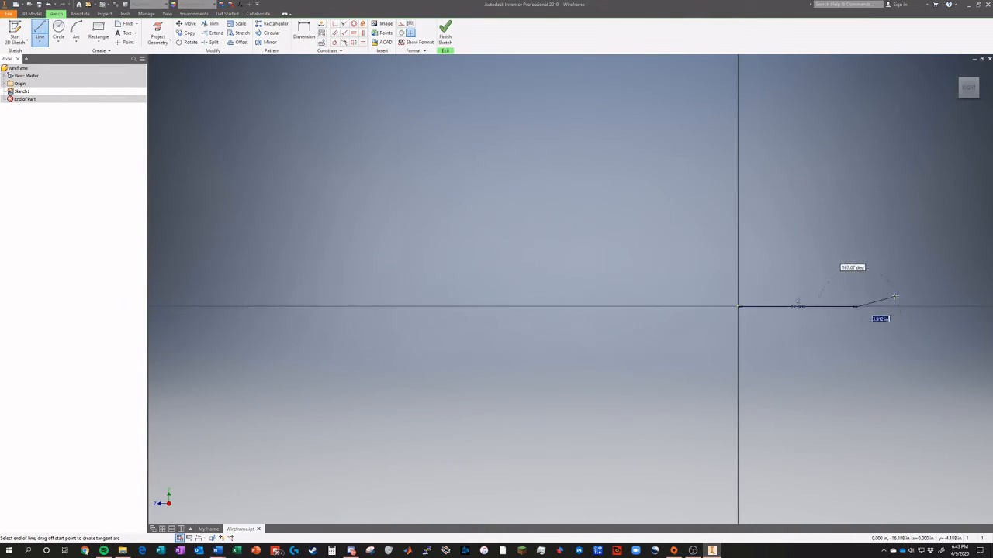
{"action": "scroll", "coordinate": [844, 235], "scroll_direction": "up", "scroll_amount": 6}
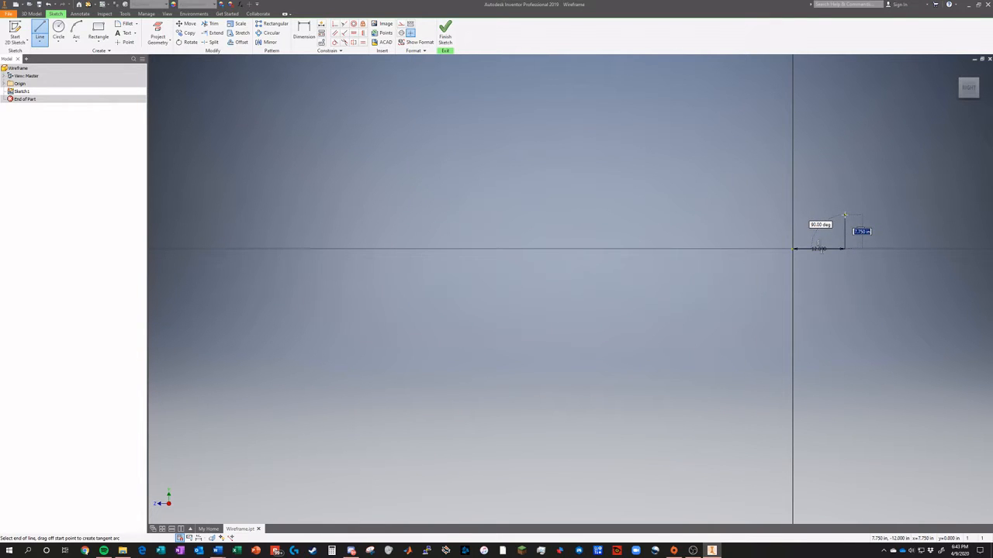
{"action": "type", "text": "6"}
{"action": "key", "text": "Return"}
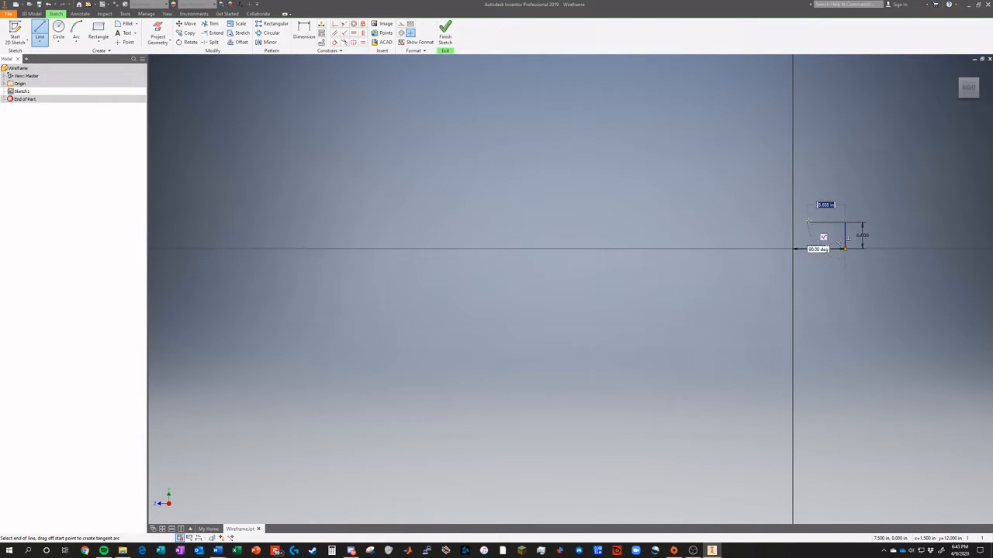
{"action": "key", "text": "Escape"}
Step: Draw a vertical line up from the origin level with the 6 in side, and connect both tops with a horizontal line
{"action": "key", "text": "l"}
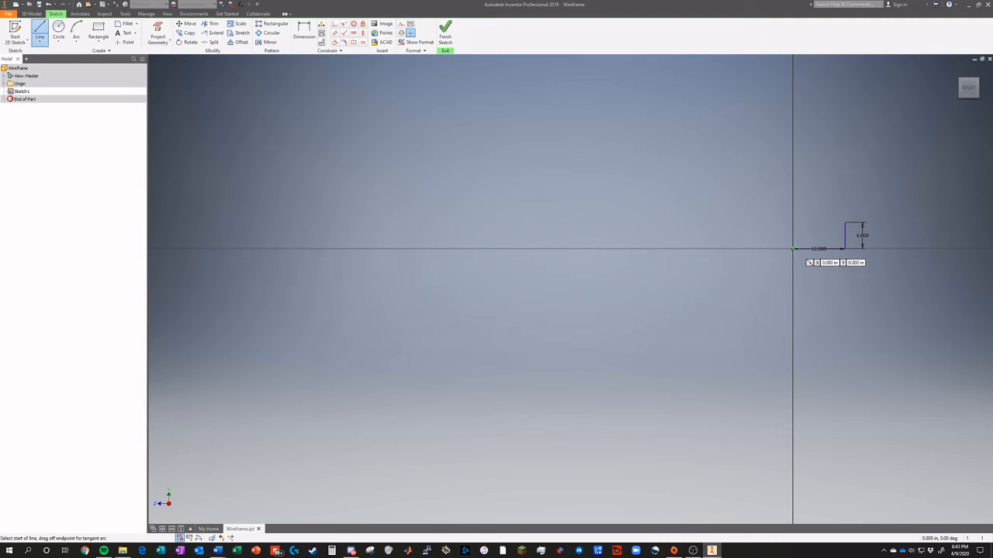
{"action": "left_click", "coordinate": [793, 249]}
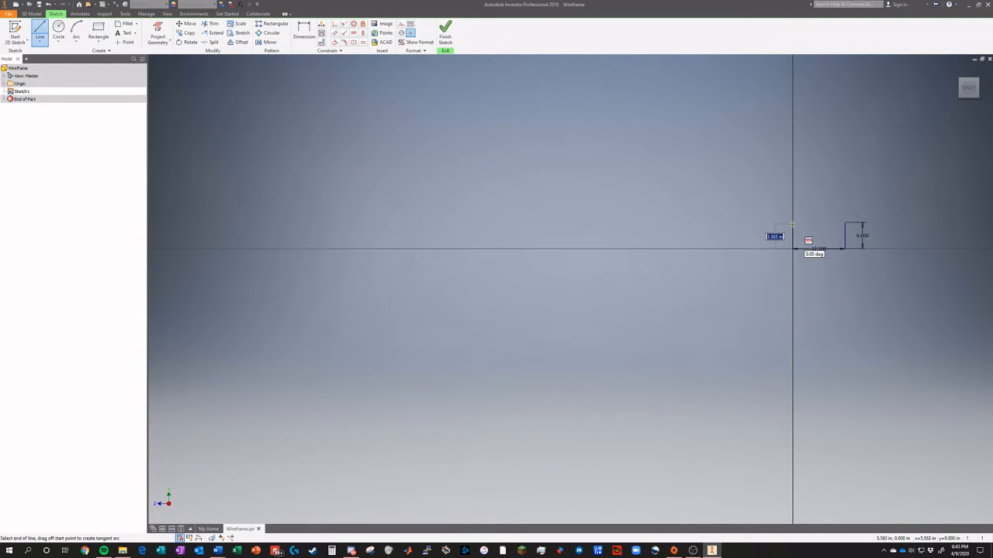
{"action": "left_click", "coordinate": [793, 223]}
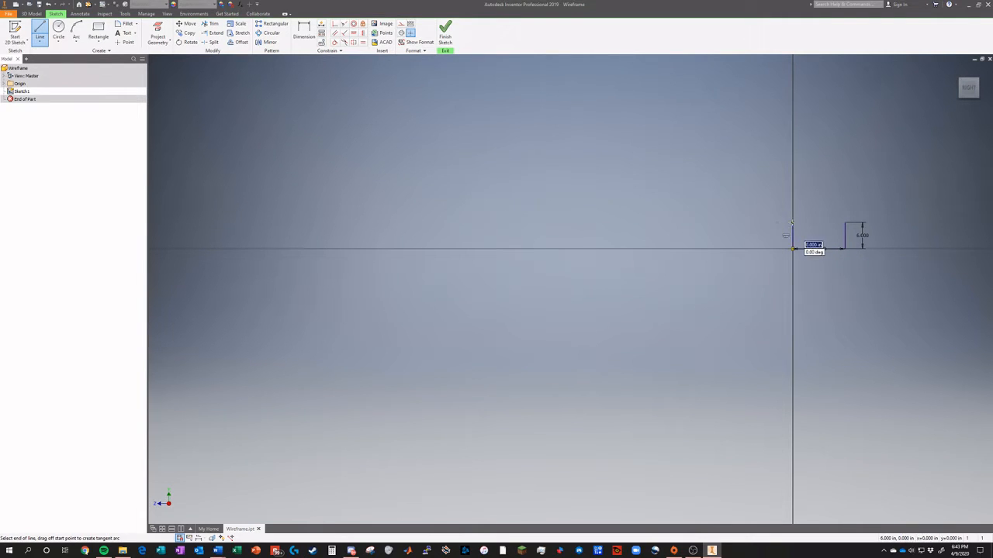
{"action": "left_click", "coordinate": [844, 223]}
{"action": "key", "text": "Escape"}
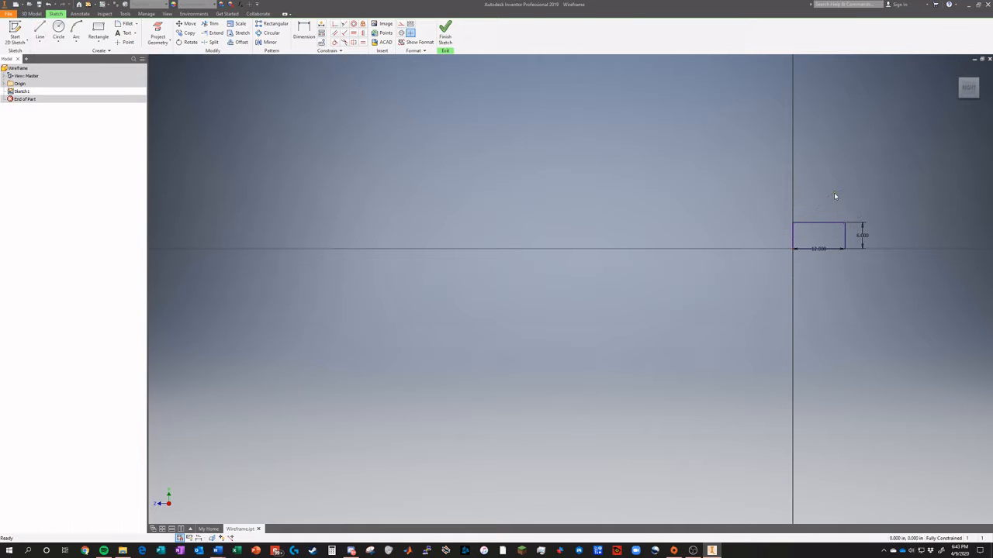
Step: Delete the top horizontal line and join the tops of the two vertical lines with a semicircular three-point arc
{"action": "right_click", "coordinate": [824, 222]}
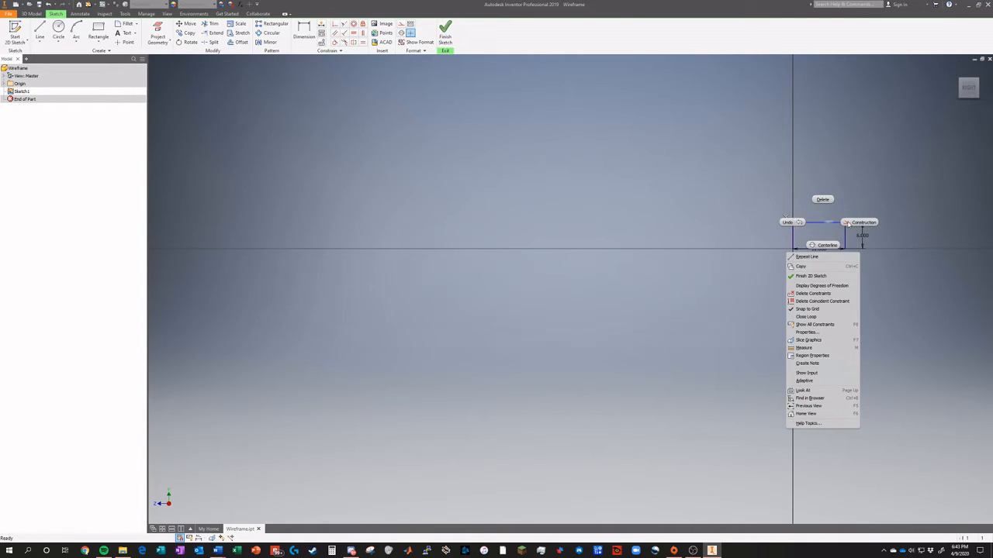
{"action": "left_click", "coordinate": [824, 187]}
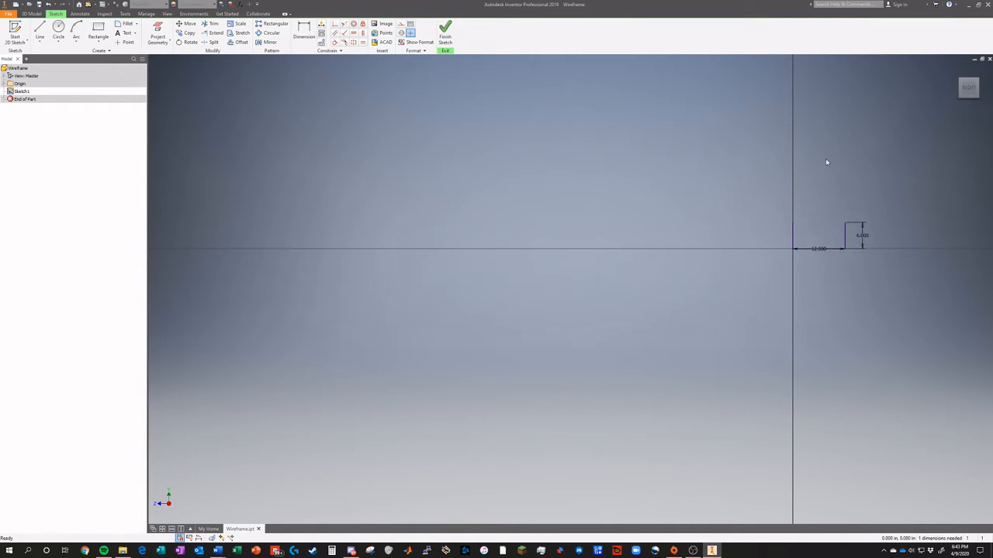
{"action": "left_click", "coordinate": [76, 31]}
{"action": "left_click", "coordinate": [791, 222]}
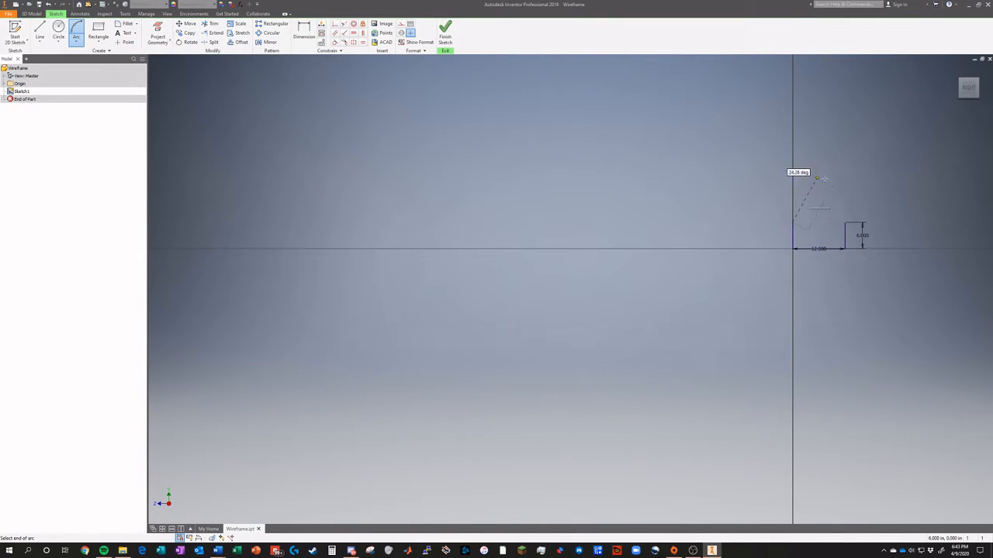
{"action": "left_click", "coordinate": [845, 222]}
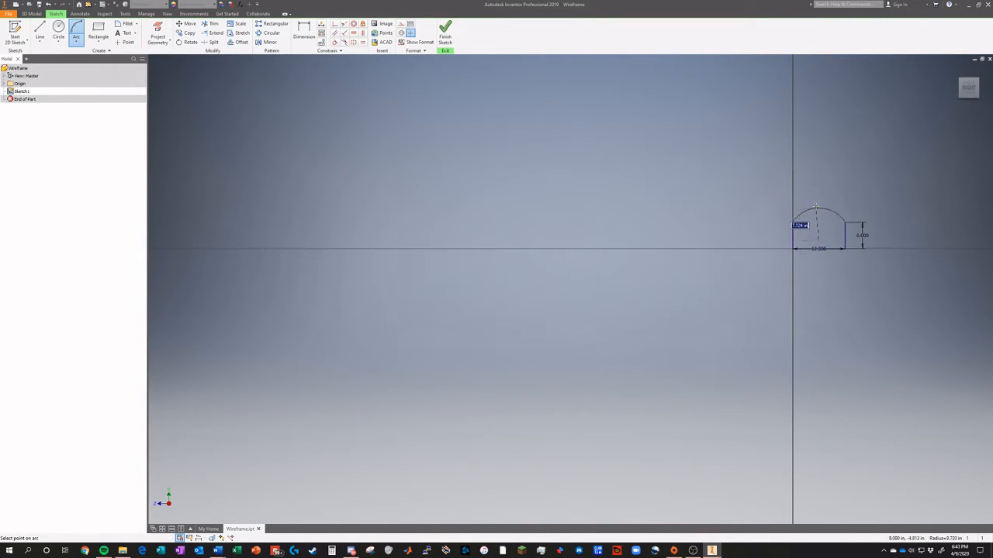
{"action": "left_click", "coordinate": [806, 200]}
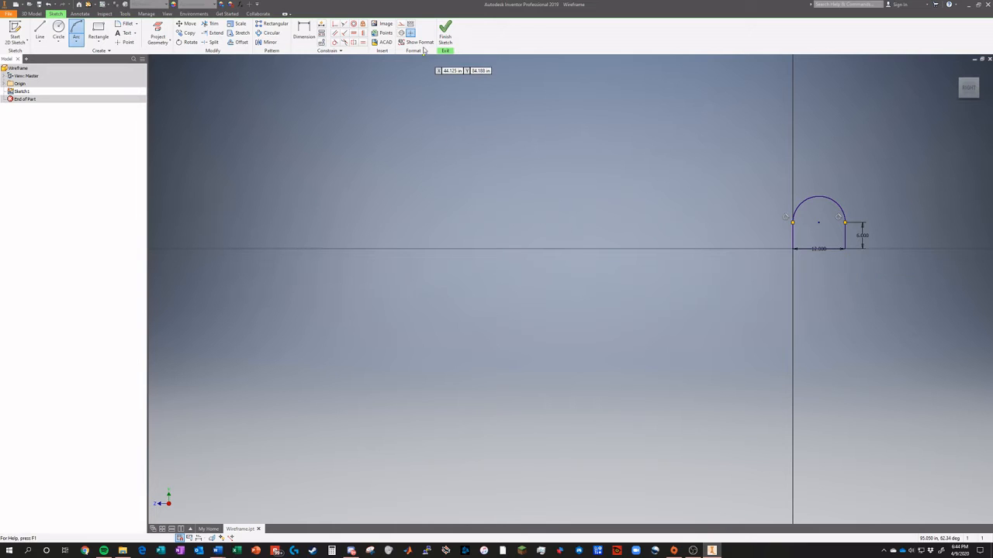
Step: Draw a horizontal line between the two ends of the arc
{"action": "left_click", "coordinate": [39, 35]}
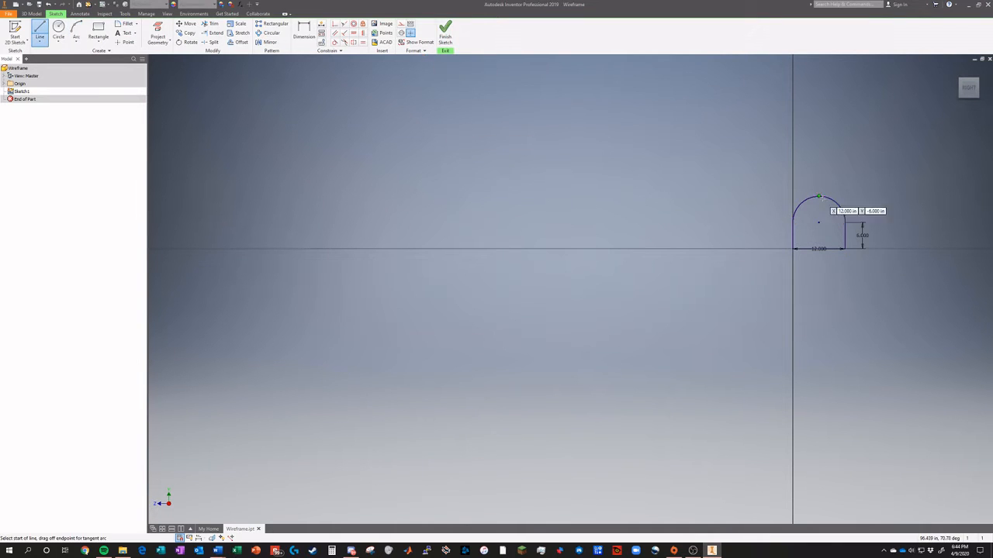
{"action": "left_click", "coordinate": [792, 222]}
{"action": "left_click", "coordinate": [845, 222]}
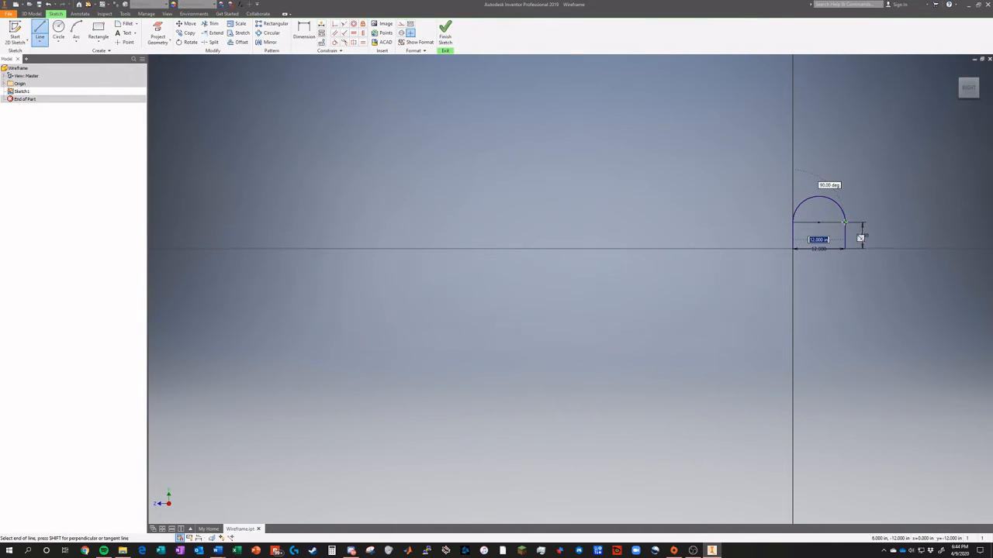
{"action": "key", "text": "Escape"}
Step: Draw a diagonal line from the origin to the opposite upper corner and finish the sketch
{"action": "left_click", "coordinate": [792, 249]}
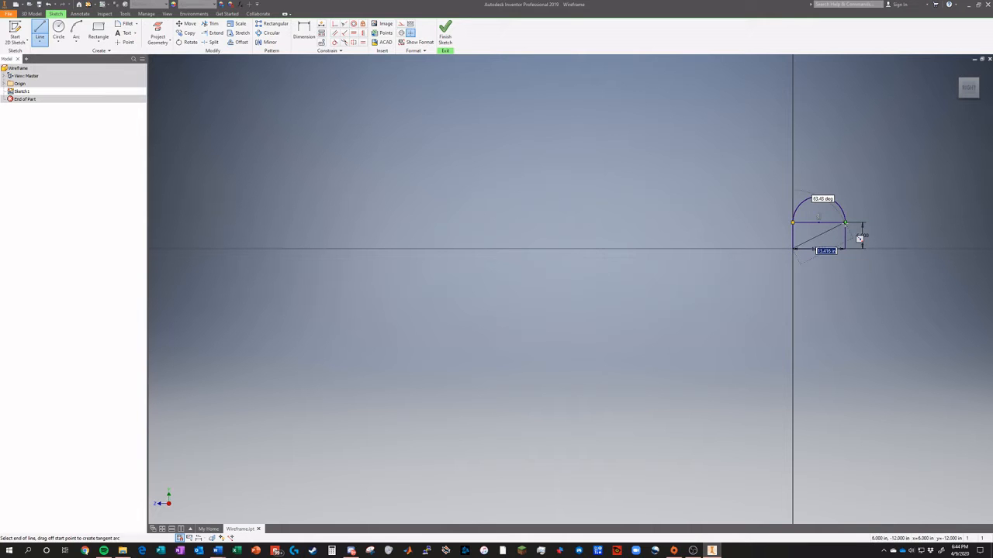
{"action": "left_click", "coordinate": [845, 223]}
{"action": "key", "text": "Escape"}
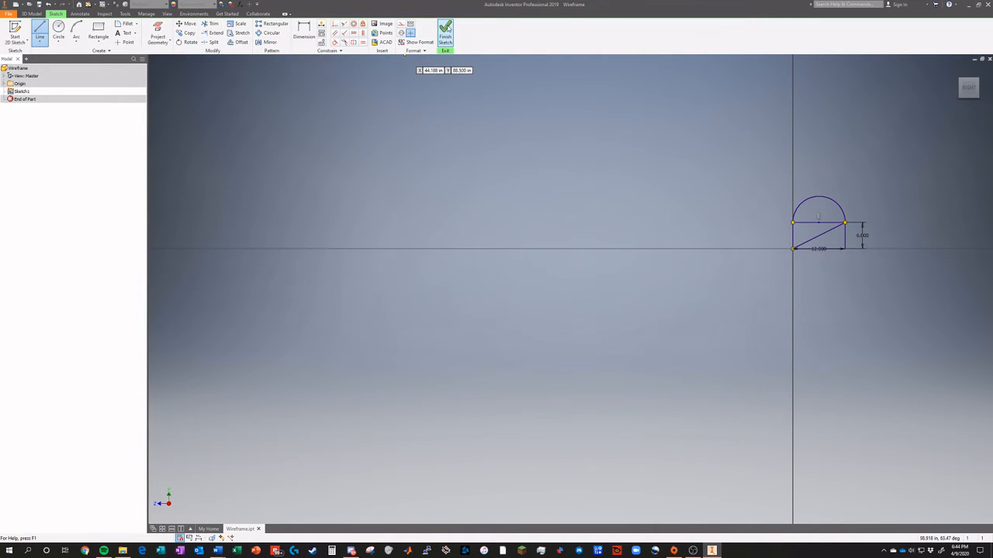
{"action": "left_click", "coordinate": [446, 31]}
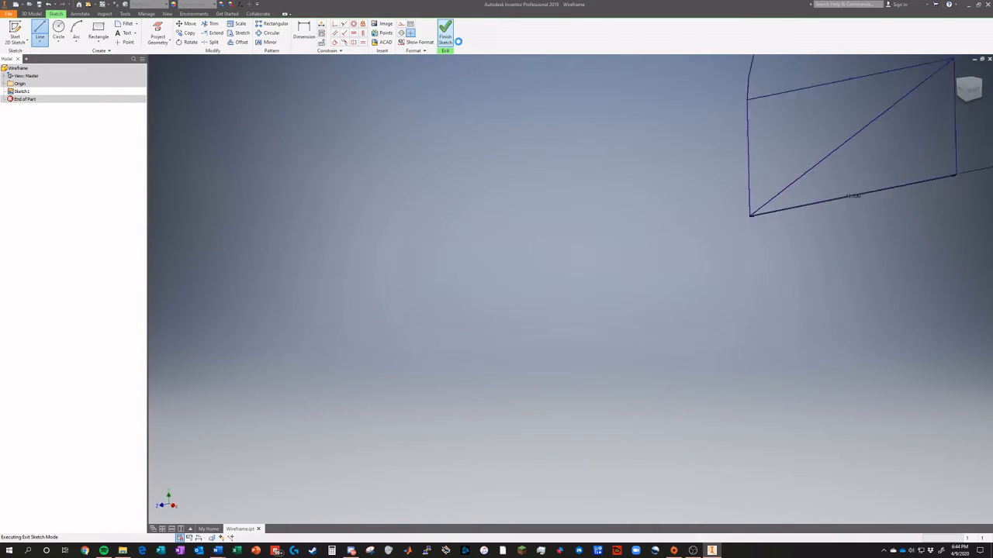
Step: Rename the finished sketch as Roll Hoop Plane
{"action": "scroll", "coordinate": [659, 200], "scroll_direction": "up", "scroll_amount": 12}
{"action": "scroll", "coordinate": [704, 213], "scroll_direction": "down", "scroll_amount": 5}
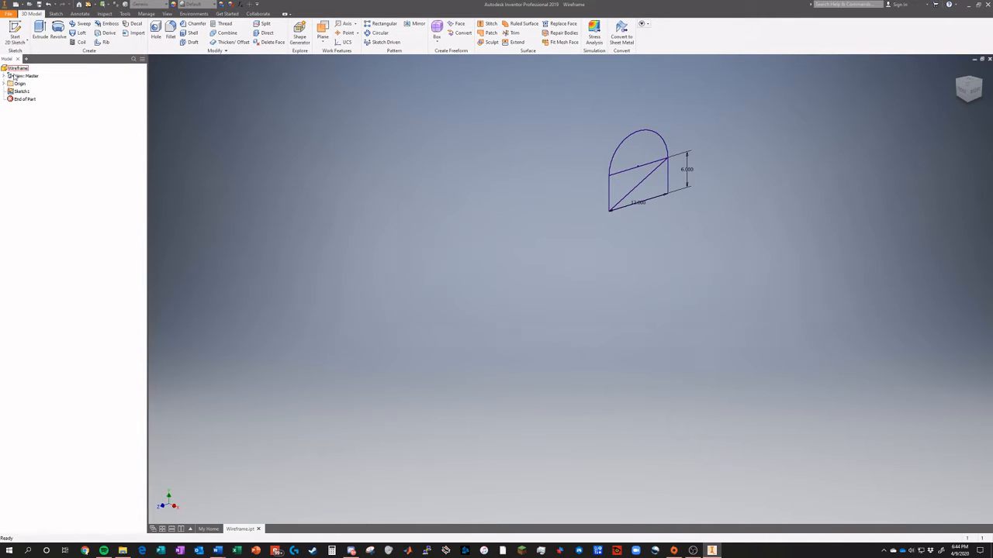
{"action": "right_click", "coordinate": [16, 92]}
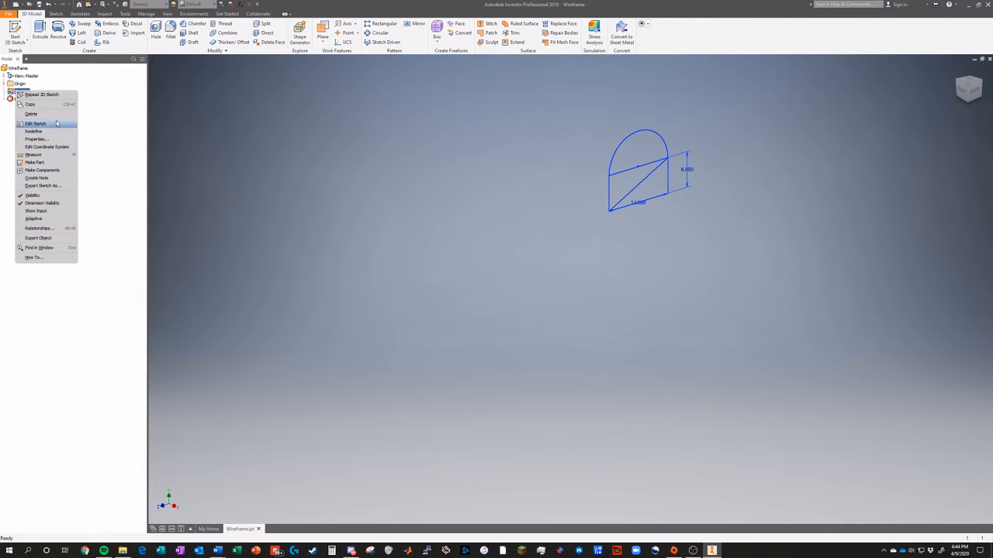
{"action": "left_click", "coordinate": [96, 115]}
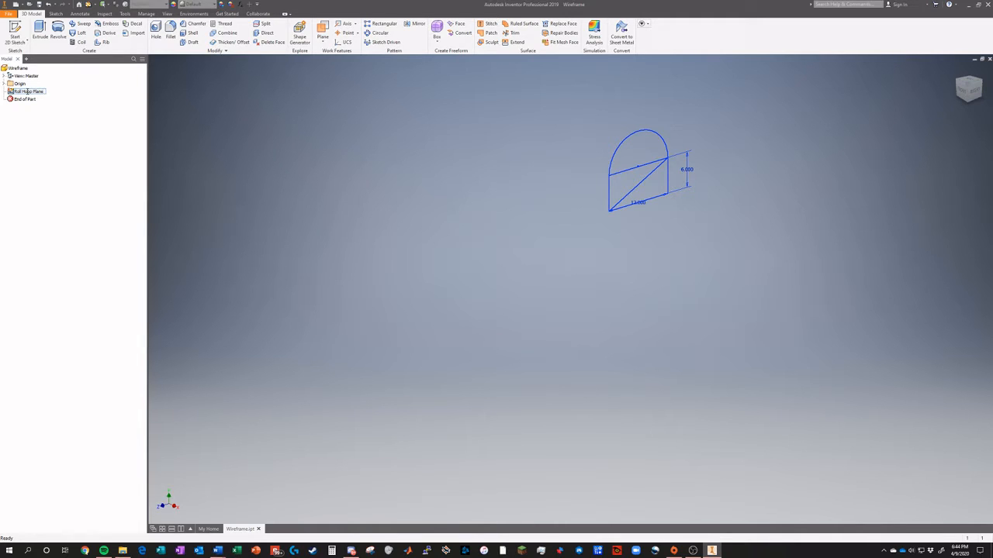
{"action": "left_click", "coordinate": [27, 91]}
{"action": "left_click", "coordinate": [197, 107]}
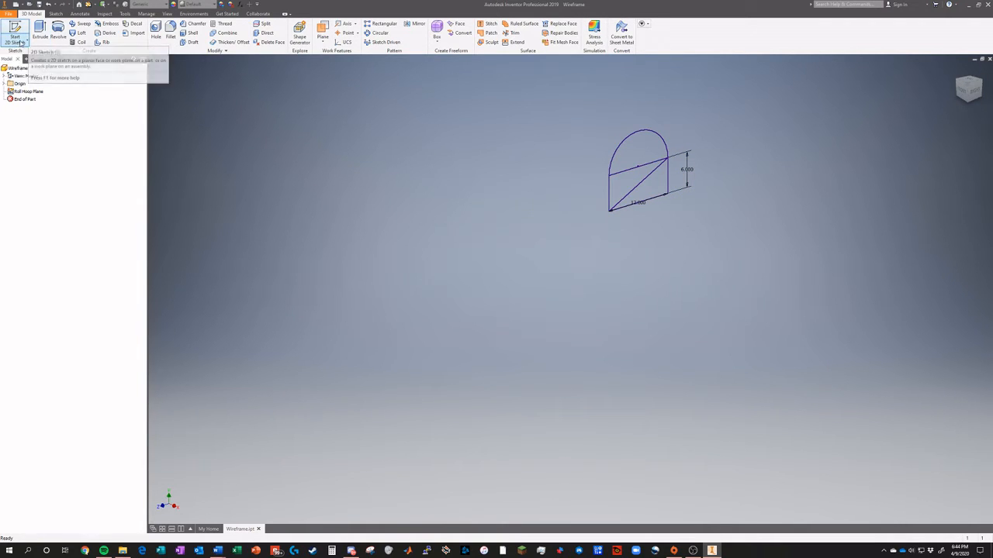
Step: Make the origin's XY plane visible
{"action": "left_click", "coordinate": [6, 83]}
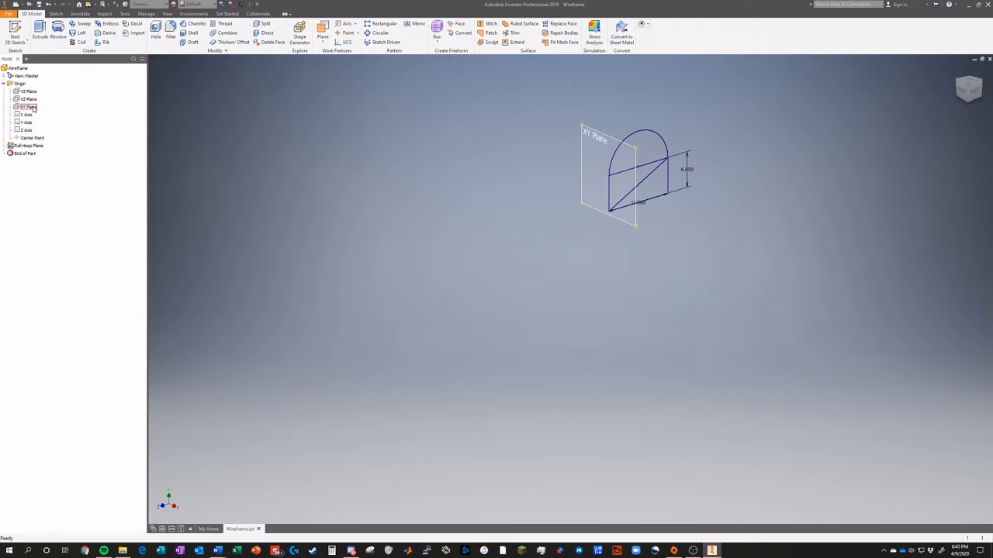
{"action": "right_click", "coordinate": [33, 108]}
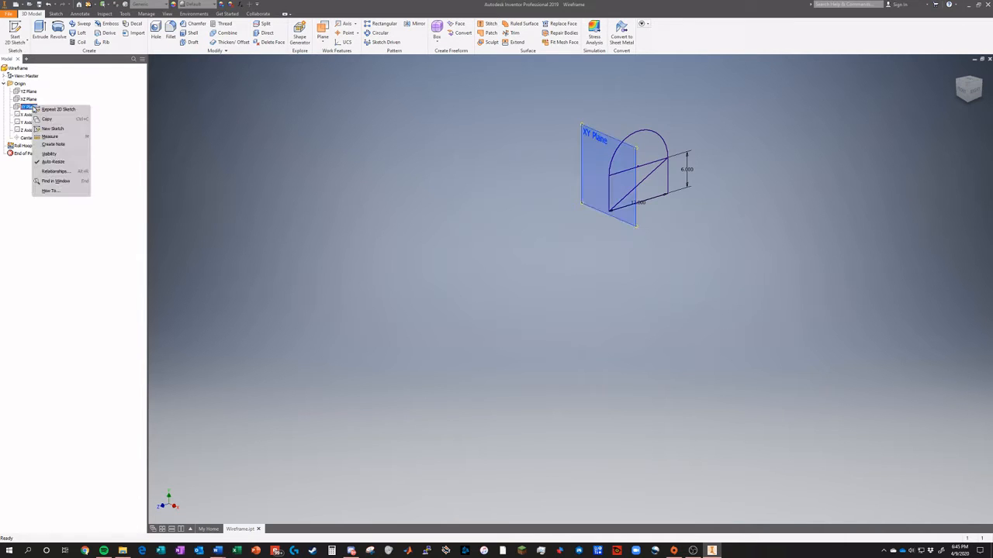
{"action": "left_click", "coordinate": [56, 157]}
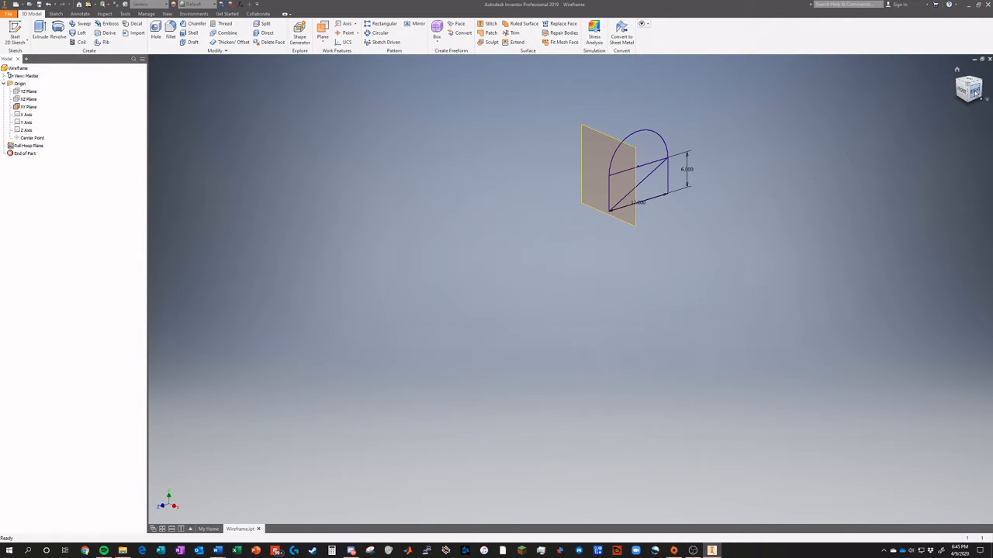
Step: Start a new 2D sketch on the visible XY plane
{"action": "mouse_move", "coordinate": [976, 93]}
{"action": "left_mouse_down"}
{"action": "mouse_move", "coordinate": [955, 94]}
{"action": "mouse_move", "coordinate": [979, 104]}
{"action": "mouse_move", "coordinate": [956, 97]}
{"action": "left_mouse_up"}
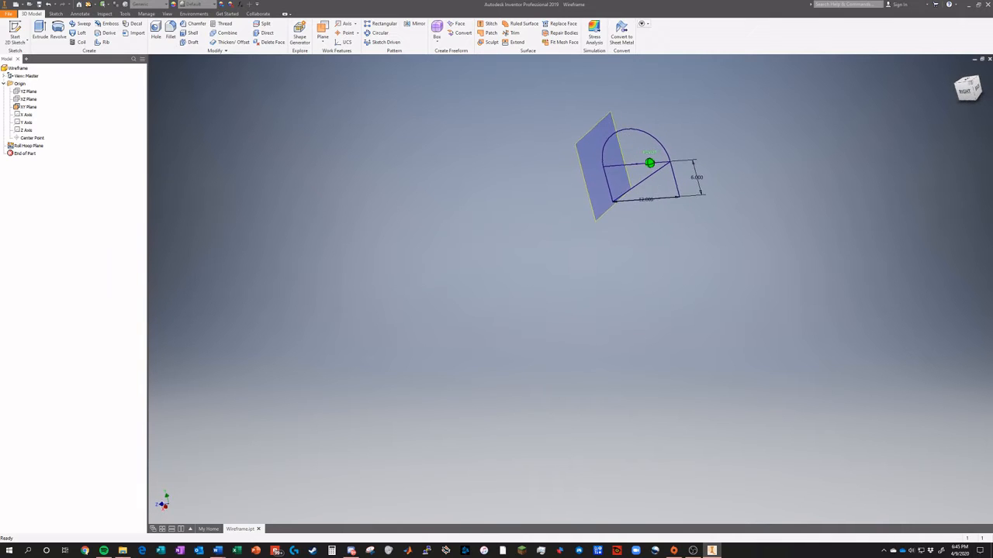
{"action": "mouse_move", "coordinate": [650, 163]}
{"action": "middle_mouse_down", "text": "shift"}
{"action": "mouse_move", "coordinate": [667, 162]}
{"action": "mouse_move", "coordinate": [547, 162]}
{"action": "mouse_move", "coordinate": [622, 172]}
{"action": "mouse_move", "coordinate": [614, 163]}
{"action": "mouse_move", "coordinate": [703, 138]}
{"action": "middle_mouse_up", "text": "shift"}
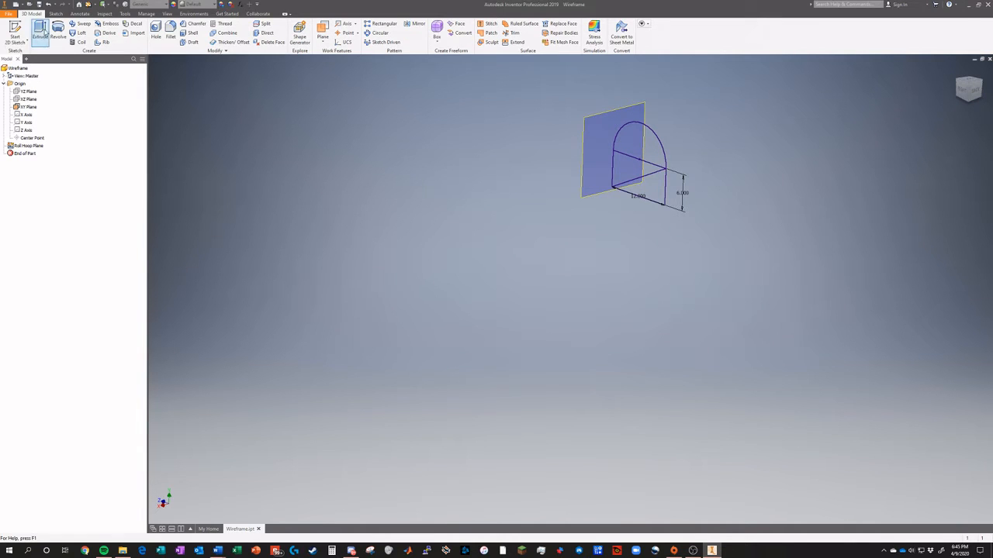
{"action": "left_click", "coordinate": [26, 33]}
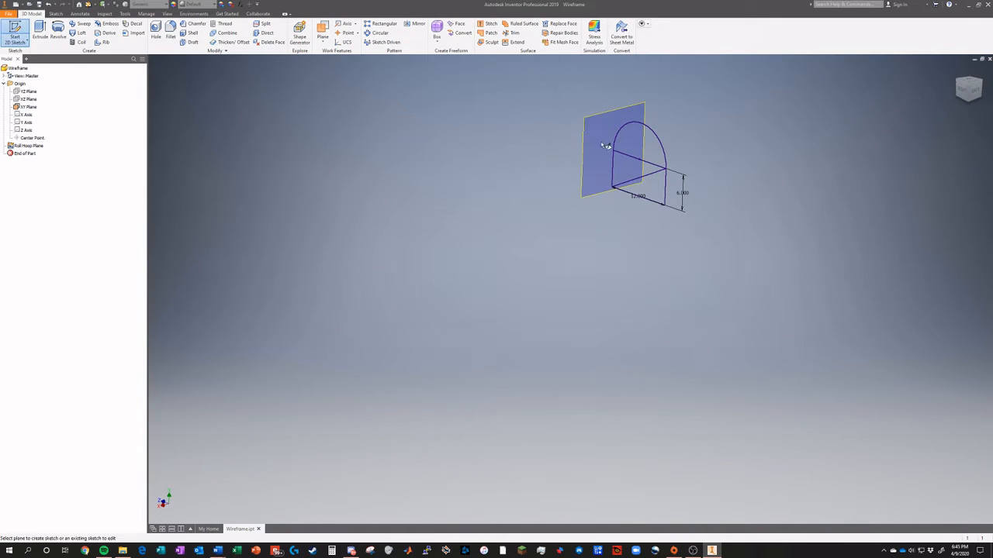
{"action": "left_click", "coordinate": [593, 163]}
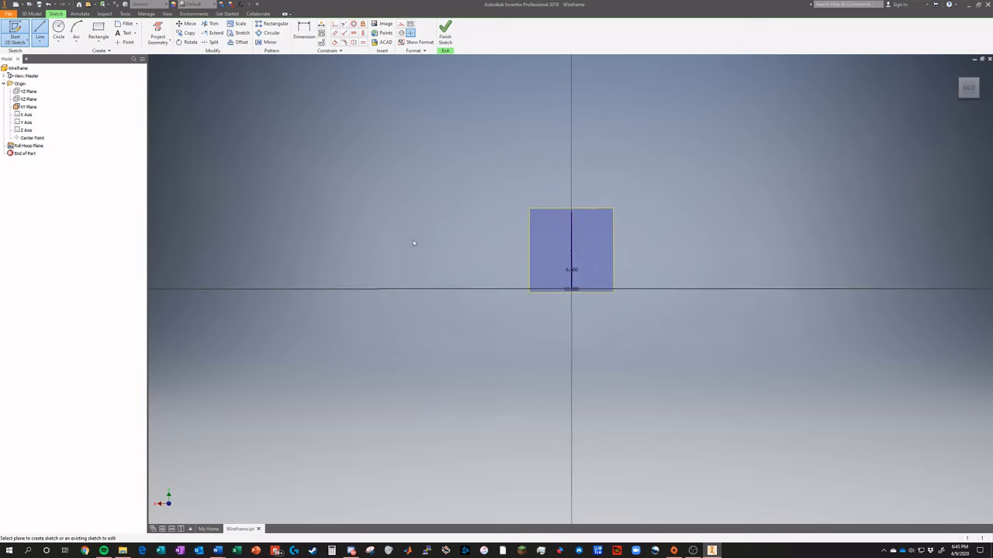
Step: Draw an 18 in horizontal line from the origin in the new XY plane sketch
{"action": "left_click", "coordinate": [39, 31]}
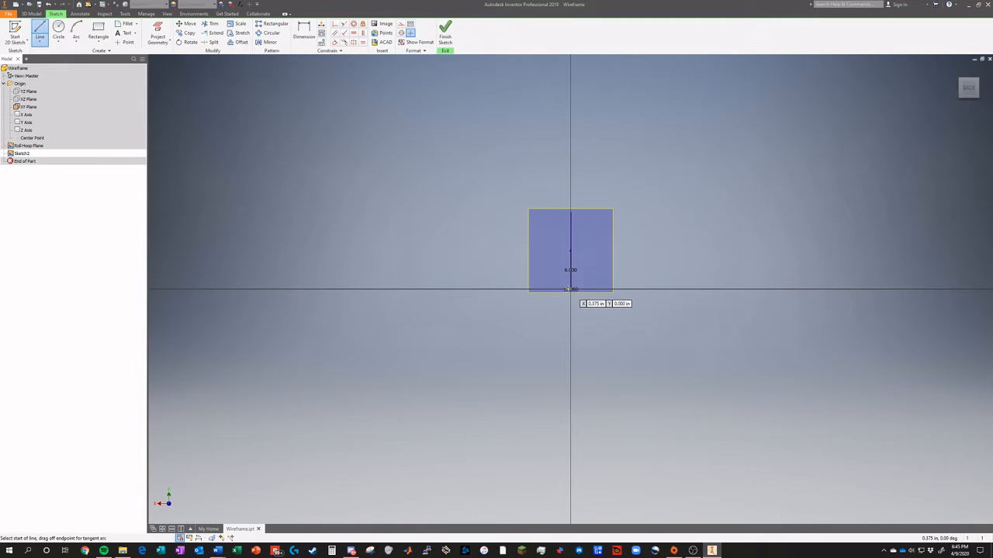
{"action": "left_click", "coordinate": [570, 289]}
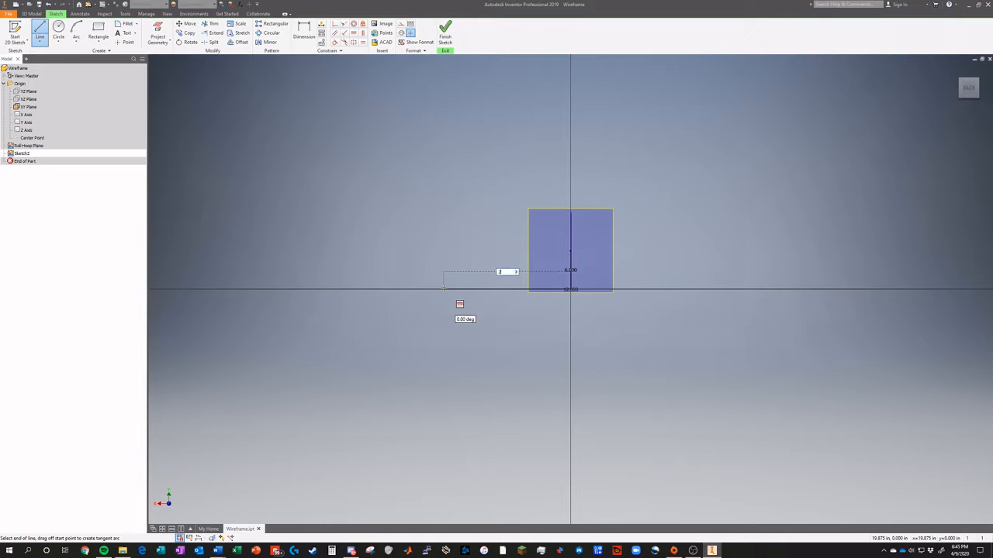
{"action": "type", "text": "16"}
{"action": "key", "text": "Return"}
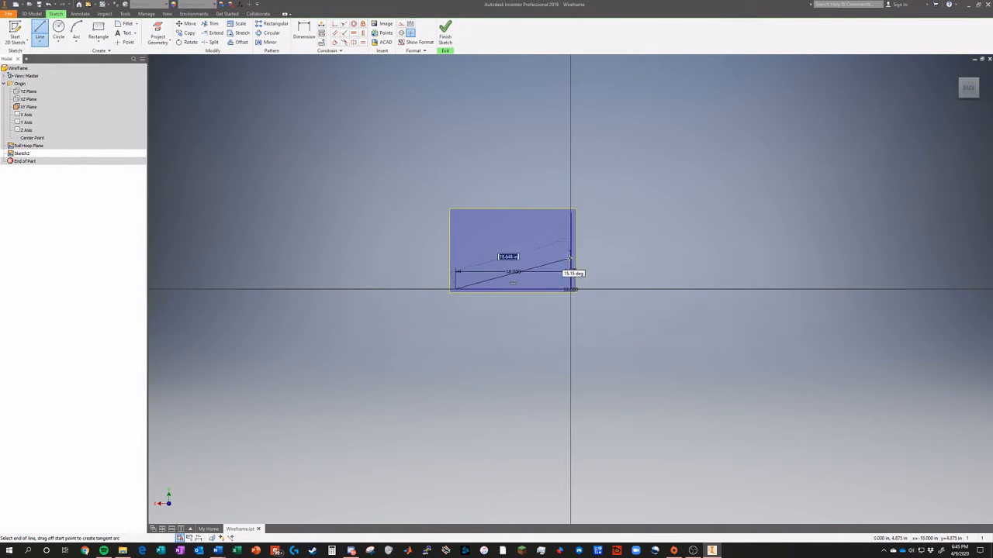
{"action": "scroll", "coordinate": [571, 251], "scroll_direction": "up", "scroll_amount": 5}
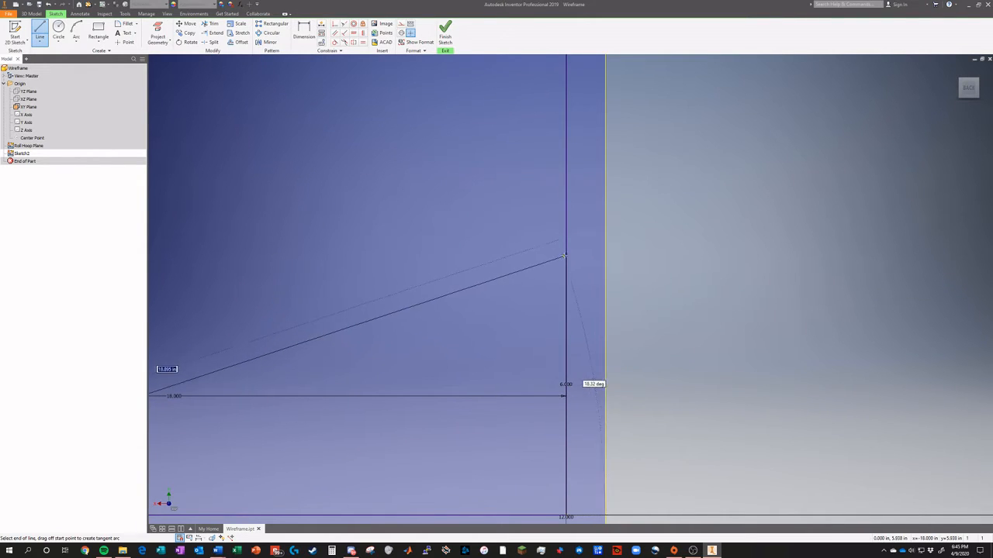
{"action": "key", "text": "Escape"}
Step: Draw a diagonal line from the roll hoop's upper corner to the far end of the 18 in line and finish the sketch
{"action": "left_click", "coordinate": [158, 36]}
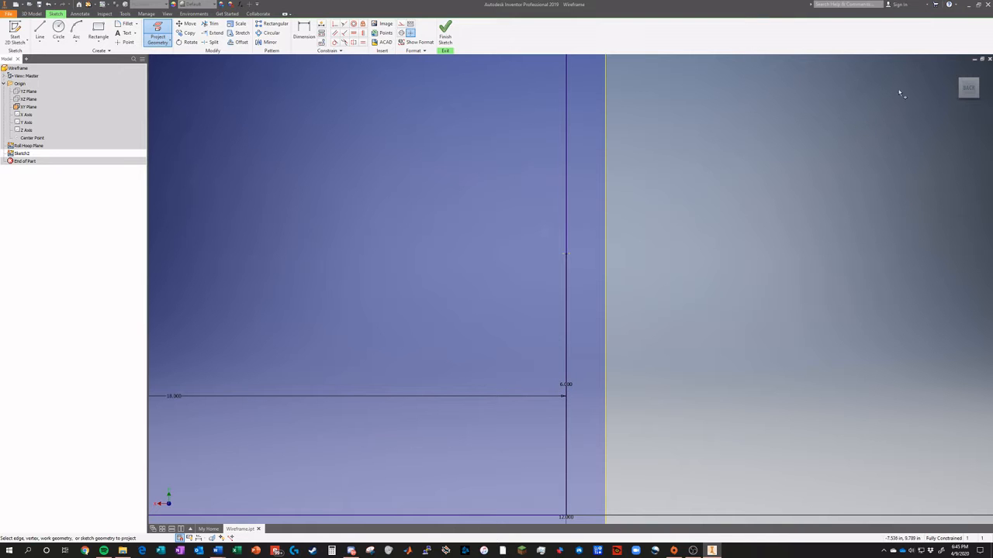
{"action": "left_click", "coordinate": [970, 87]}
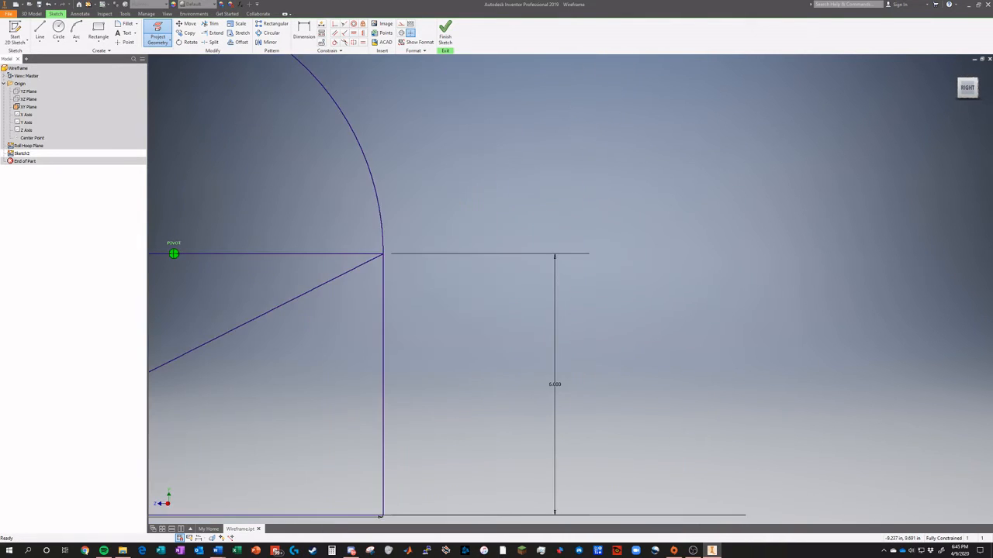
{"action": "left_click_drag", "start_coordinate": [984, 88], "coordinate": [965, 89]}
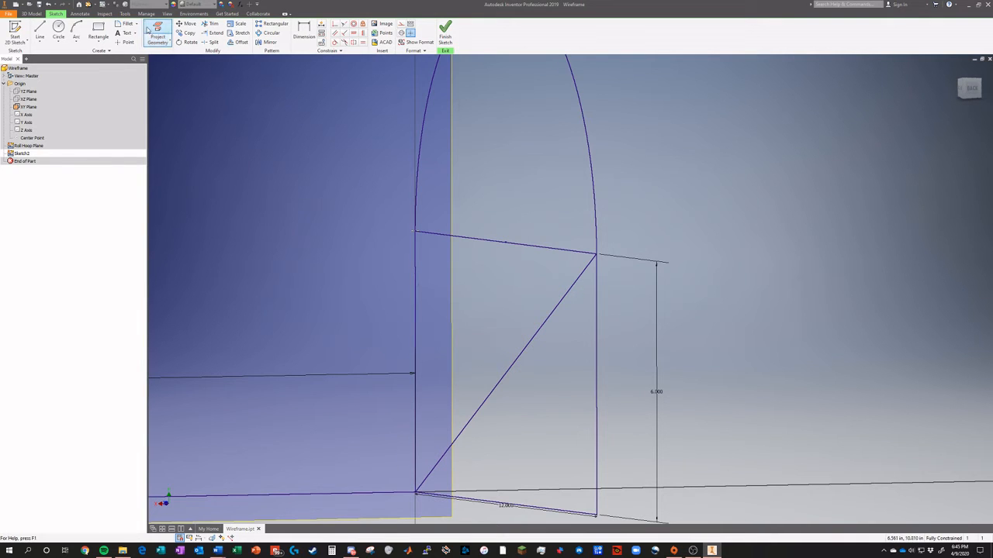
{"action": "left_click", "coordinate": [40, 29]}
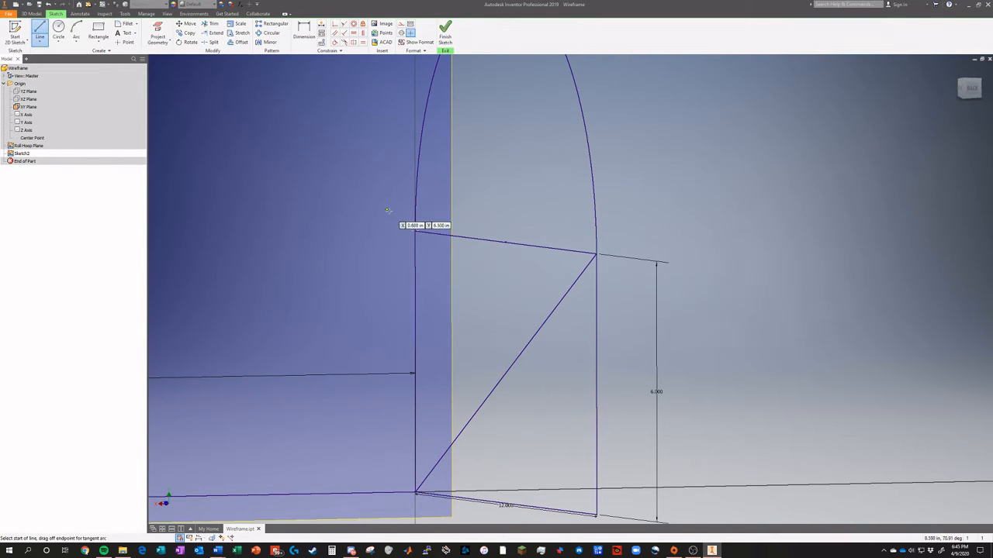
{"action": "left_click", "coordinate": [415, 232]}
{"action": "scroll", "coordinate": [415, 231], "scroll_direction": "down", "scroll_amount": 5}
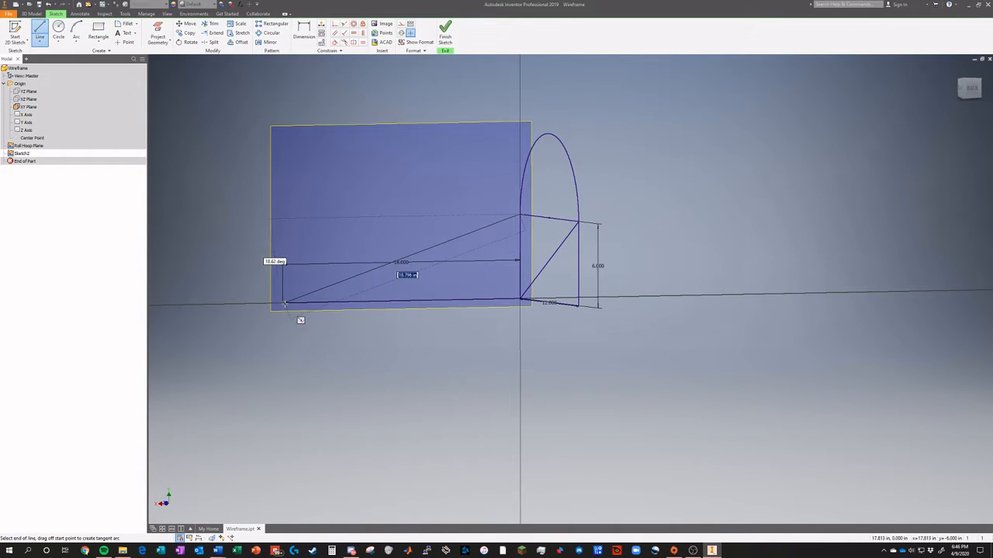
{"action": "left_click", "coordinate": [283, 303]}
{"action": "key", "text": "Escape"}
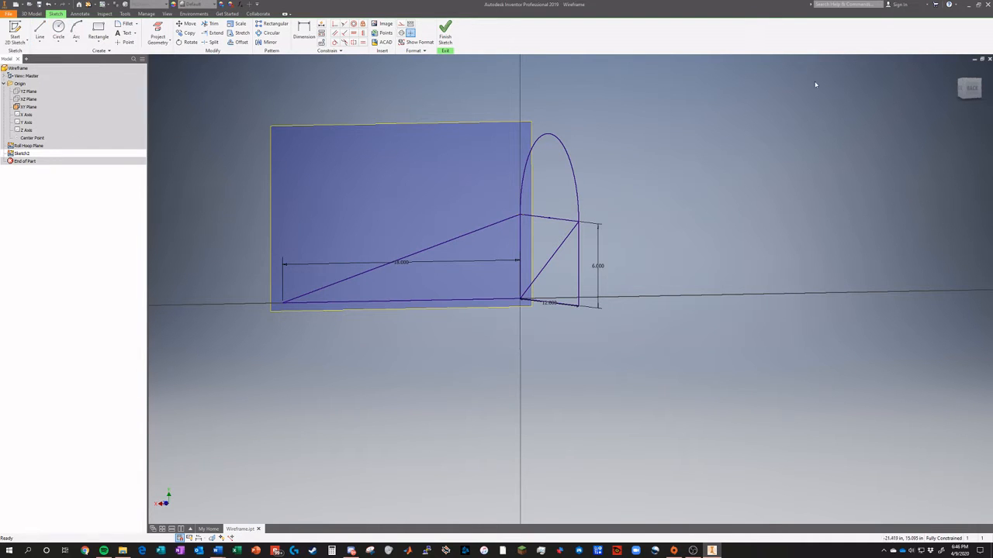
{"action": "left_click", "coordinate": [445, 33]}
Step: Create a work plane offset 12 in from the XY plane
{"action": "mouse_move", "coordinate": [971, 89]}
{"action": "left_mouse_down"}
{"action": "mouse_move", "coordinate": [983, 93]}
{"action": "mouse_move", "coordinate": [962, 91]}
{"action": "mouse_move", "coordinate": [974, 89]}
{"action": "left_mouse_up"}
{"action": "mouse_move", "coordinate": [443, 222]}
{"action": "middle_mouse_down", "text": "shift"}
{"action": "mouse_move", "coordinate": [528, 230]}
{"action": "mouse_move", "coordinate": [519, 232]}
{"action": "mouse_move", "coordinate": [506, 226]}
{"action": "mouse_move", "coordinate": [553, 223]}
{"action": "middle_mouse_up", "text": "shift"}
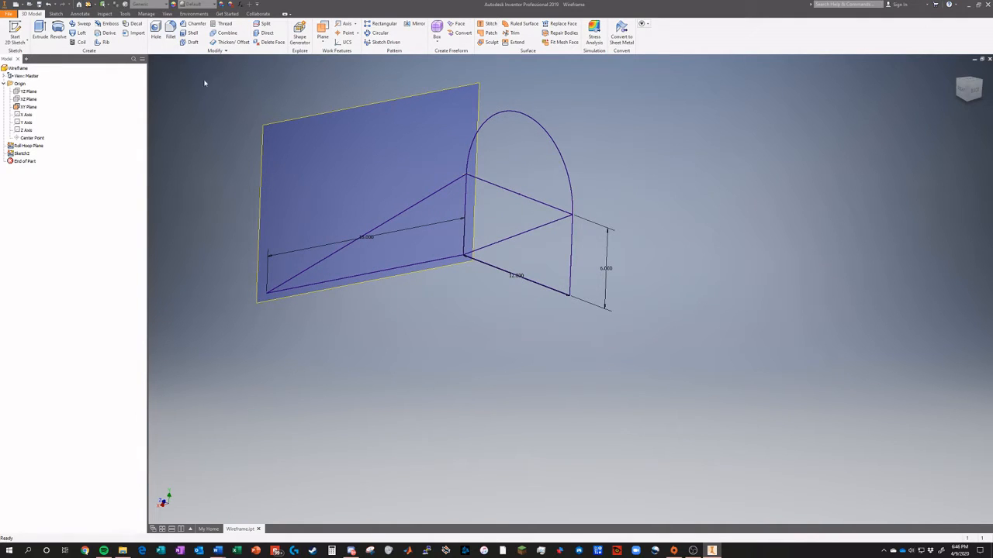
{"action": "left_click", "coordinate": [324, 31]}
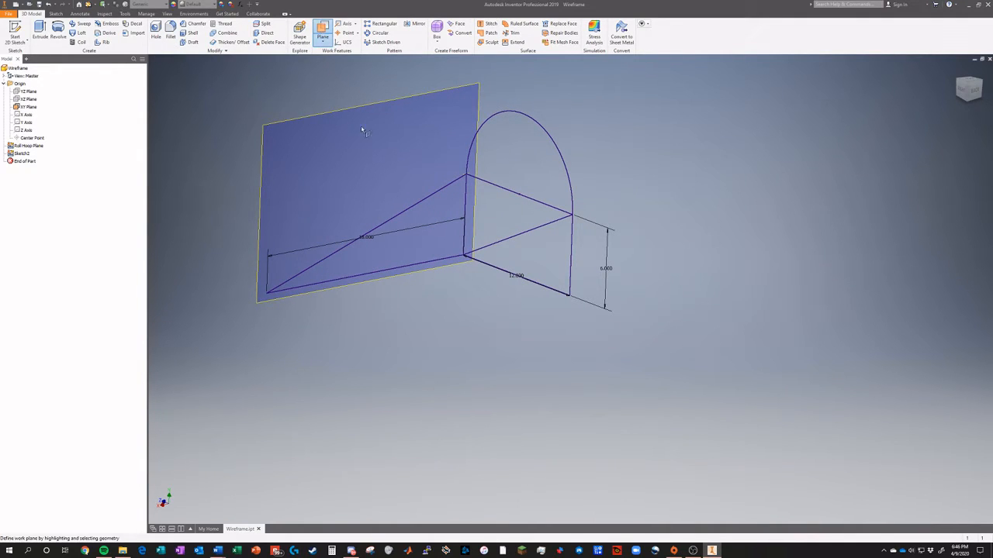
{"action": "left_click", "coordinate": [323, 40]}
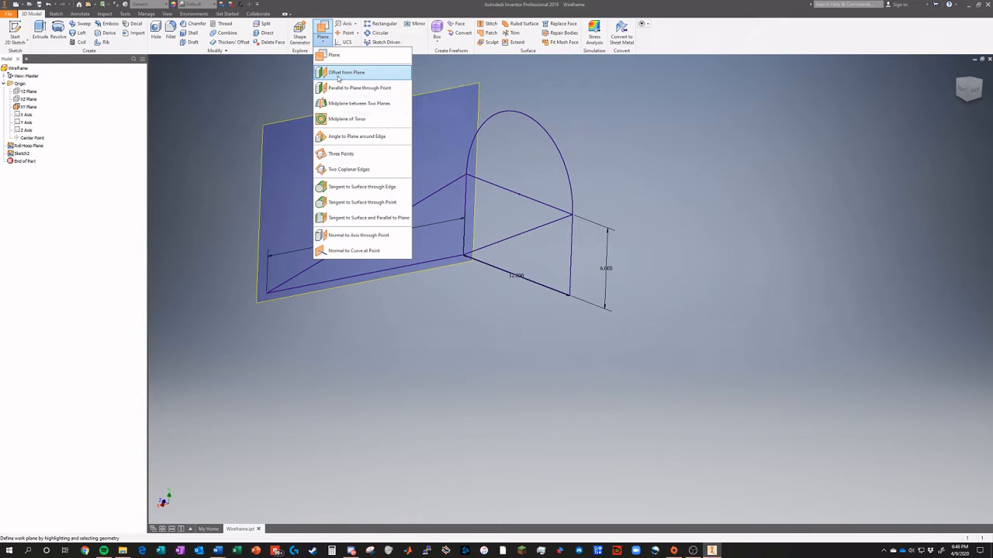
{"action": "left_click", "coordinate": [338, 74]}
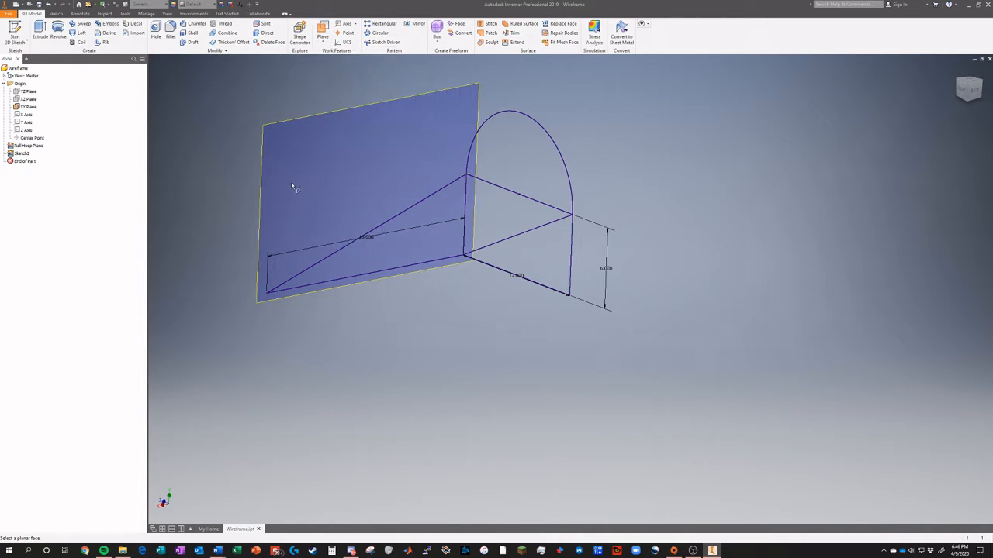
{"action": "left_click", "coordinate": [263, 189]}
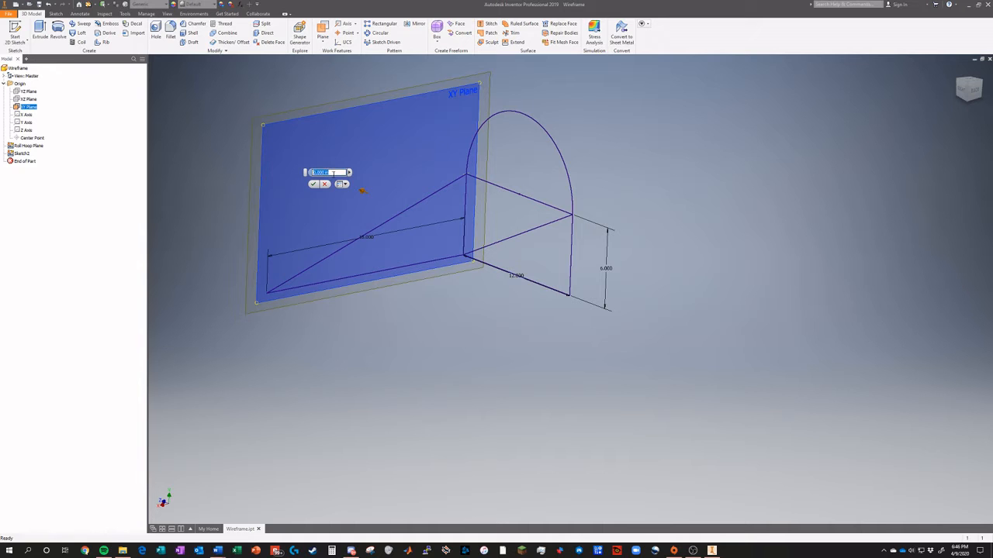
{"action": "key", "text": "Return"}
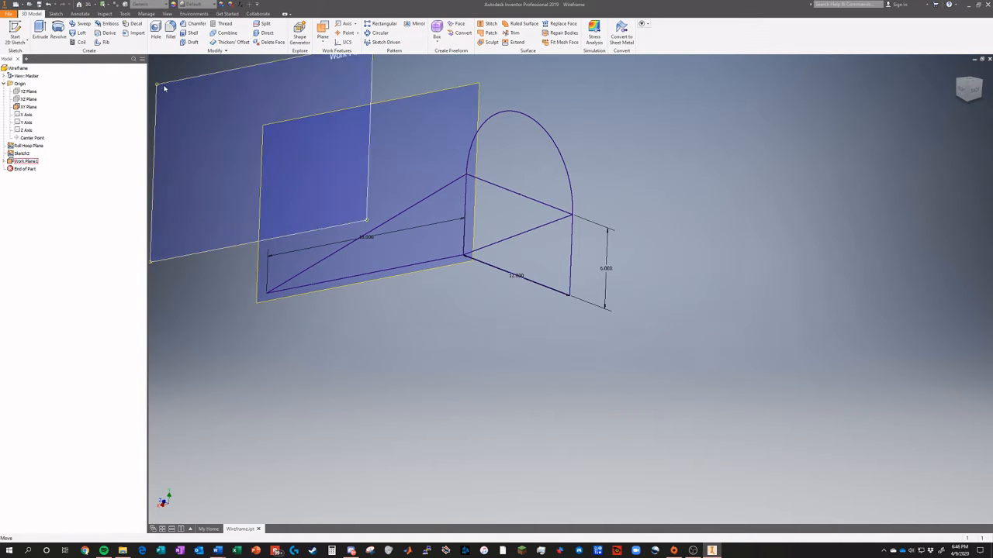
Step: Edit the work plane's offset so it lies 12 in on the opposite side of the XY plane, through the hoop's other leg
{"action": "right_click", "coordinate": [24, 162]}
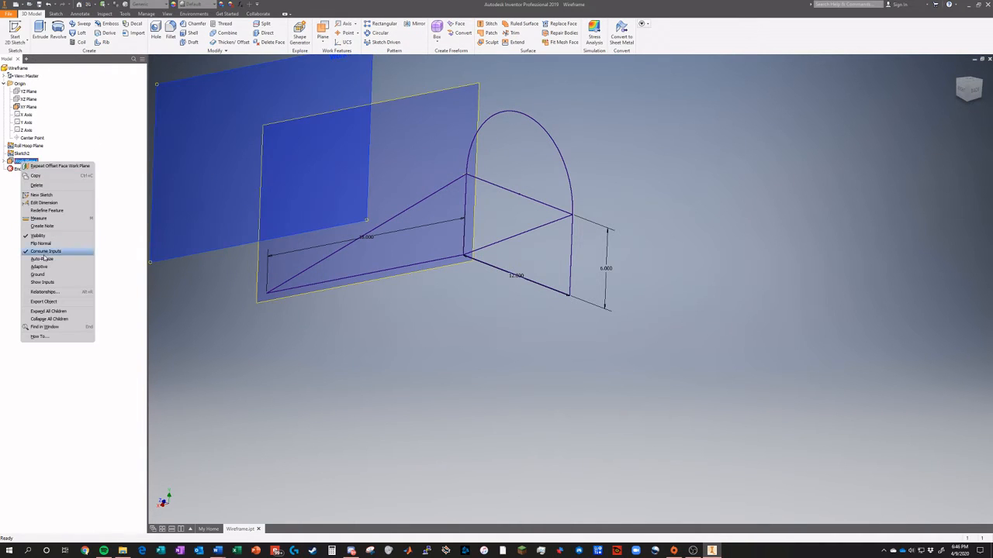
{"action": "left_click", "coordinate": [43, 204]}
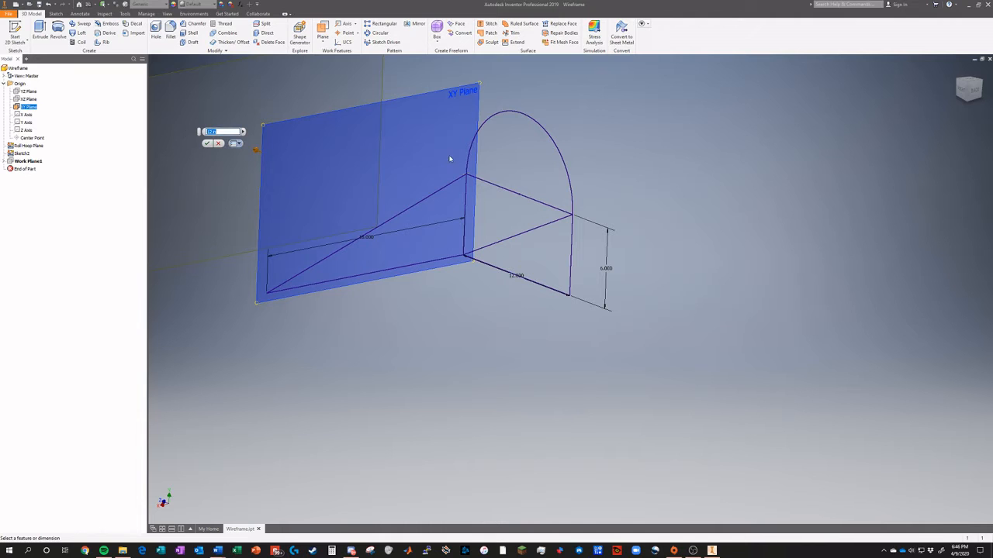
{"action": "key", "text": "Return"}
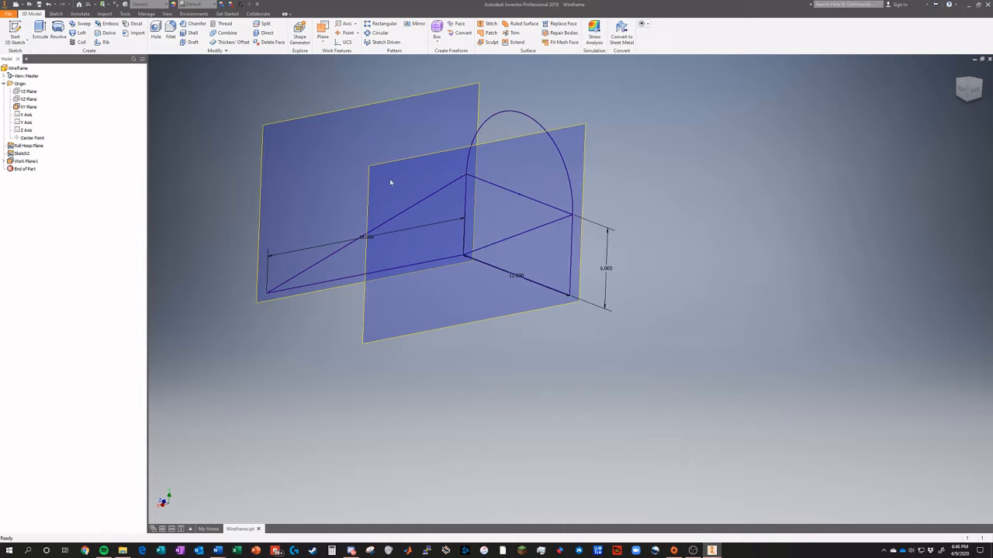
Step: Start a 2D sketch on the offset work plane and draw an 18 in horizontal line from the origin
{"action": "left_click", "coordinate": [15, 31]}
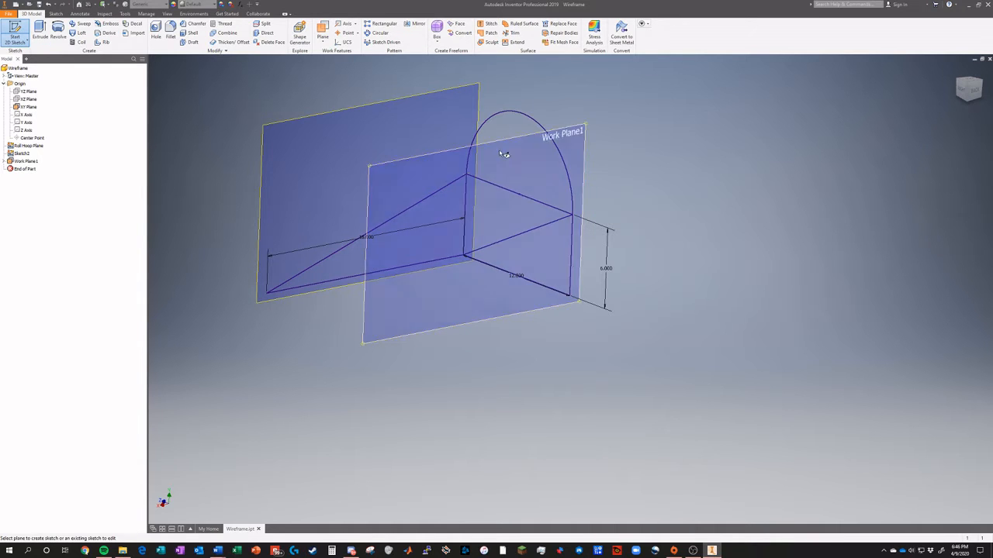
{"action": "left_click", "coordinate": [585, 139]}
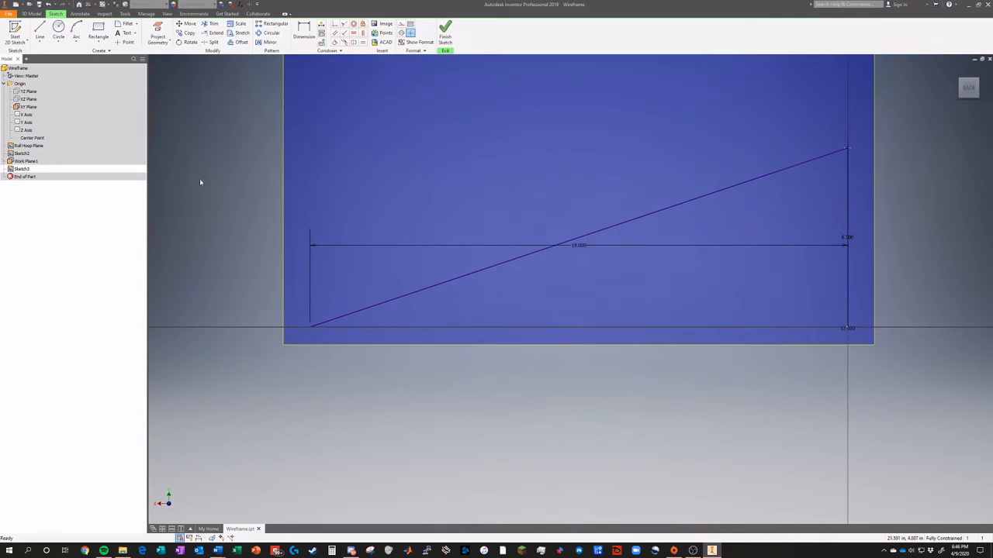
{"action": "left_click", "coordinate": [40, 32]}
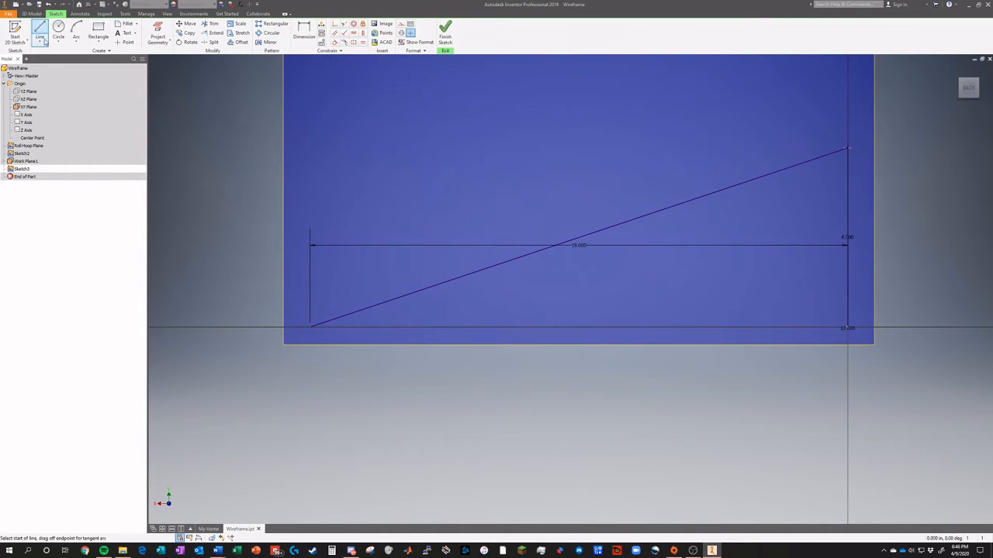
{"action": "left_click", "coordinate": [847, 328]}
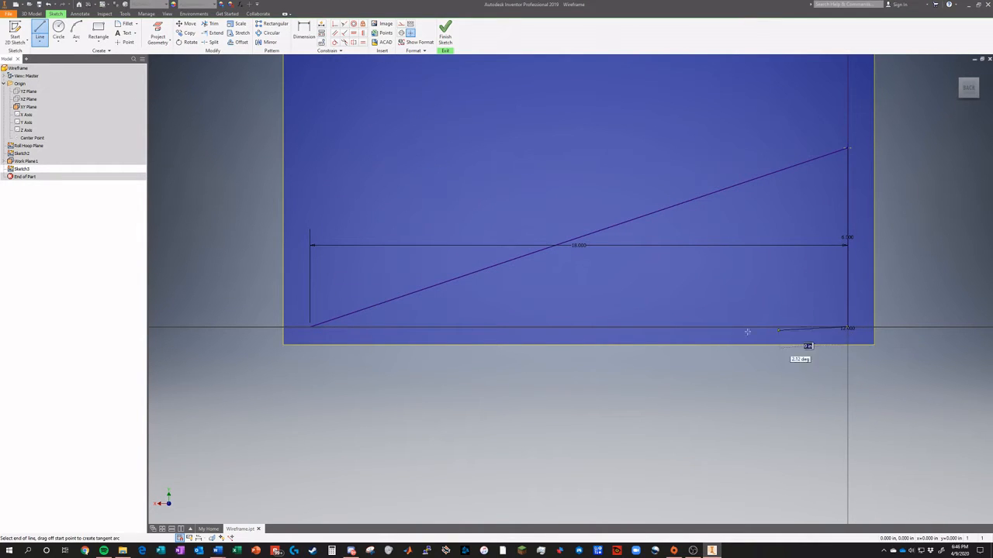
{"action": "left_click", "coordinate": [309, 328]}
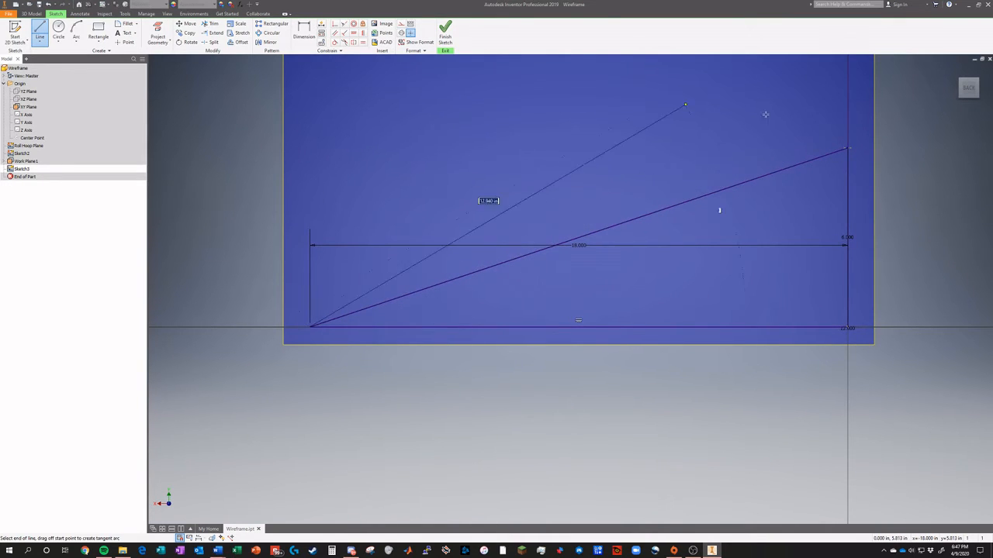
Step: Draw a diagonal line joining the horizontal line's far end to the roll hoop's upper corner
{"action": "left_click", "coordinate": [158, 35]}
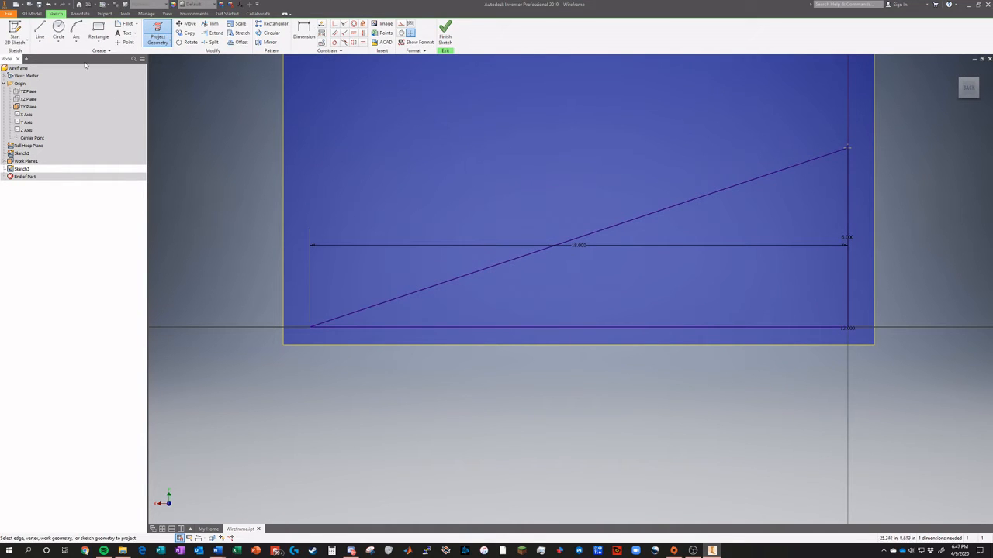
{"action": "left_click", "coordinate": [39, 35]}
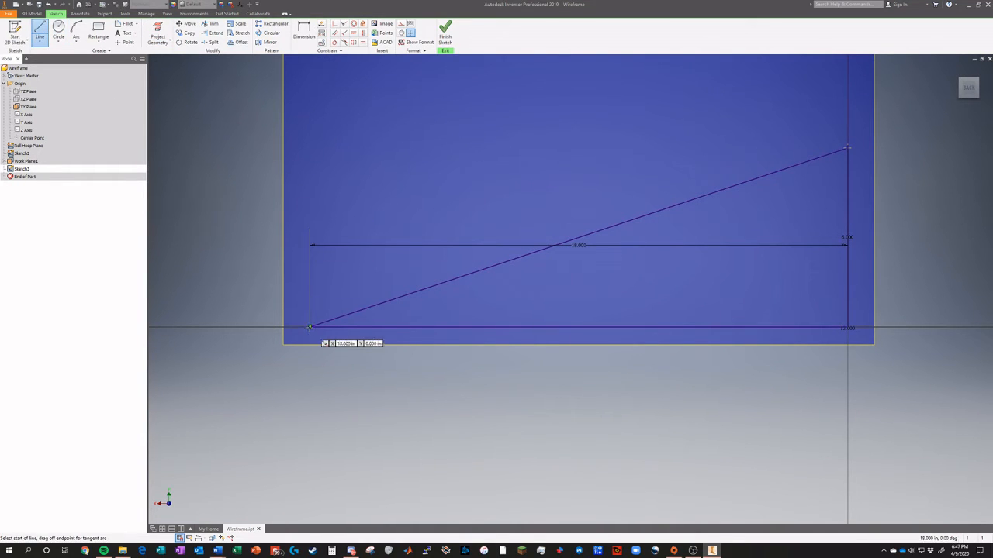
{"action": "left_click", "coordinate": [847, 147]}
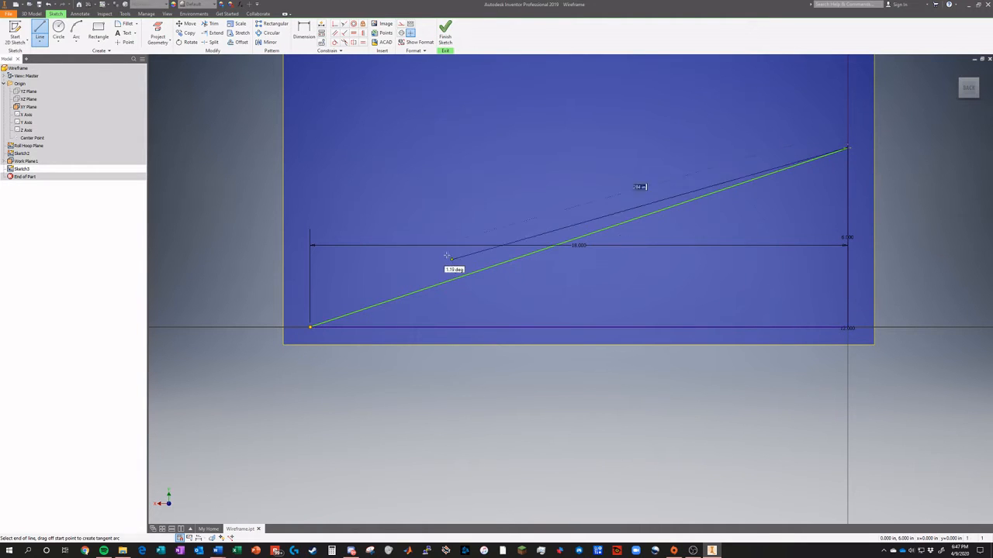
{"action": "key", "text": "Escape"}
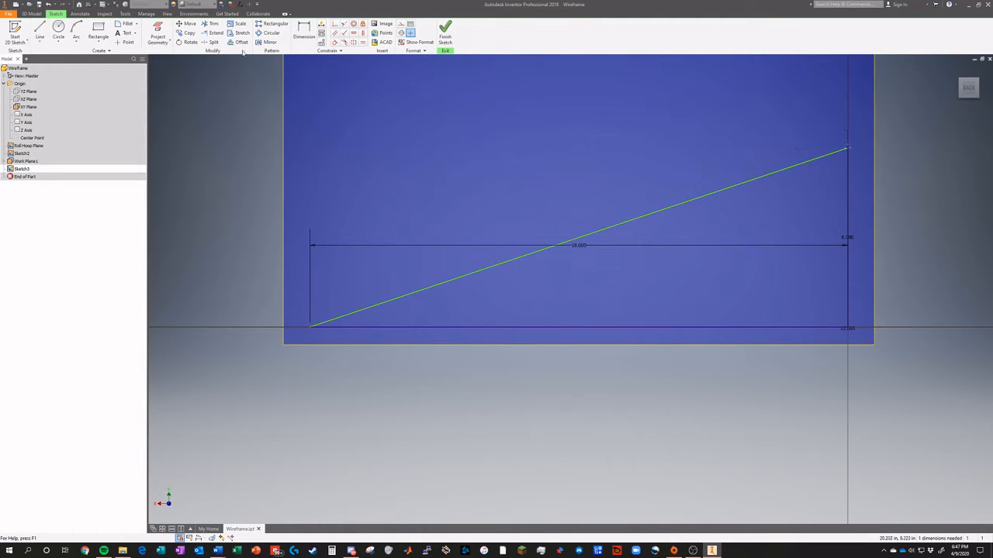
Step: Dimension the horizontal line's length and finish the sketch
{"action": "left_click", "coordinate": [304, 35]}
{"action": "left_click", "coordinate": [573, 331]}
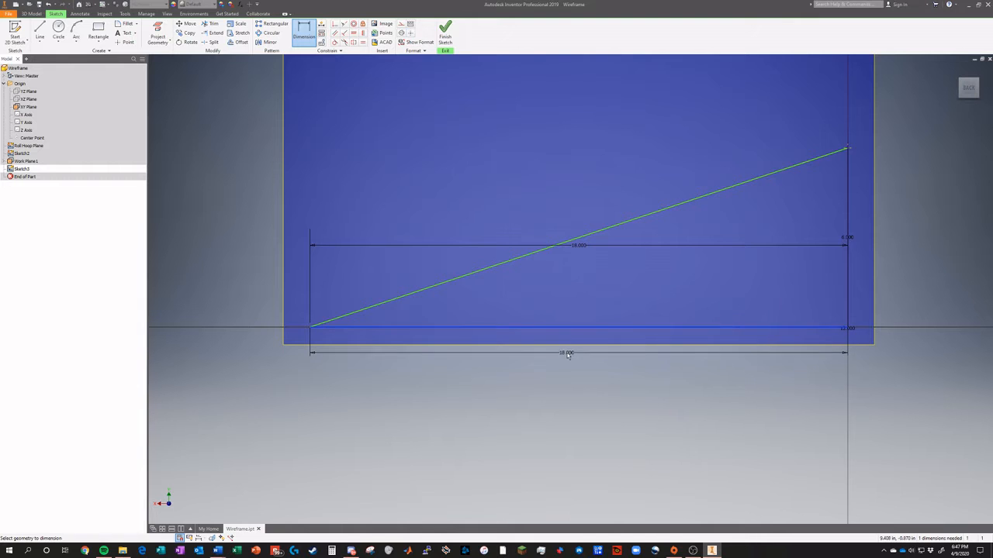
{"action": "left_click", "coordinate": [573, 365]}
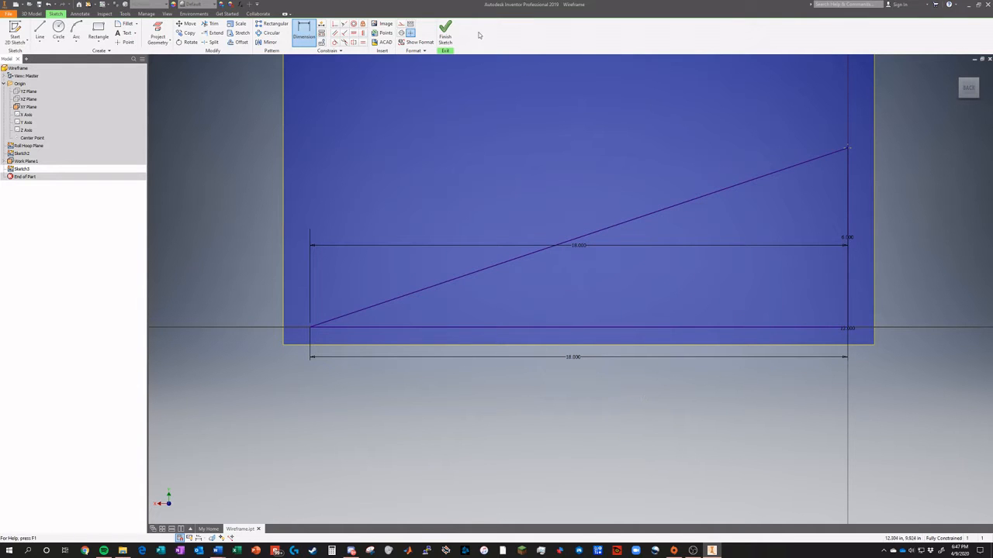
{"action": "left_click", "coordinate": [445, 32]}
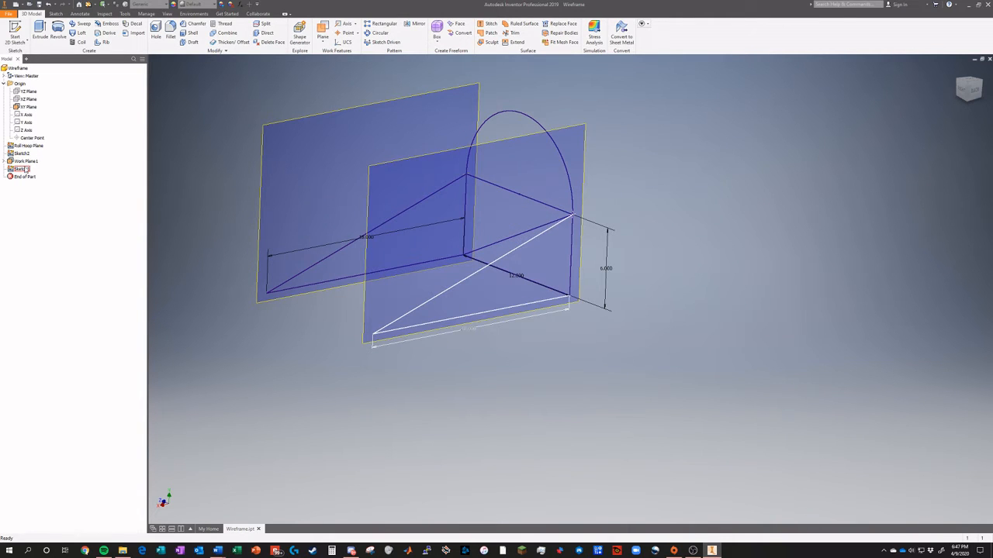
Step: Rename the sketch on the offset work plane as Left Side bars
{"action": "right_click", "coordinate": [26, 170]}
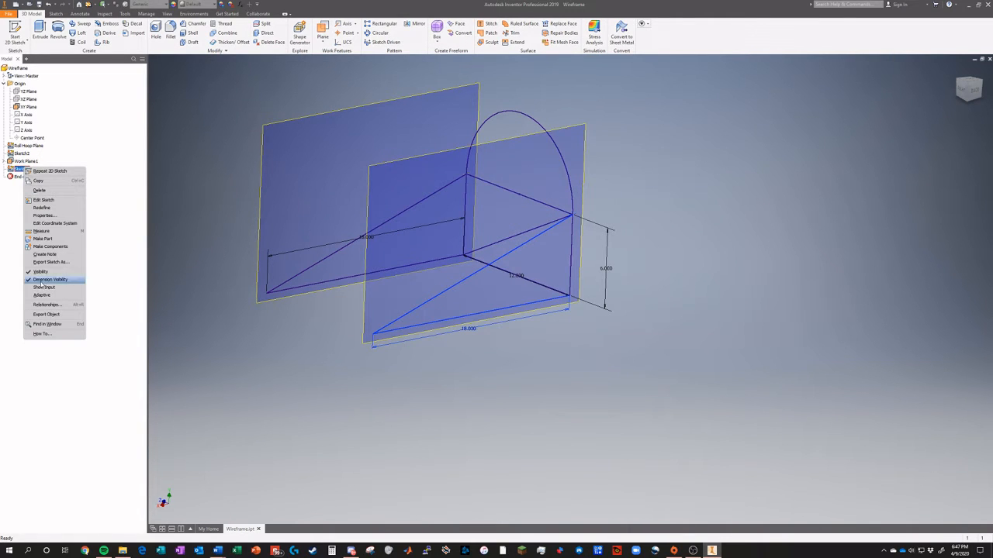
{"action": "left_click", "coordinate": [20, 171]}
{"action": "left_click", "coordinate": [21, 172]}
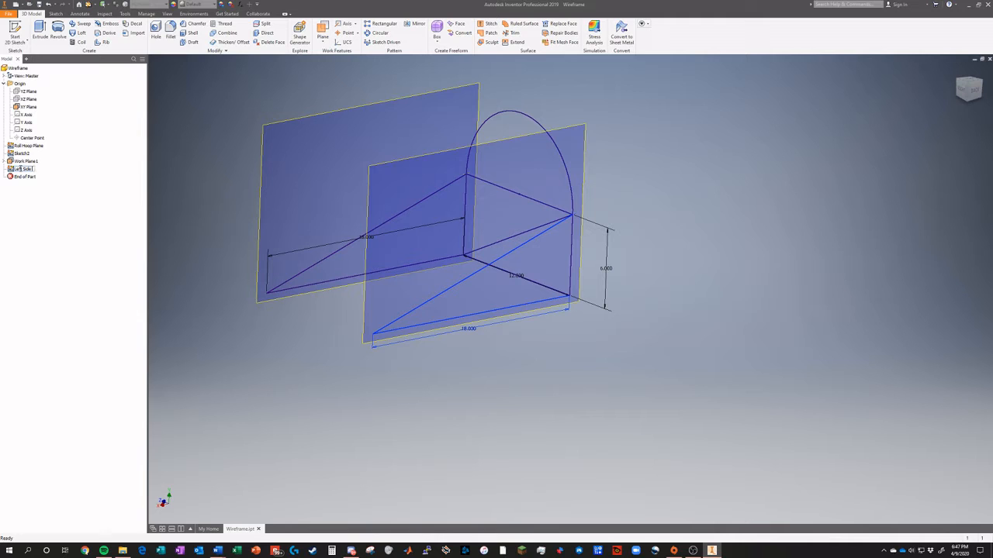
{"action": "key", "text": "Return"}
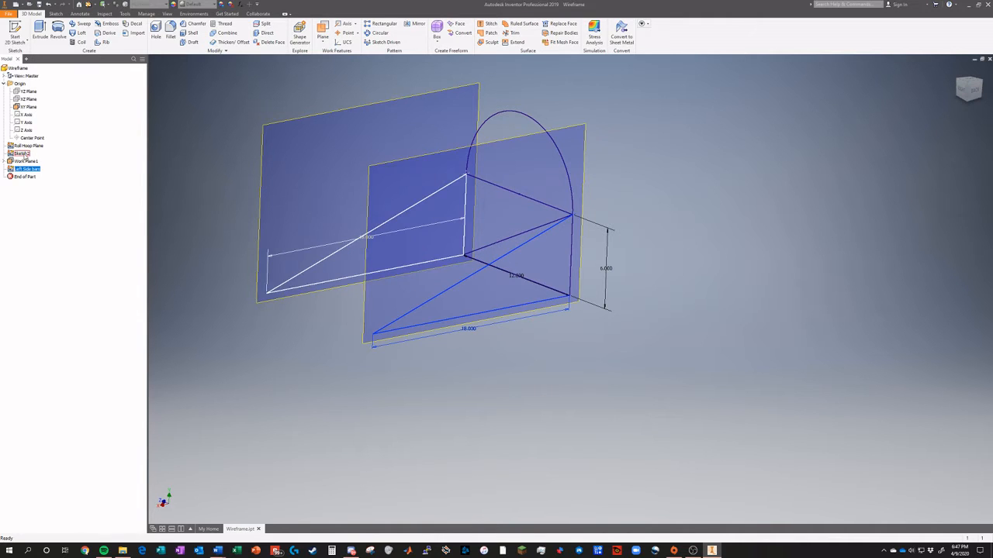
Step: Rename the side-bar sketch on the XY plane as Right Side Bars
{"action": "right_click", "coordinate": [26, 155]}
{"action": "left_click", "coordinate": [24, 154]}
{"action": "left_click", "coordinate": [23, 155]}
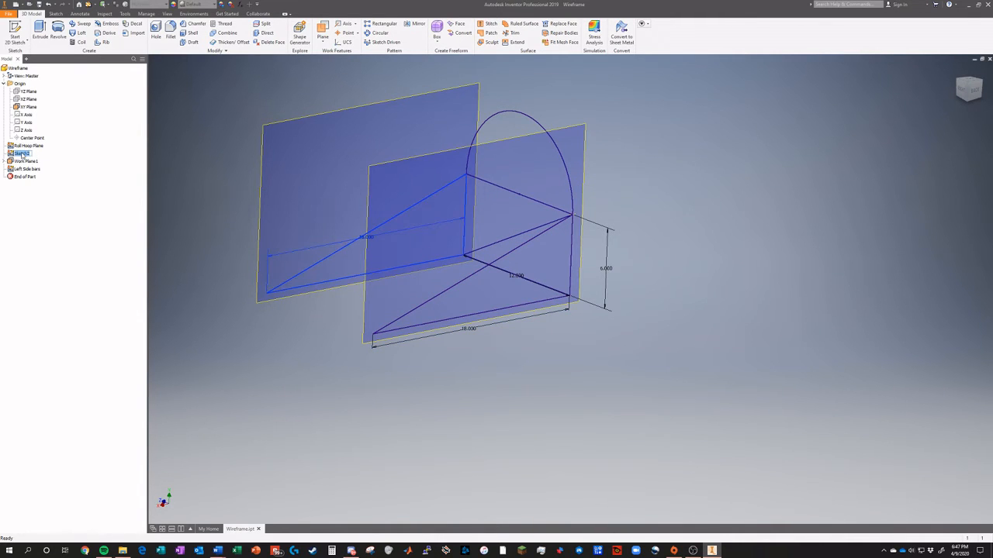
{"action": "type", "text": "Right Side bars"}
{"action": "key", "text": "Return"}
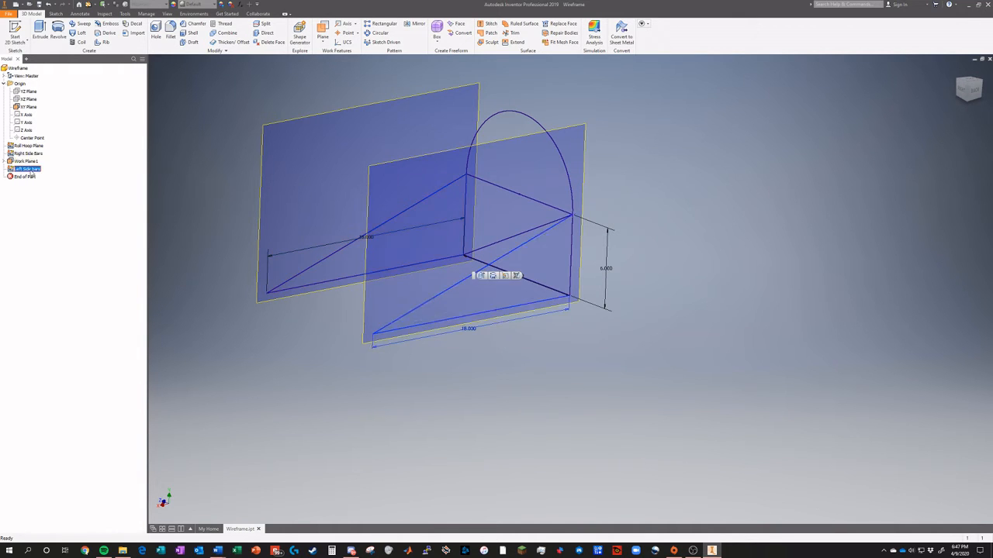
Step: Hide the offset work plane and the XY plane, leaving only the sketches displayed
{"action": "left_click", "coordinate": [26, 161]}
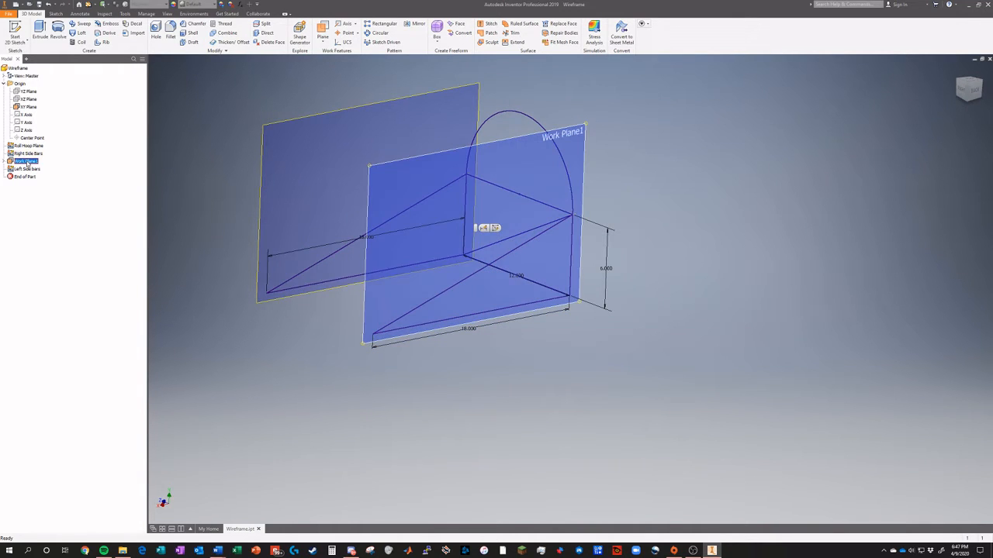
{"action": "right_click", "coordinate": [27, 164]}
{"action": "left_click", "coordinate": [42, 234]}
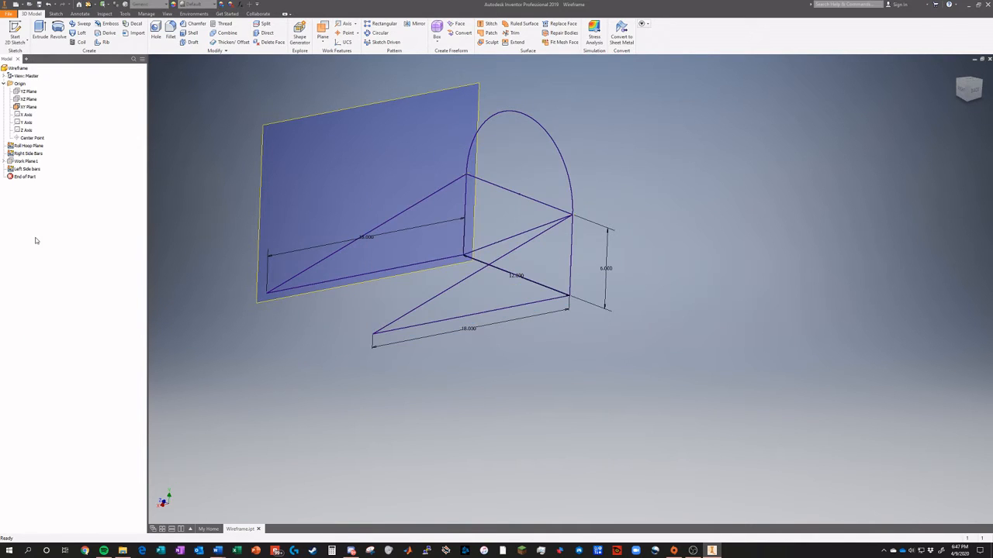
{"action": "left_click", "coordinate": [28, 146]}
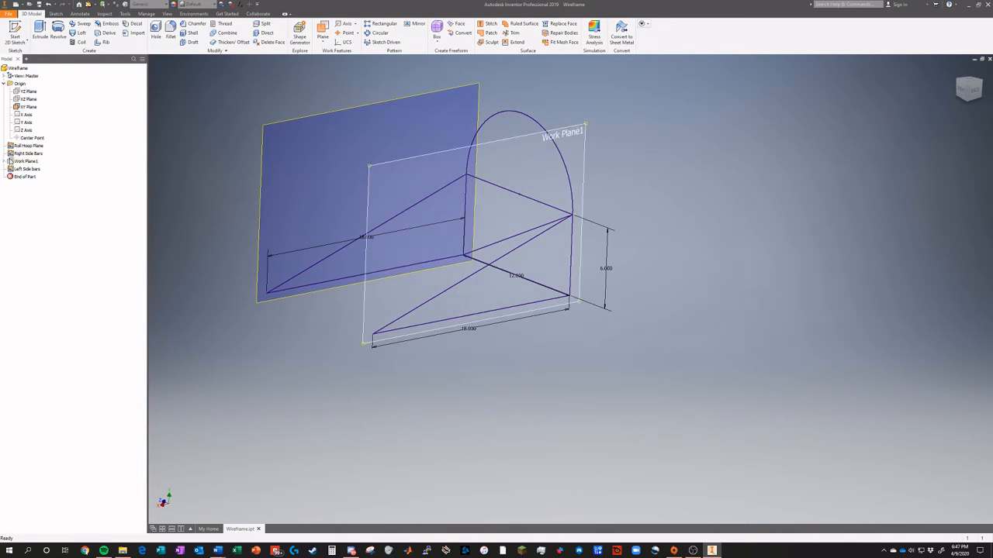
{"action": "left_click", "coordinate": [273, 129]}
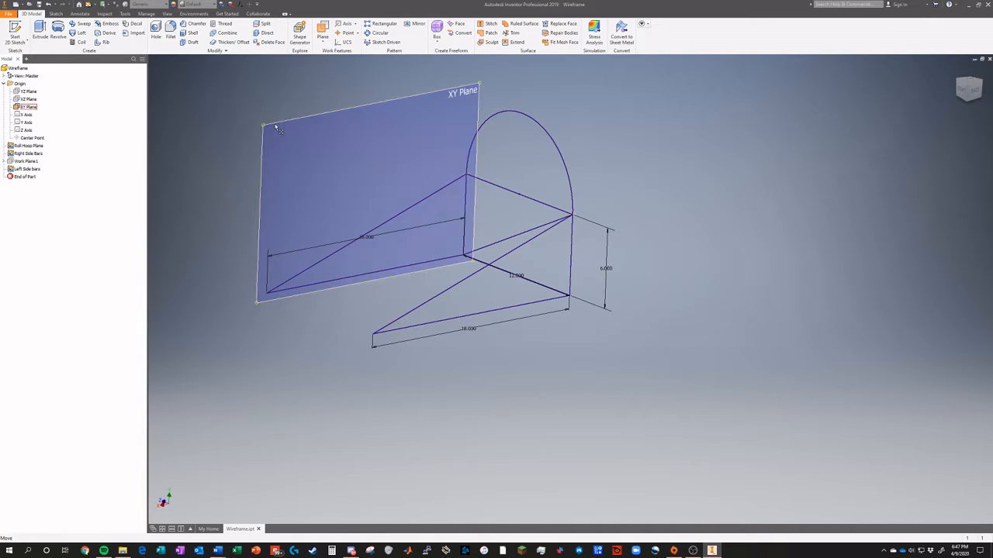
{"action": "right_click", "coordinate": [274, 126]}
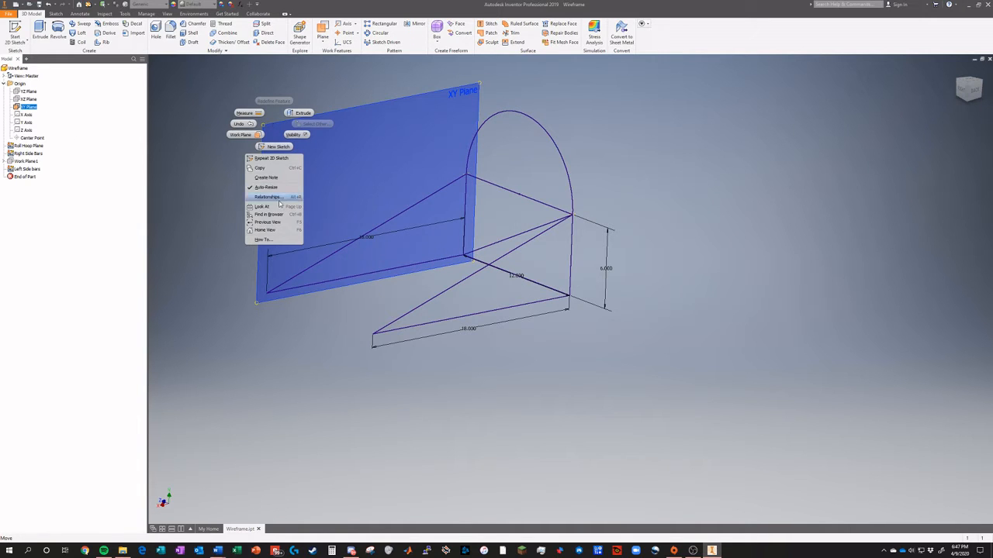
{"action": "left_click", "coordinate": [294, 135]}
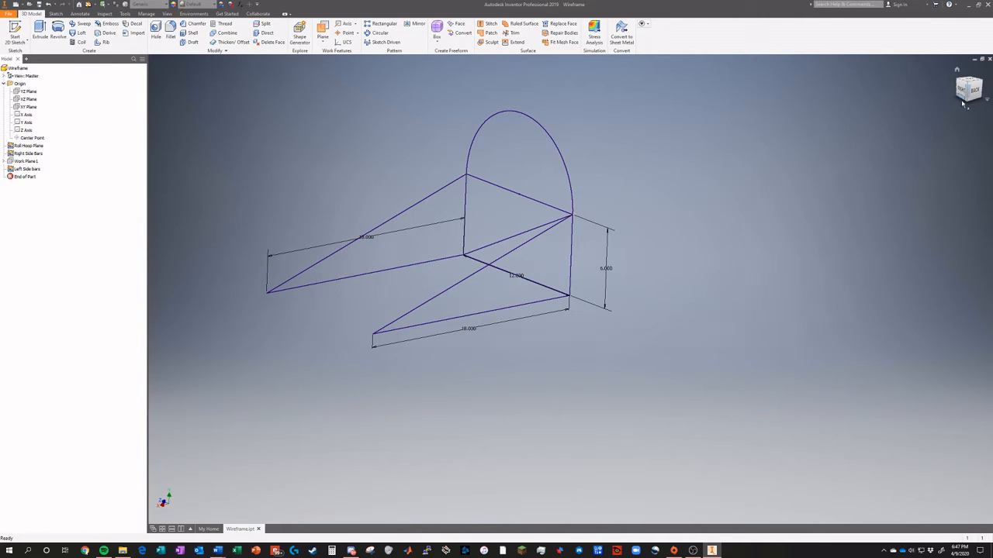
Step: Start a 2D sketch on the XZ plane
{"action": "mouse_move", "coordinate": [966, 94]}
{"action": "left_mouse_down"}
{"action": "mouse_move", "coordinate": [919, 91]}
{"action": "mouse_move", "coordinate": [980, 85]}
{"action": "mouse_move", "coordinate": [960, 101]}
{"action": "left_mouse_up"}
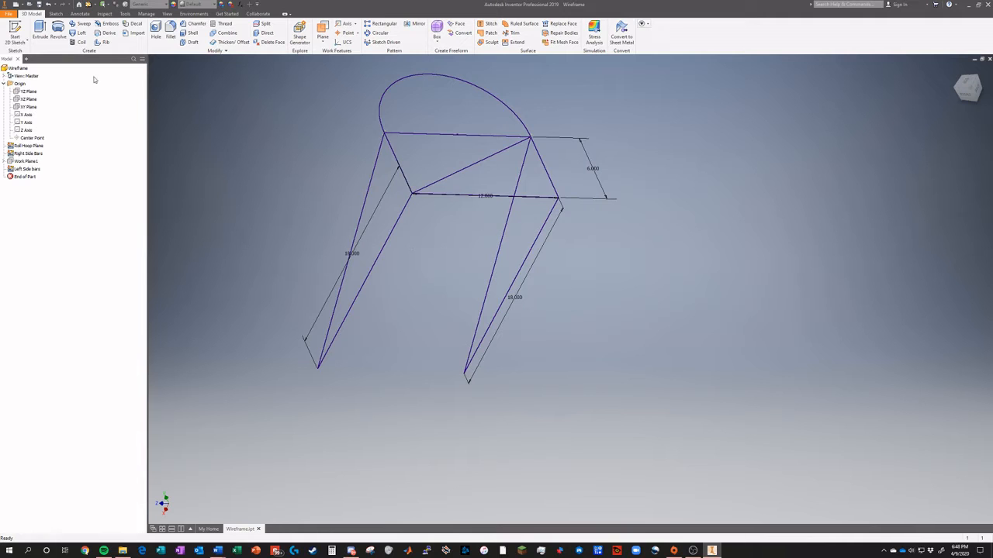
{"action": "left_click", "coordinate": [30, 100]}
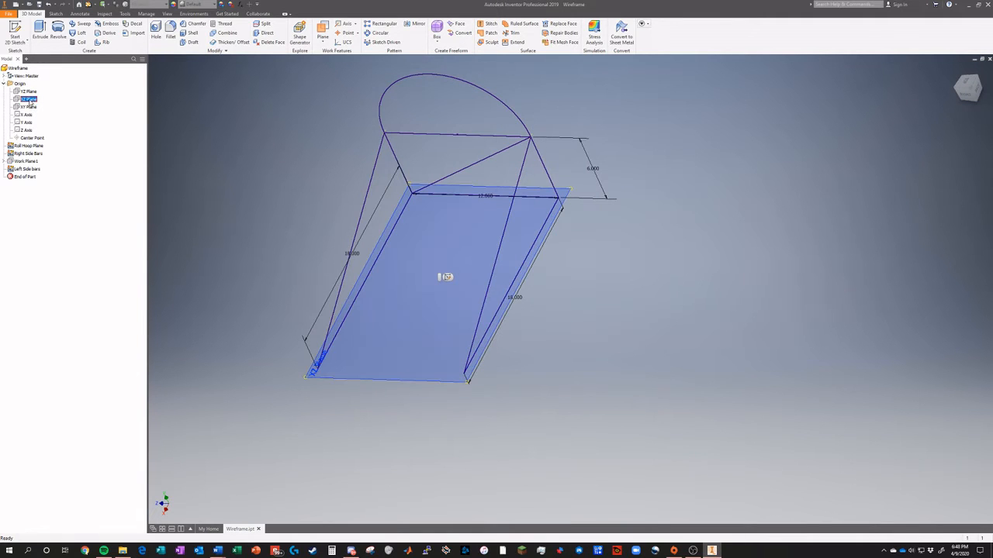
{"action": "left_click", "coordinate": [15, 29]}
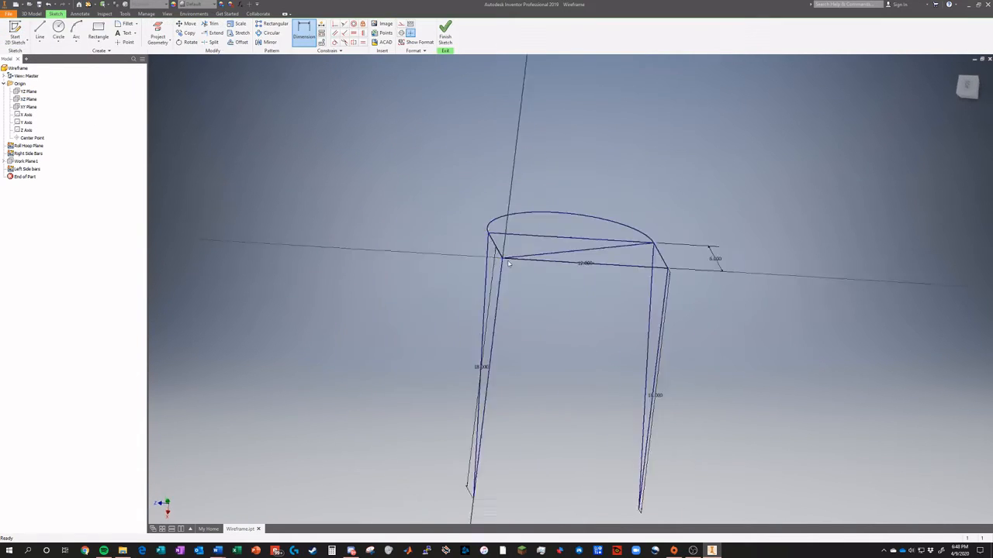
{"action": "scroll", "coordinate": [653, 333], "scroll_direction": "up", "scroll_amount": 3}
{"action": "scroll", "coordinate": [664, 357], "scroll_direction": "down", "scroll_amount": 6}
{"action": "scroll", "coordinate": [682, 413], "scroll_direction": "up", "scroll_amount": 6}
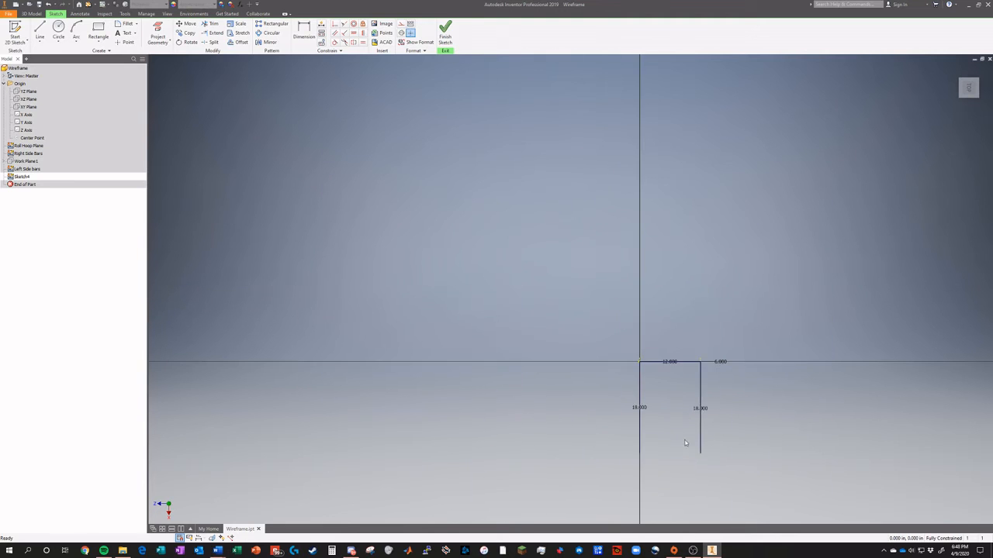
{"action": "scroll", "coordinate": [685, 443], "scroll_direction": "down", "scroll_amount": 4}
{"action": "left_click", "coordinate": [40, 33]}
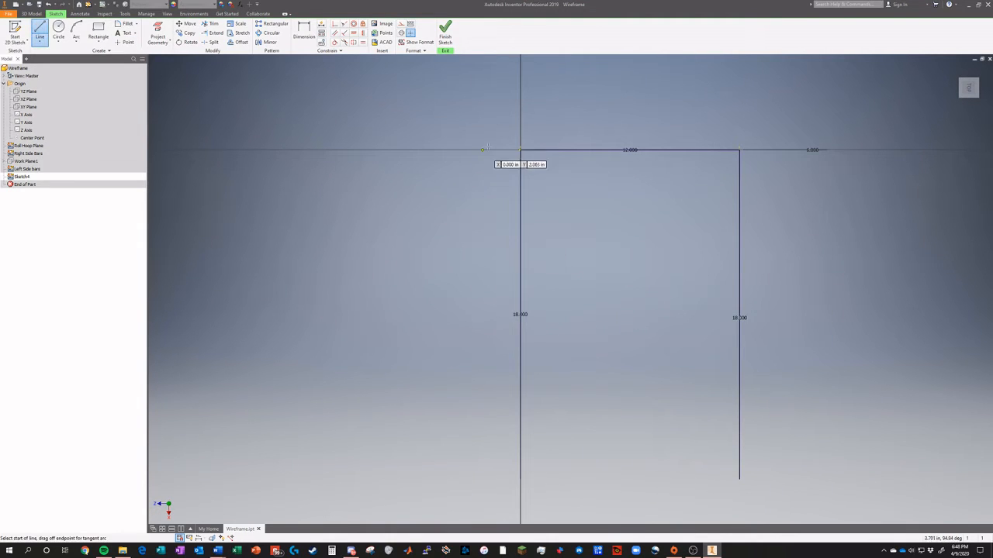
{"action": "left_click", "coordinate": [520, 150]}
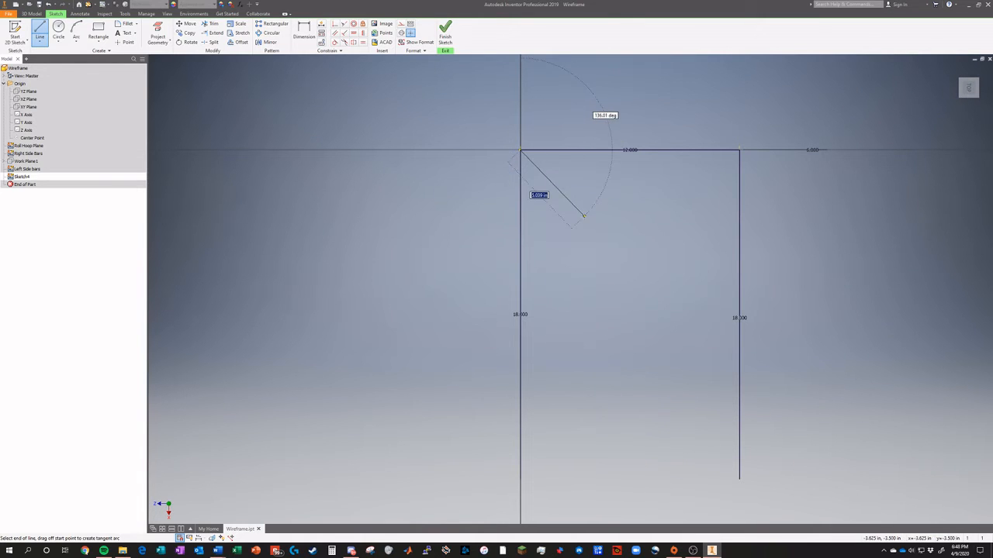
{"action": "key", "text": "Escape"}
Step: Project the free ends of both side bars, connect them with a line and a diagonal to the origin, and finish the sketch
{"action": "key", "text": "p"}
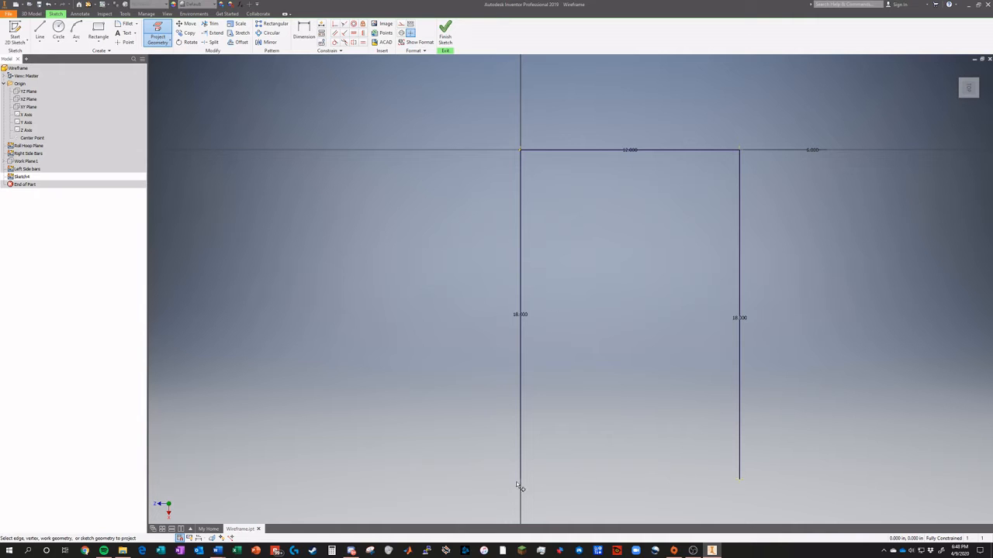
{"action": "key", "text": "l"}
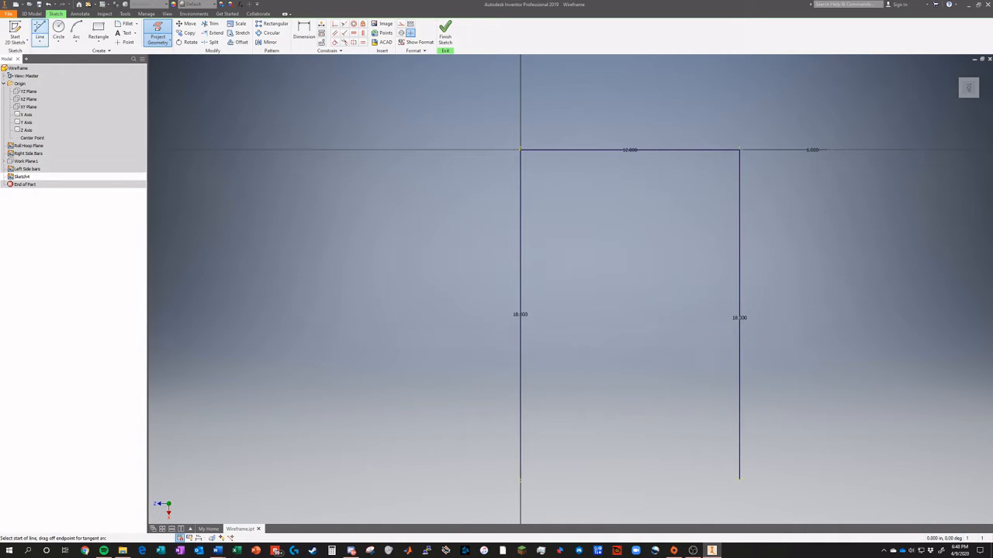
{"action": "left_click", "coordinate": [520, 478]}
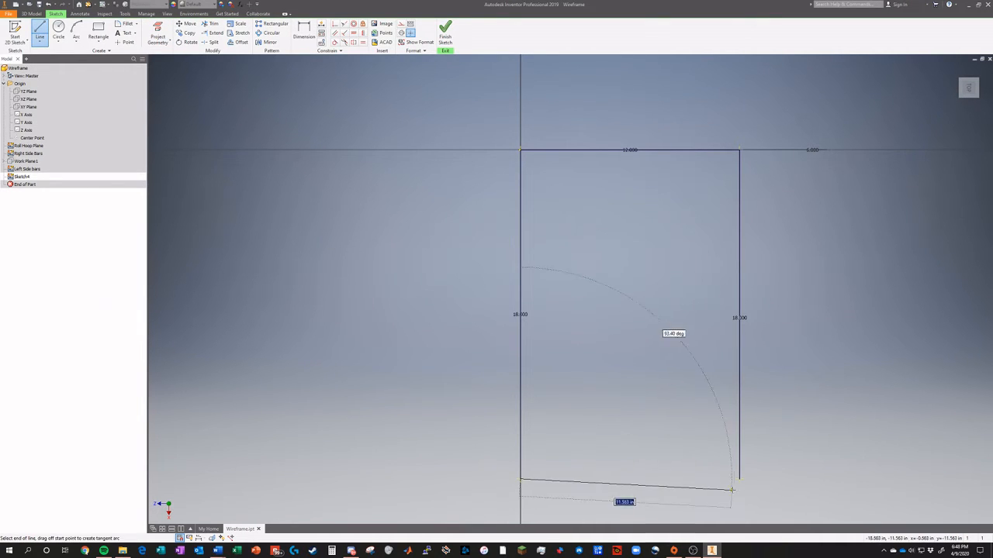
{"action": "left_click", "coordinate": [740, 478]}
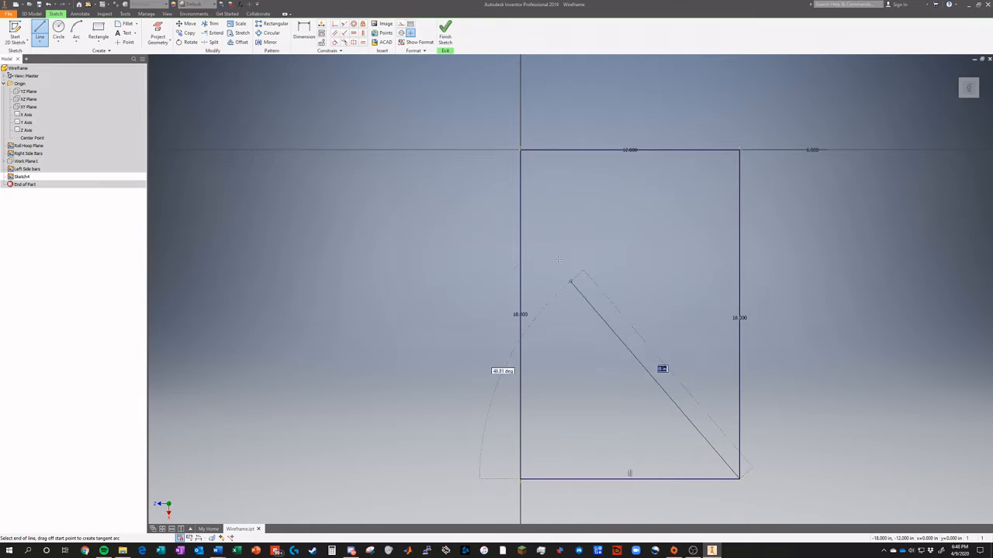
{"action": "left_click", "coordinate": [519, 150]}
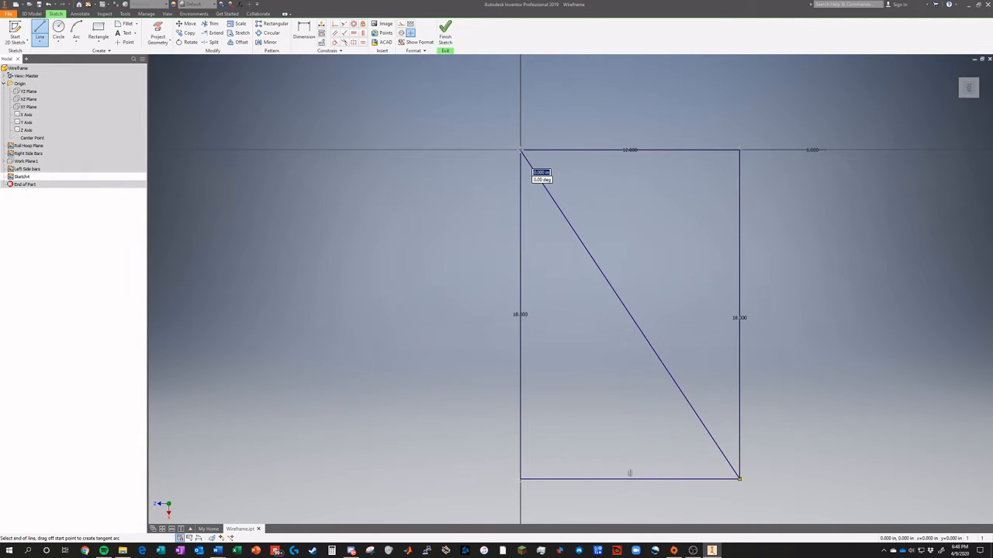
{"action": "left_click", "coordinate": [445, 31]}
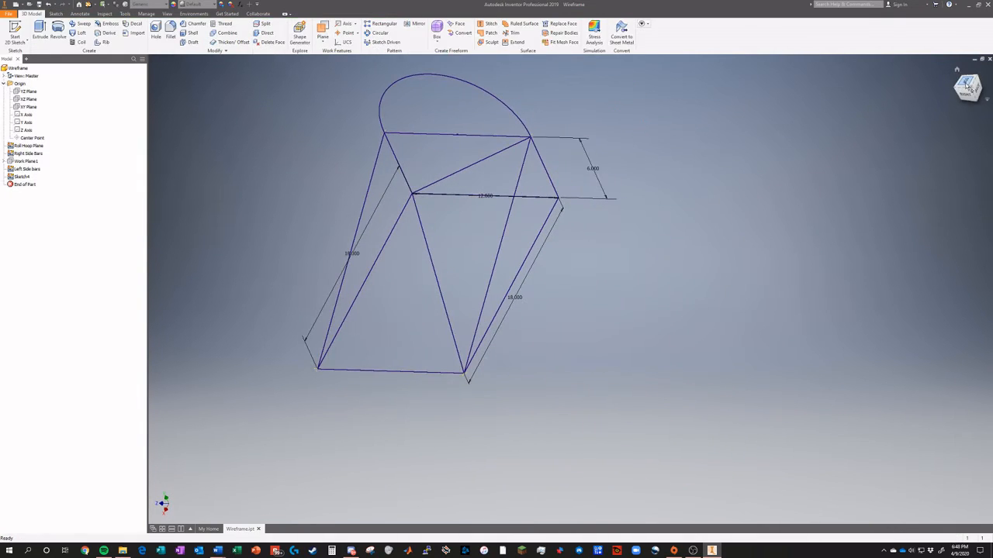
Step: Create a work plane angled to the XZ plane around the line joining the side bars' free ends
{"action": "mouse_move", "coordinate": [968, 85]}
{"action": "left_mouse_down"}
{"action": "mouse_move", "coordinate": [923, 88]}
{"action": "mouse_move", "coordinate": [942, 120]}
{"action": "mouse_move", "coordinate": [947, 101]}
{"action": "mouse_move", "coordinate": [923, 89]}
{"action": "mouse_move", "coordinate": [943, 93]}
{"action": "left_mouse_up"}
{"action": "middle_click_drag", "start_coordinate": [442, 228], "coordinate": [478, 266], "text": "shift"}
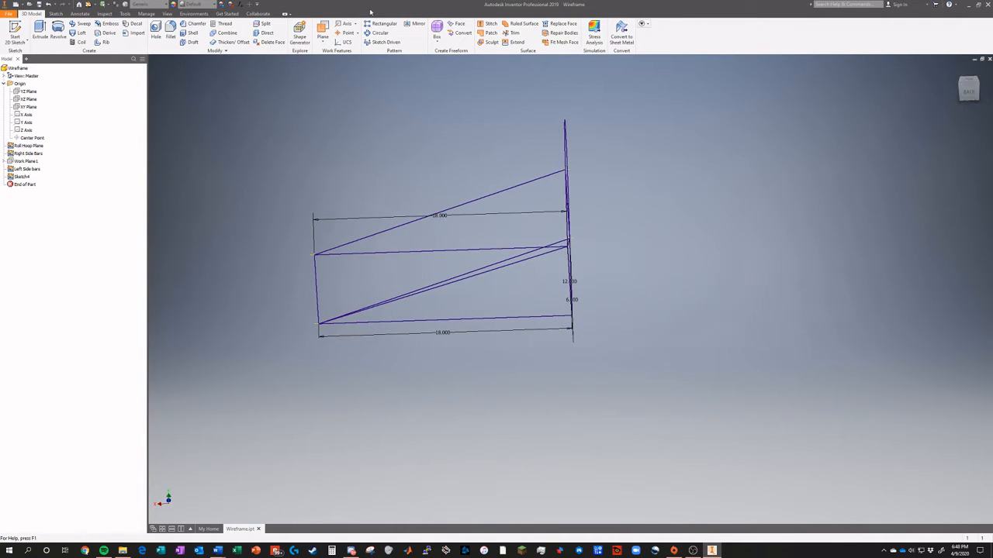
{"action": "left_click", "coordinate": [322, 42]}
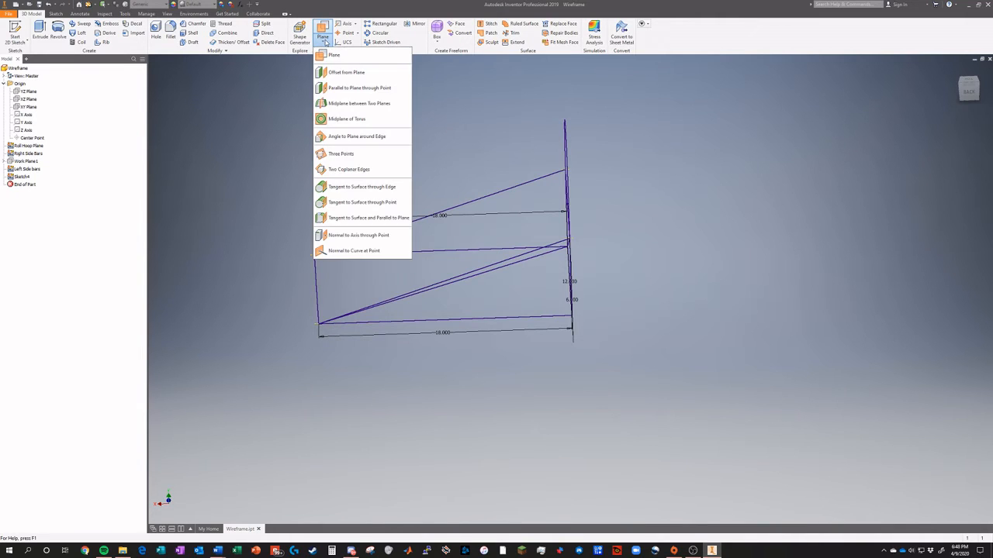
{"action": "left_click", "coordinate": [346, 138]}
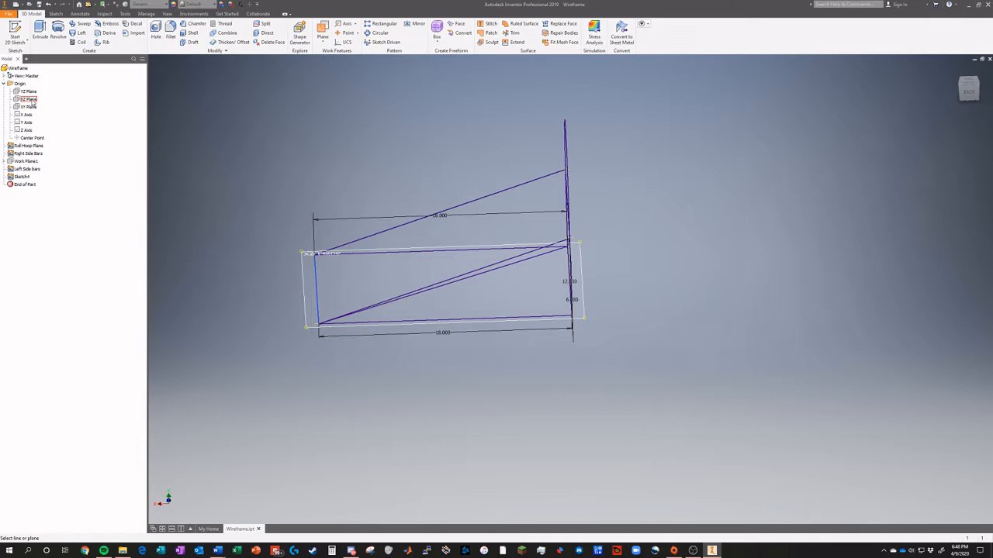
{"action": "left_click", "coordinate": [28, 100]}
{"action": "left_click_drag", "start_coordinate": [307, 174], "coordinate": [284, 172]}
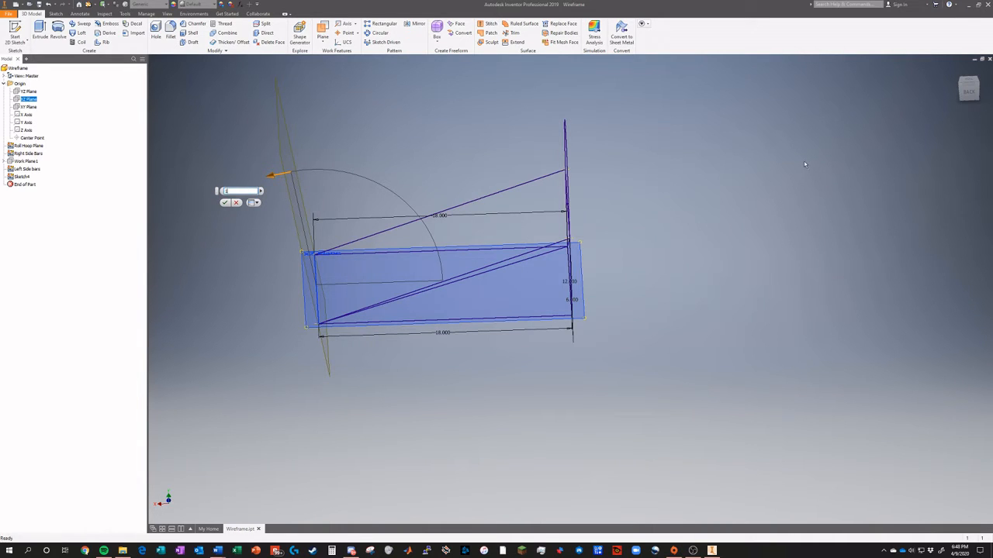
{"action": "key", "text": "Return"}
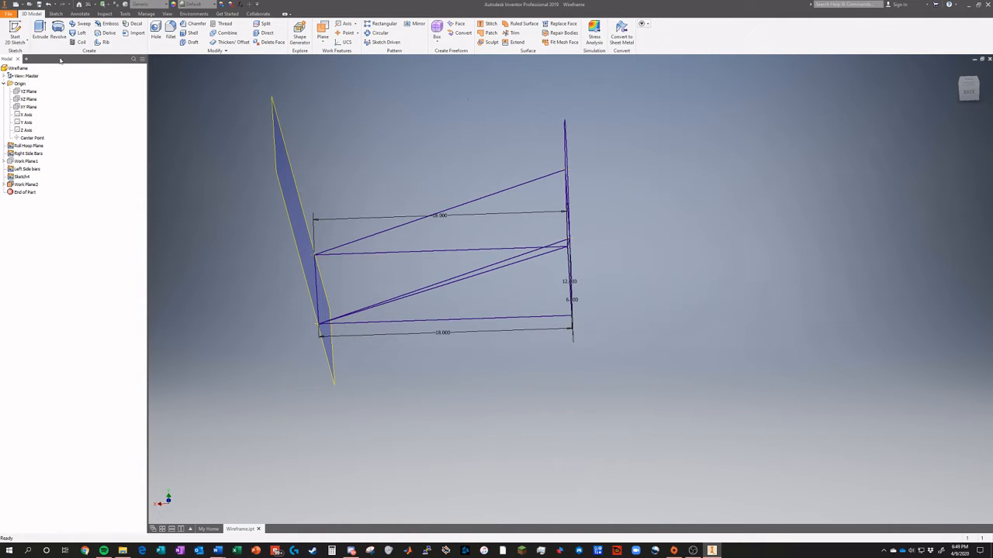
Step: Start a 2D sketch on the new angled work plane
{"action": "left_click", "coordinate": [14, 31]}
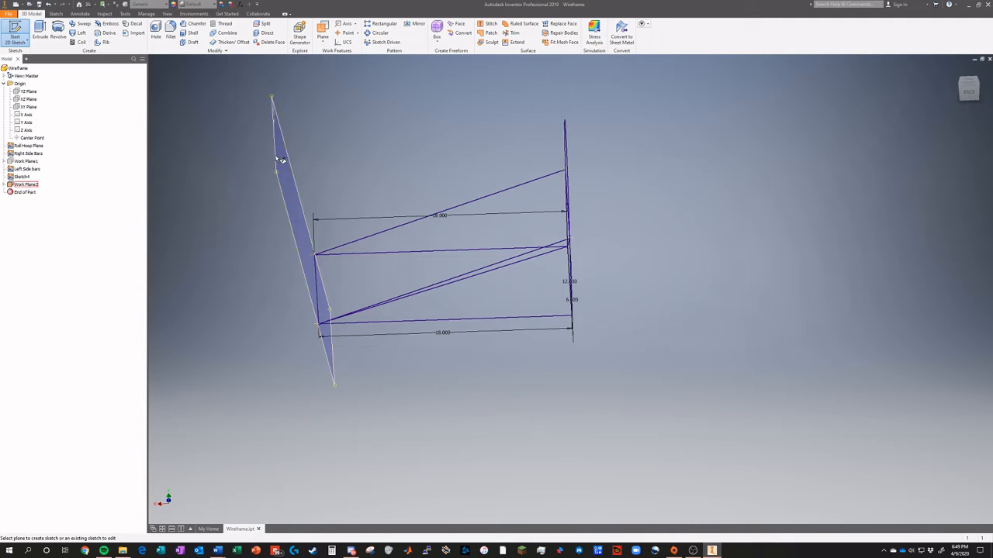
{"action": "left_click", "coordinate": [280, 159]}
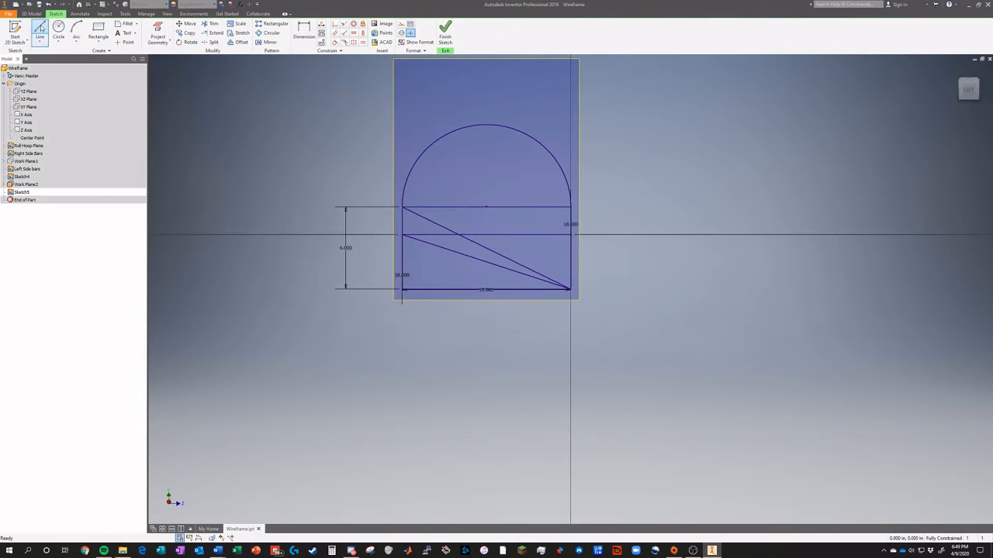
{"action": "key", "text": "Escape"}
{"action": "scroll", "coordinate": [539, 236], "scroll_direction": "up", "scroll_amount": 4}
{"action": "scroll", "coordinate": [501, 173], "scroll_direction": "down", "scroll_amount": 4}
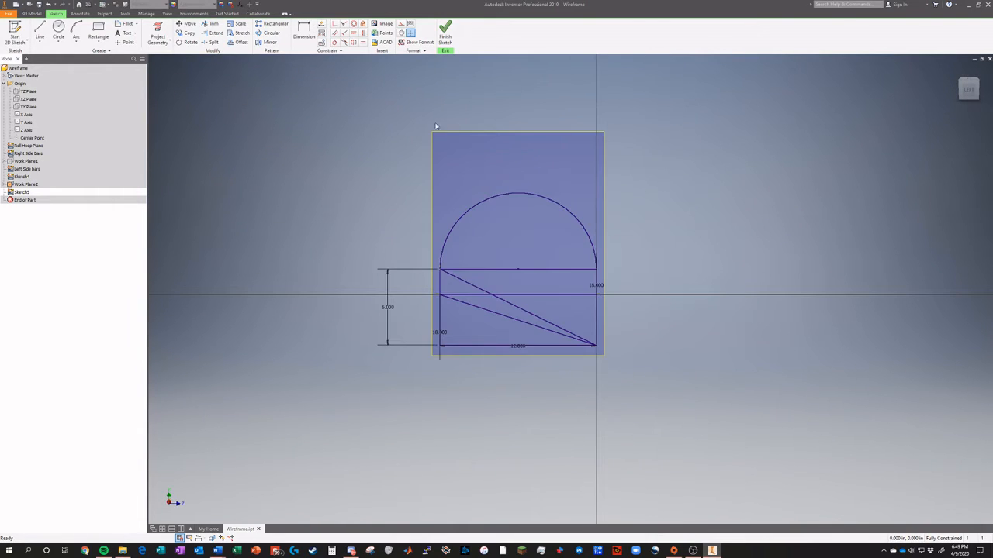
Step: Draw a 4 in upright from the left side bars' free end, a 12 in horizontal line across, and an upright down to the right bars' free end
{"action": "left_click", "coordinate": [39, 31]}
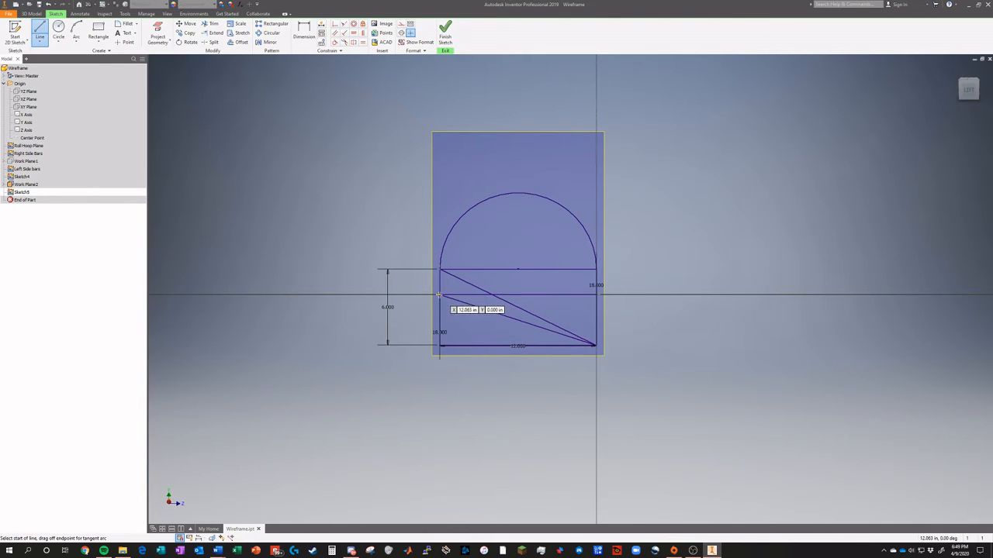
{"action": "scroll", "coordinate": [439, 295], "scroll_direction": "down", "scroll_amount": 5}
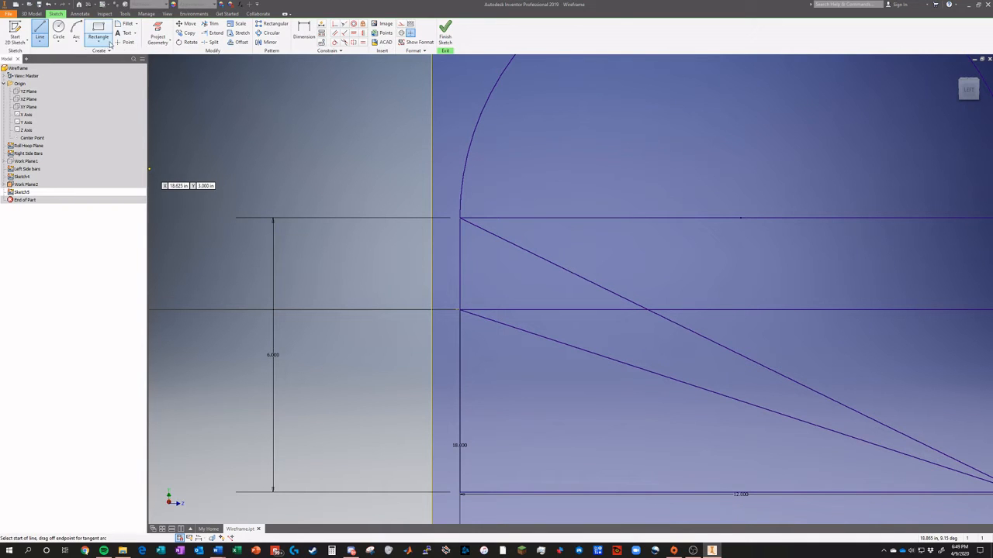
{"action": "left_click", "coordinate": [157, 36]}
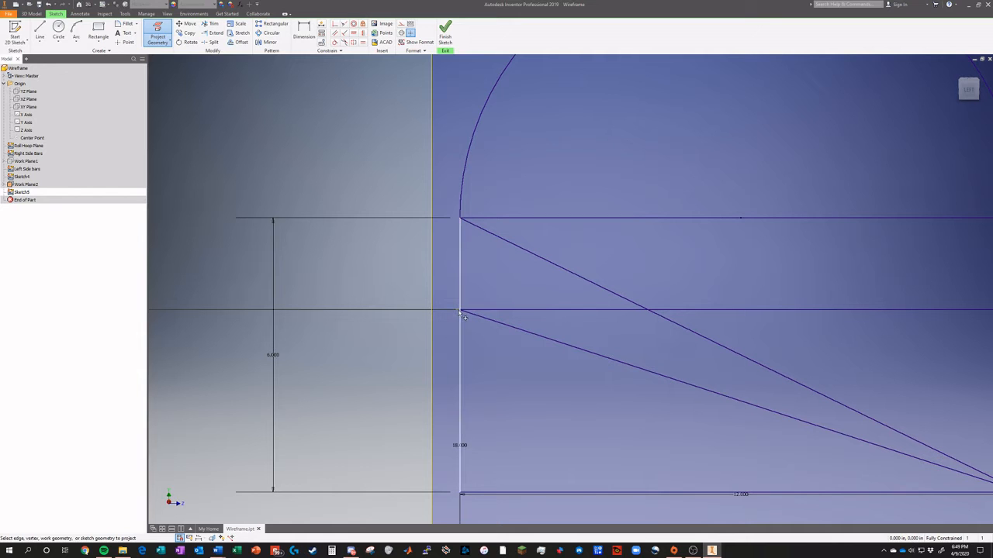
{"action": "scroll", "coordinate": [550, 299], "scroll_direction": "down", "scroll_amount": 5}
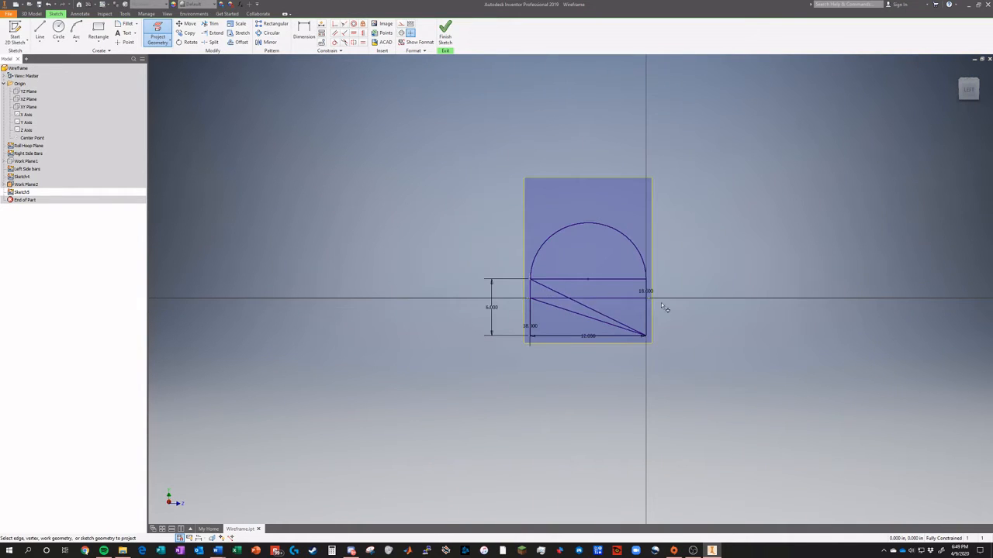
{"action": "scroll", "coordinate": [664, 308], "scroll_direction": "up", "scroll_amount": 5}
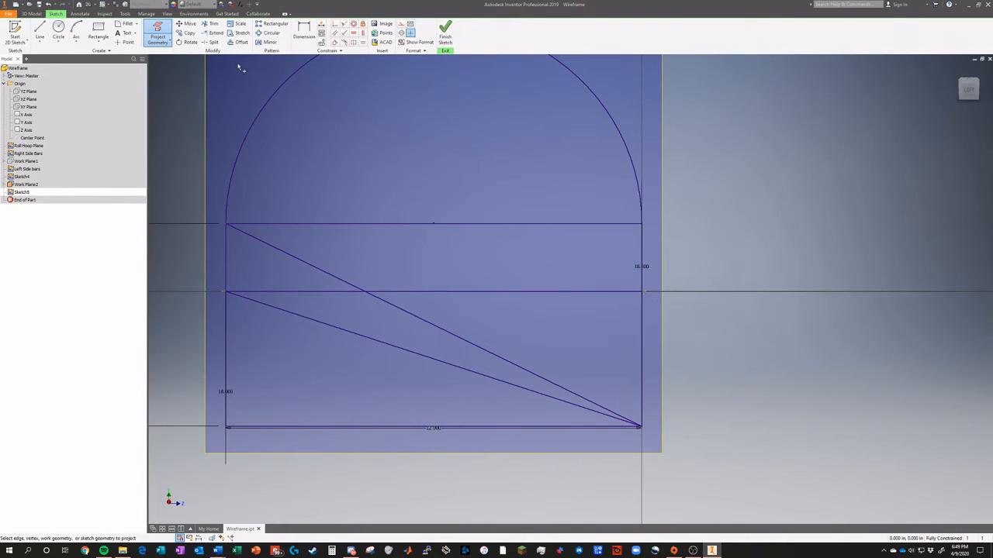
{"action": "left_click", "coordinate": [40, 31]}
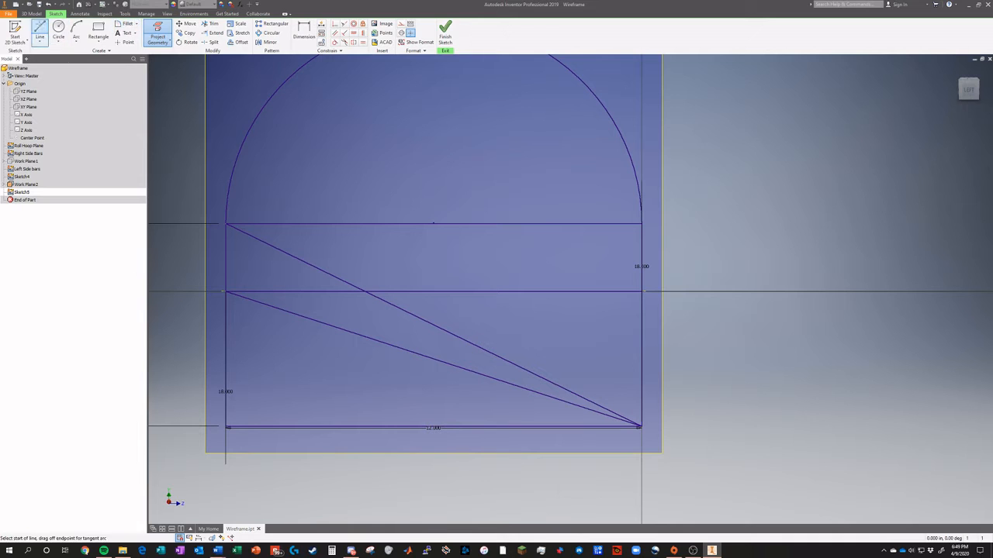
{"action": "left_click", "coordinate": [224, 292]}
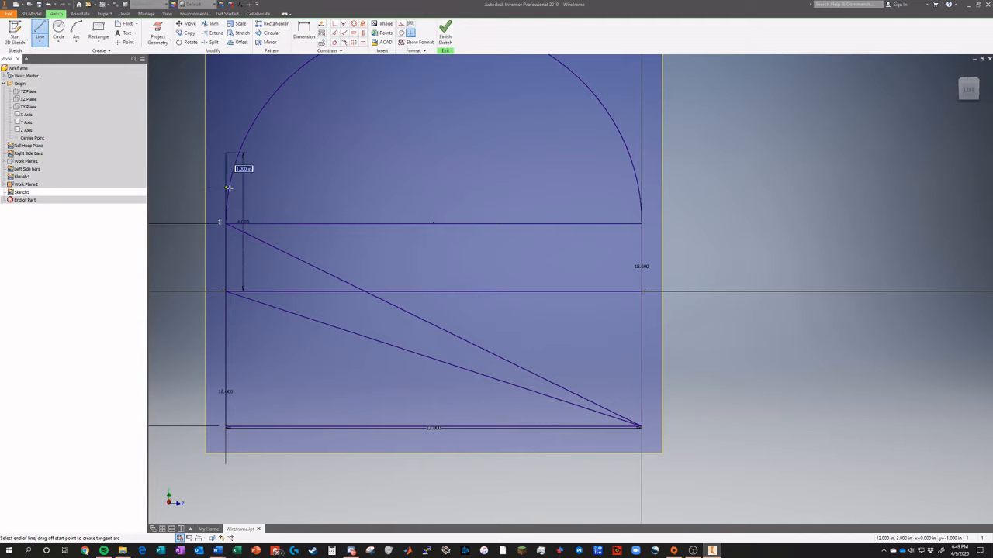
{"action": "left_click", "coordinate": [226, 152]}
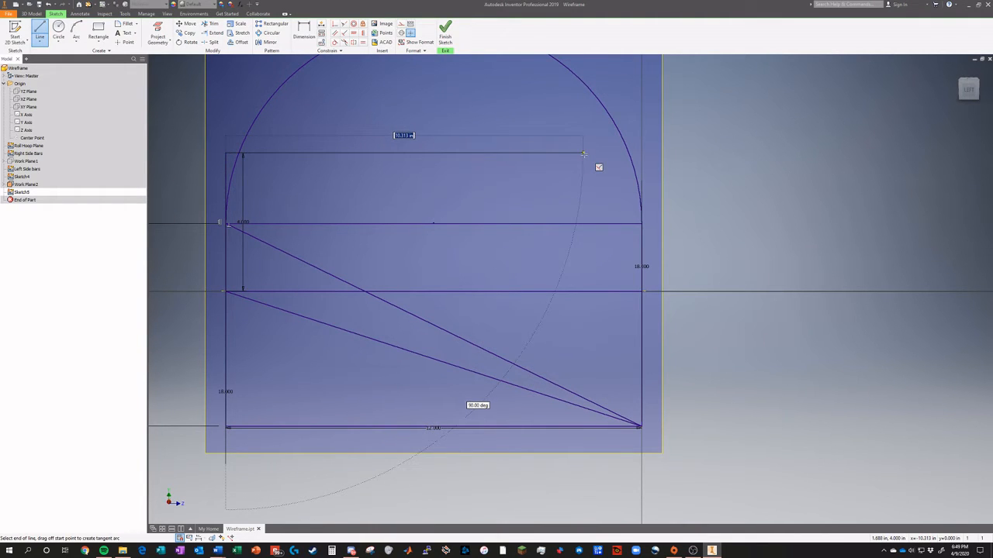
{"action": "type", "text": "12"}
{"action": "key", "text": "Return"}
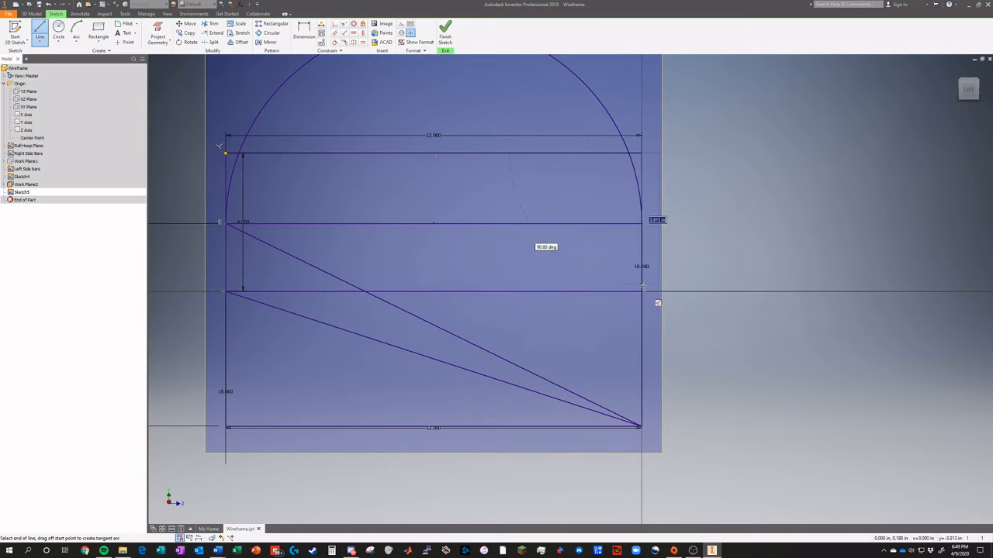
{"action": "left_click", "coordinate": [660, 305]}
{"action": "key", "text": "Escape"}
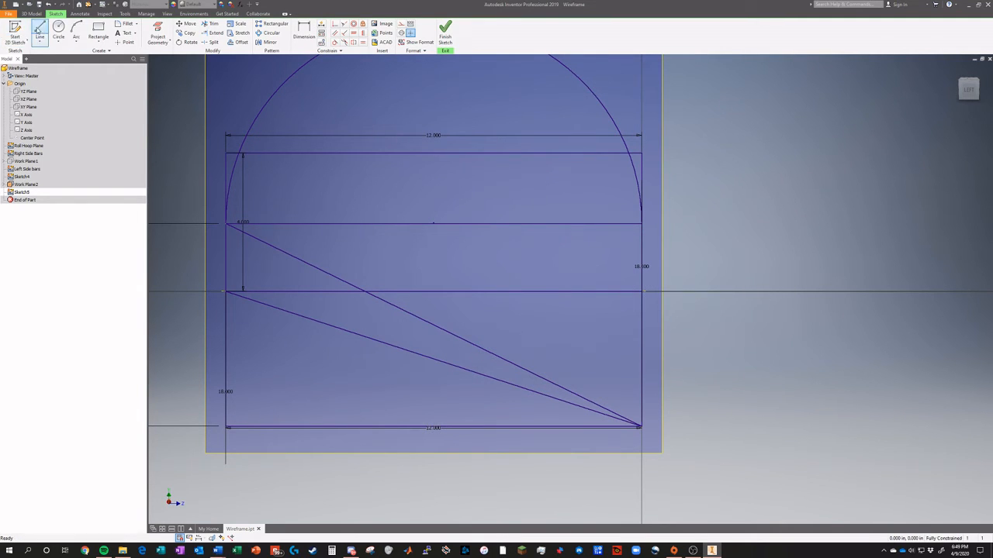
Step: Delete the horizontal line joining the tops of the uprights and dimension the right-bar upright at 4 in
{"action": "right_click", "coordinate": [388, 153]}
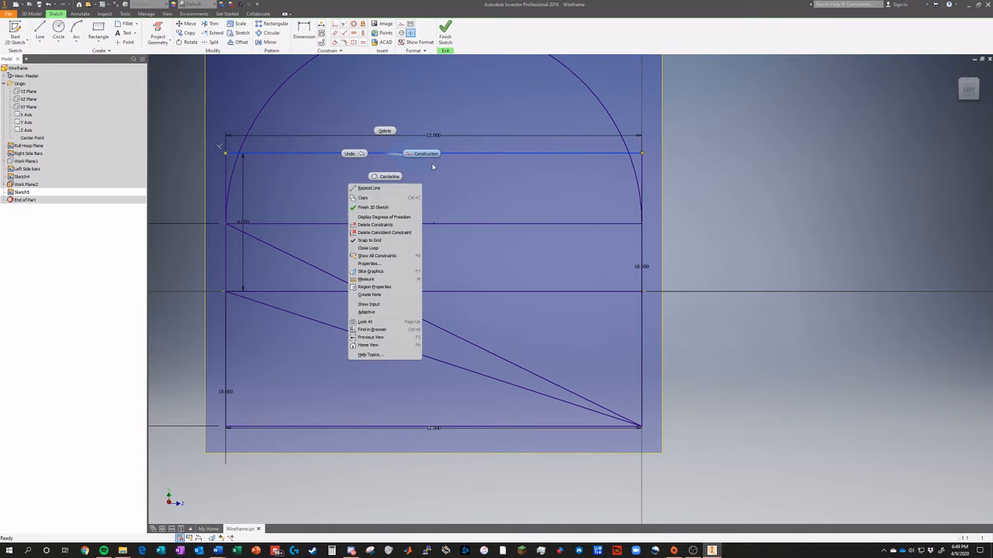
{"action": "left_click", "coordinate": [386, 132]}
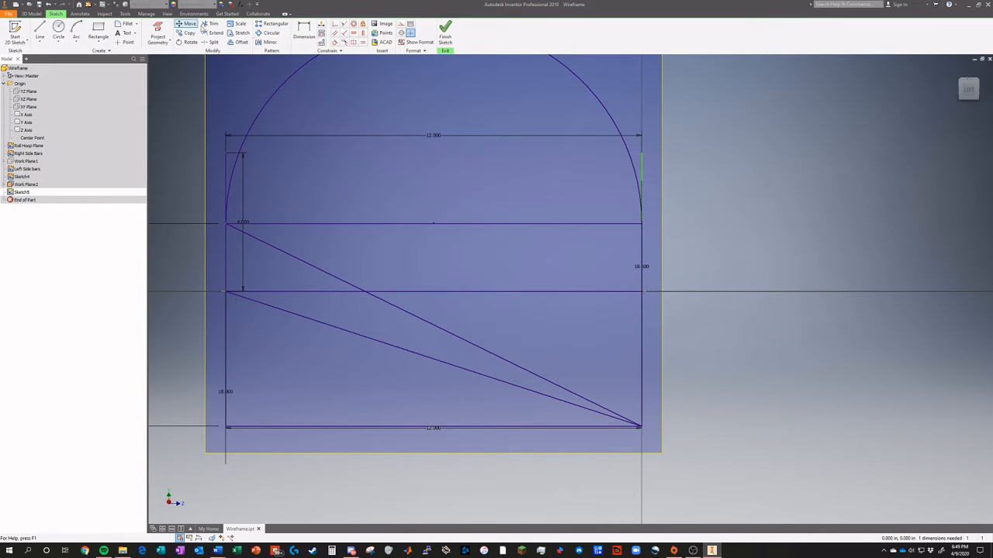
{"action": "left_click", "coordinate": [304, 35]}
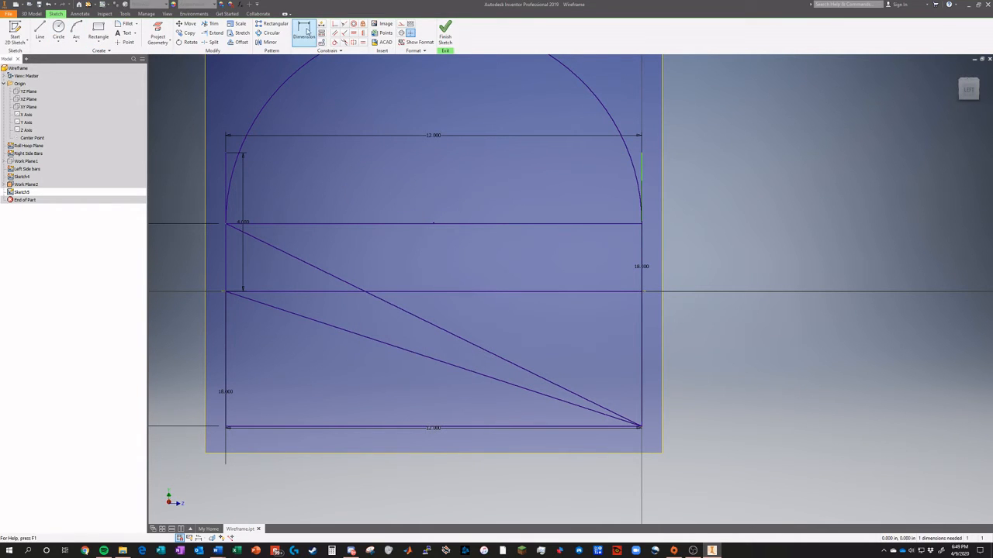
{"action": "left_click", "coordinate": [642, 165]}
{"action": "left_click", "coordinate": [702, 233]}
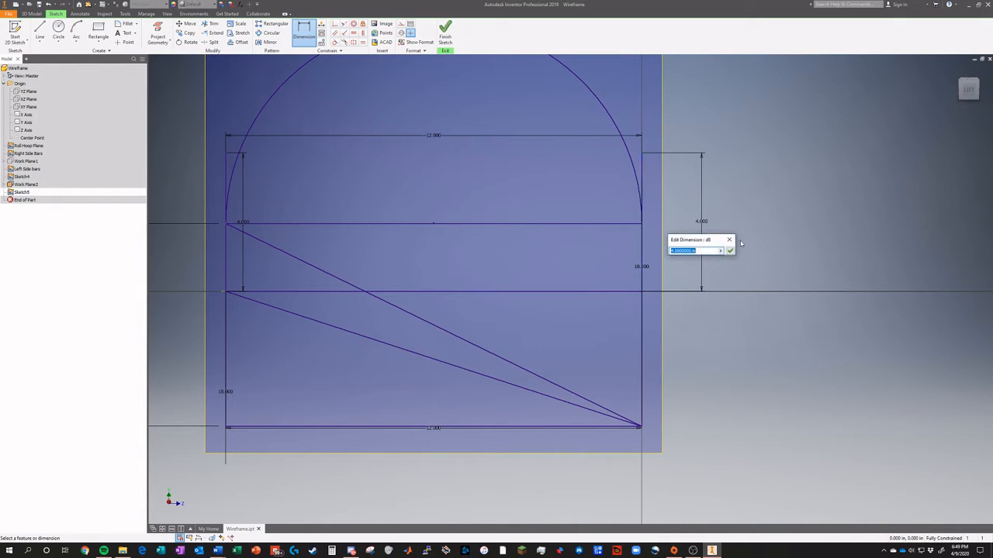
{"action": "left_click", "coordinate": [730, 252]}
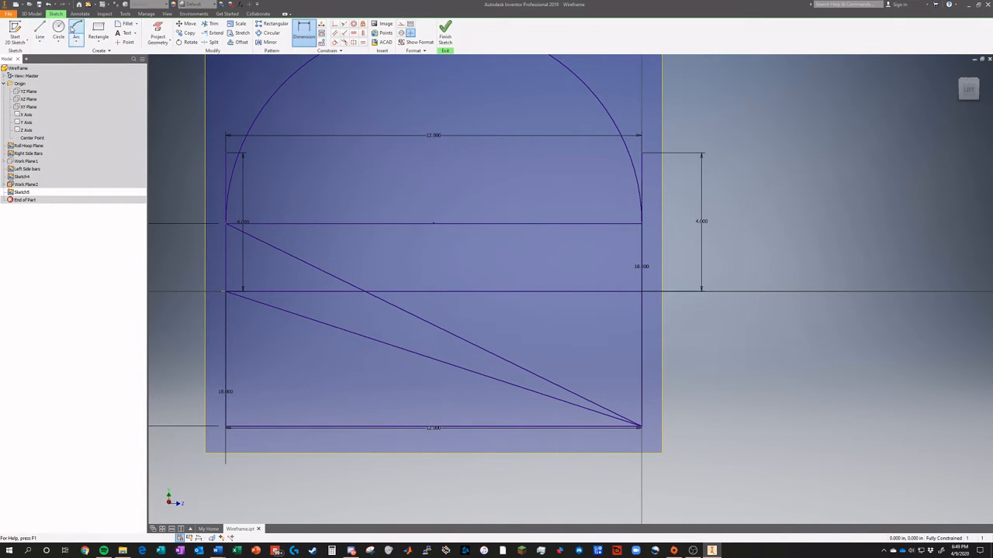
Step: Draw a three-point arc of 6 in radius joining the upper ends of both uprights, and finish the sketch
{"action": "left_click", "coordinate": [78, 31]}
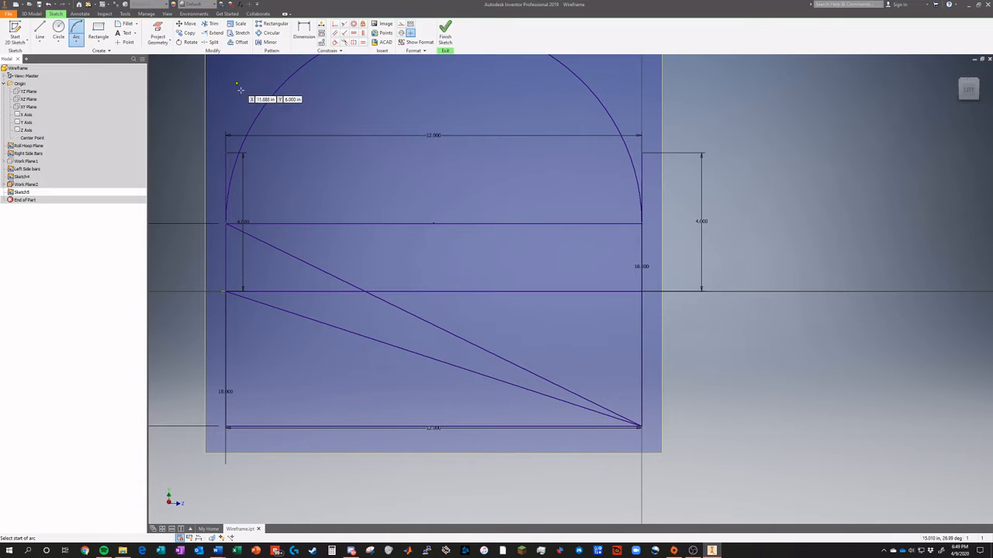
{"action": "left_click", "coordinate": [226, 152]}
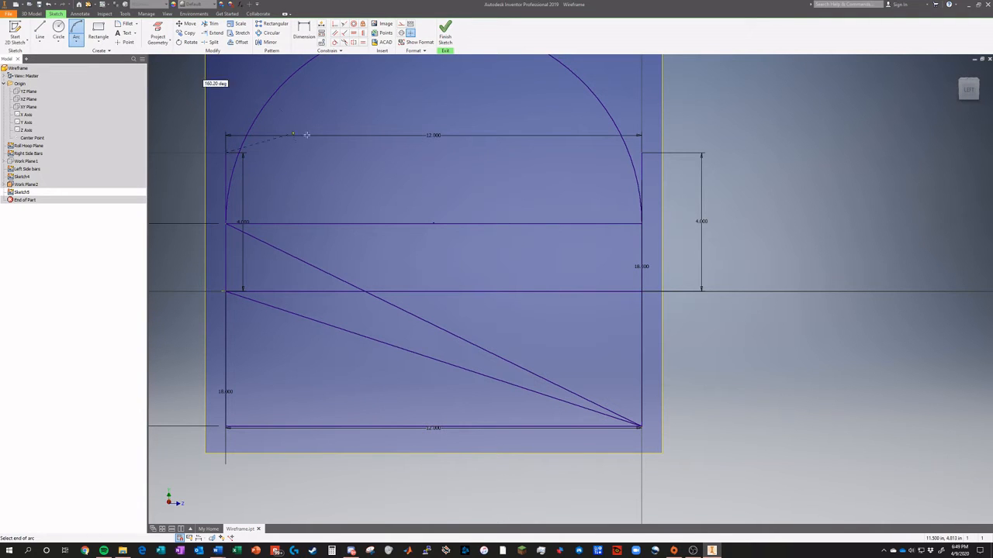
{"action": "left_click", "coordinate": [640, 152]}
{"action": "scroll", "coordinate": [488, 74], "scroll_direction": "up", "scroll_amount": 5}
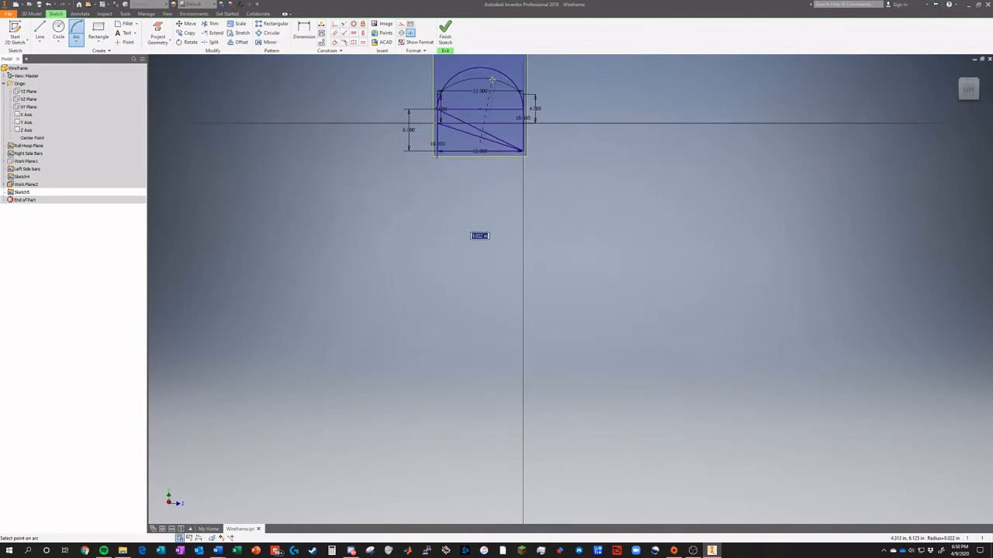
{"action": "scroll", "coordinate": [485, 56], "scroll_direction": "down", "scroll_amount": 5}
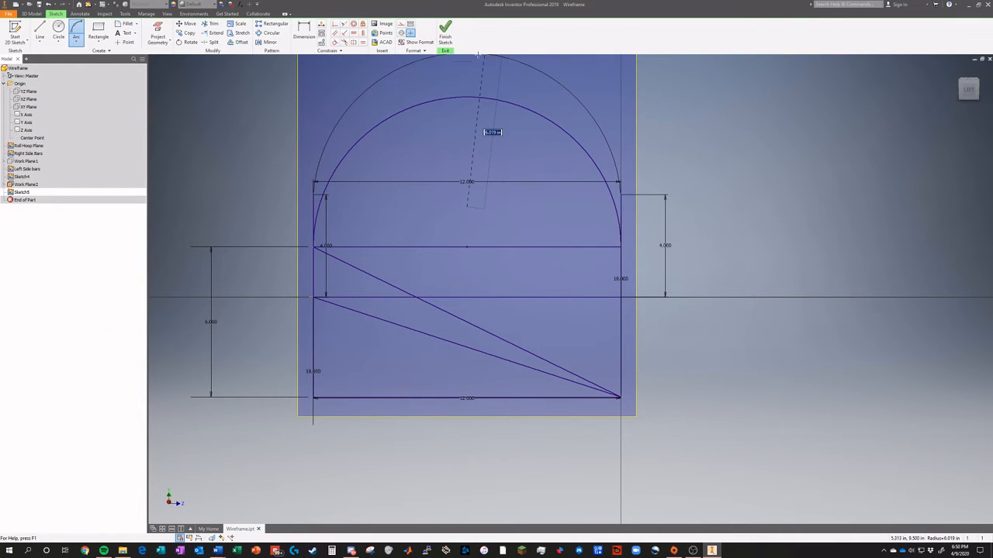
{"action": "scroll", "coordinate": [479, 55], "scroll_direction": "up", "scroll_amount": 5}
{"action": "scroll", "coordinate": [479, 55], "scroll_direction": "down", "scroll_amount": 4}
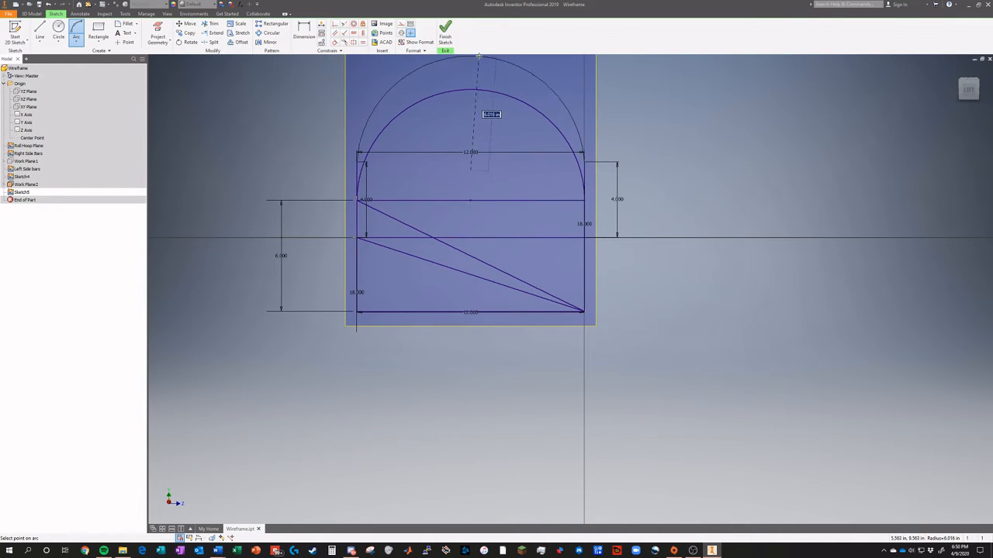
{"action": "scroll", "coordinate": [478, 56], "scroll_direction": "down", "scroll_amount": 3}
{"action": "scroll", "coordinate": [481, 66], "scroll_direction": "up", "scroll_amount": 4}
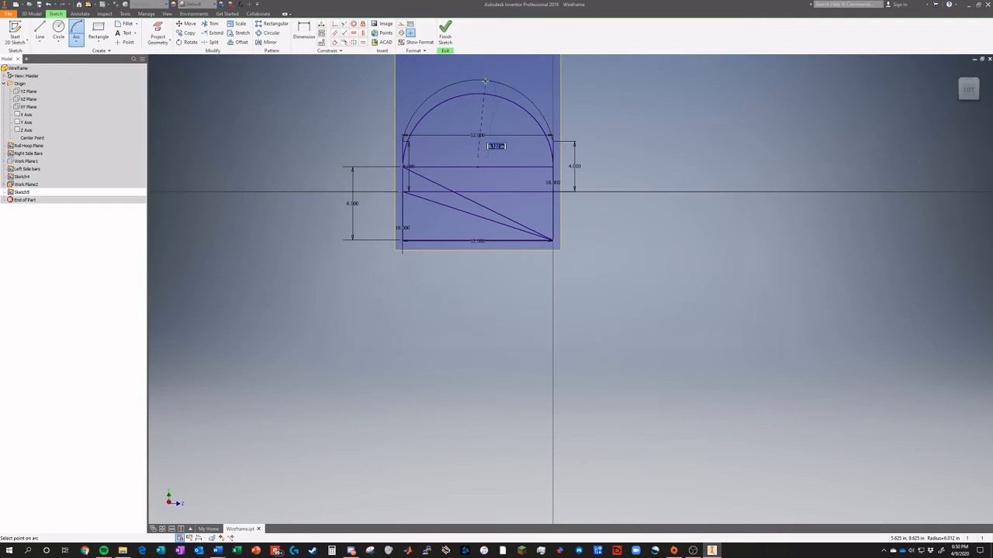
{"action": "type", "text": "6"}
{"action": "key", "text": "Return"}
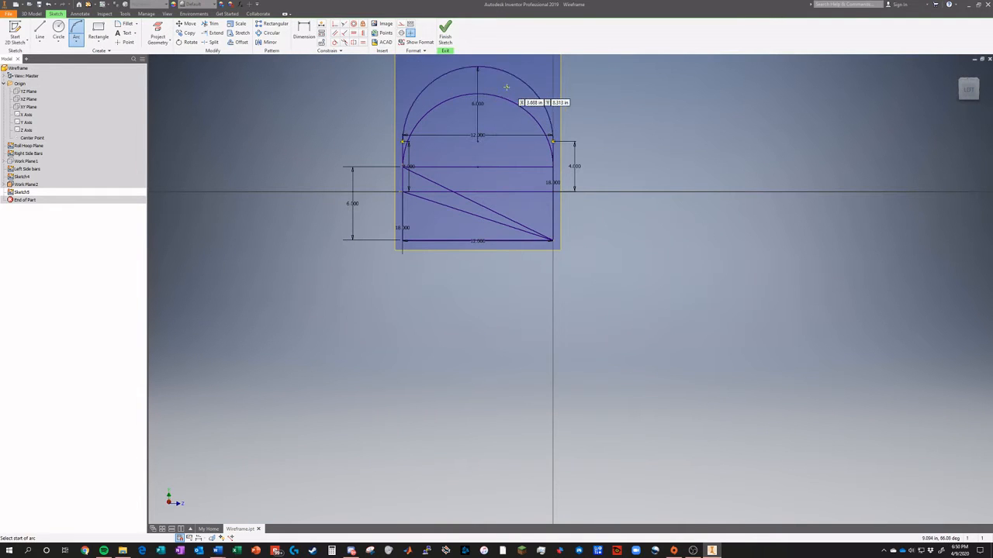
{"action": "key", "text": "Escape"}
{"action": "mouse_move", "coordinate": [968, 90]}
{"action": "left_mouse_down"}
{"action": "mouse_move", "coordinate": [989, 91]}
{"action": "mouse_move", "coordinate": [965, 89]}
{"action": "left_mouse_up"}
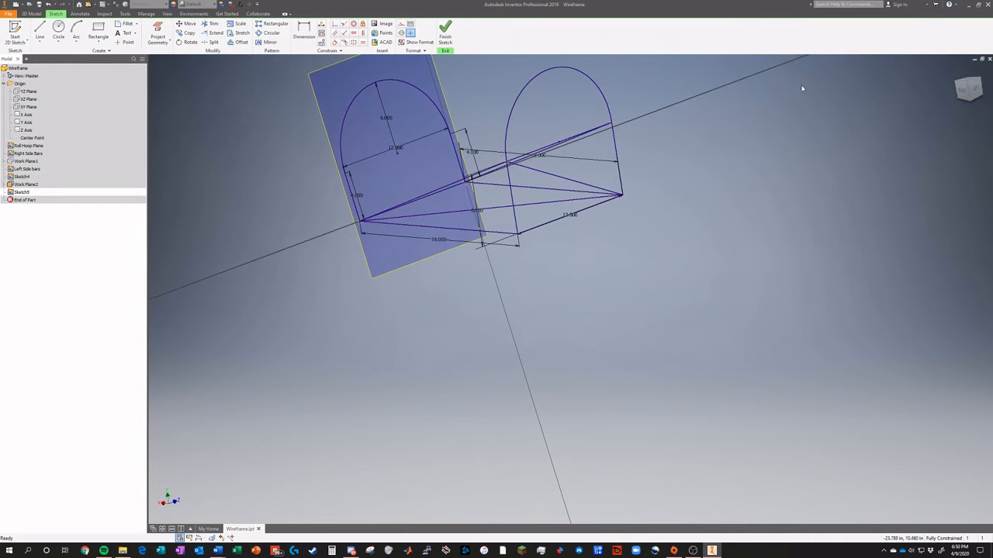
{"action": "left_click", "coordinate": [445, 31]}
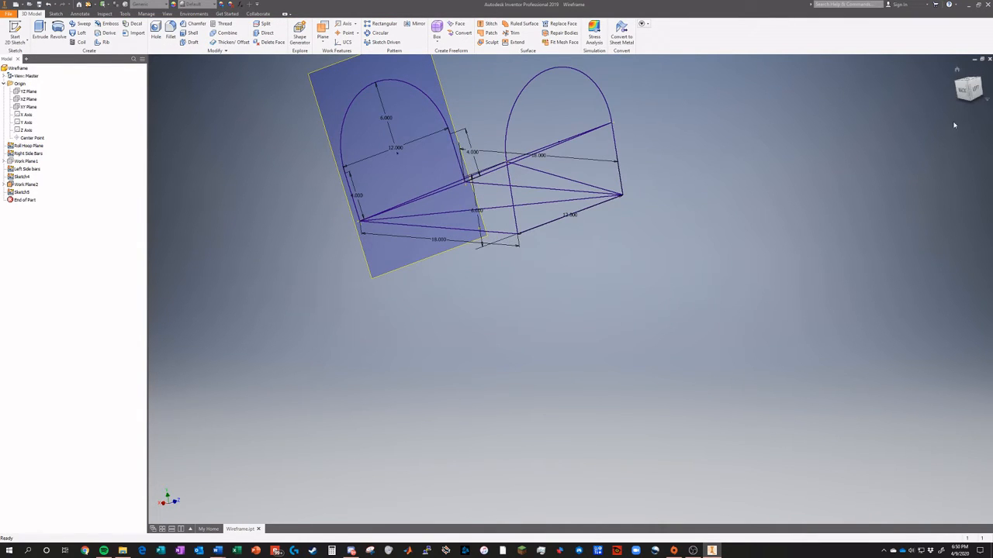
{"action": "middle_click_drag", "start_coordinate": [460, 163], "coordinate": [459, 165], "text": "shift"}
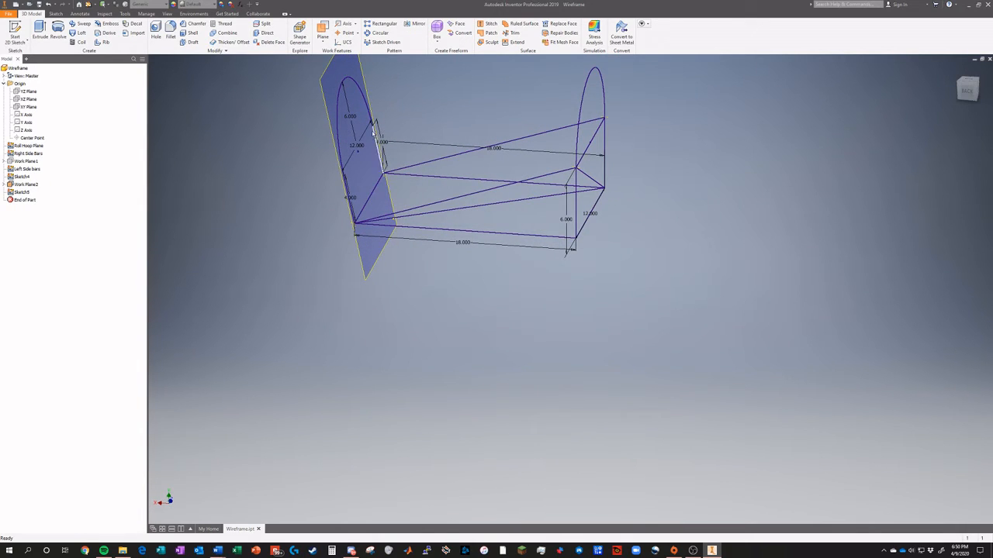
{"action": "left_click", "coordinate": [603, 121]}
{"action": "double_click", "coordinate": [29, 153]}
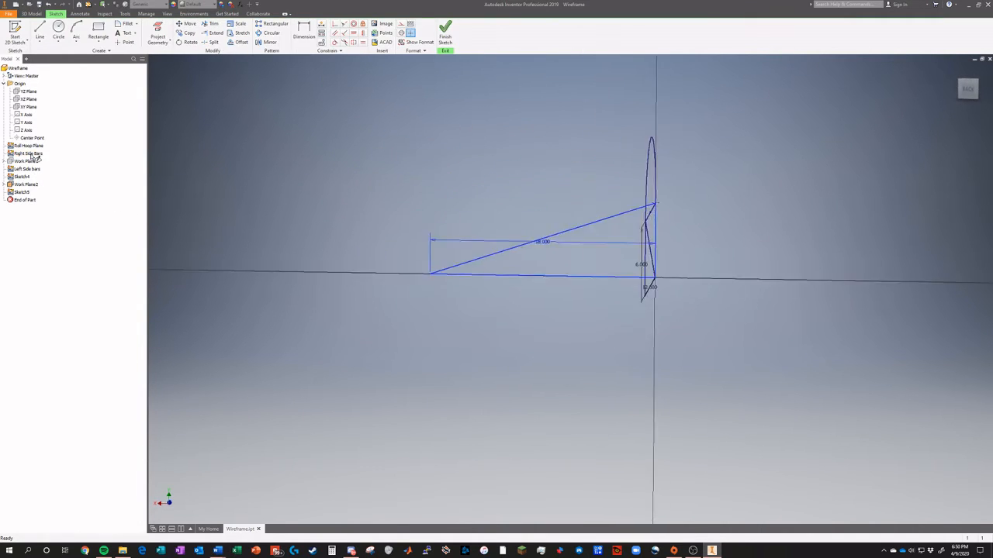
{"action": "left_click_drag", "start_coordinate": [968, 87], "coordinate": [949, 101]}
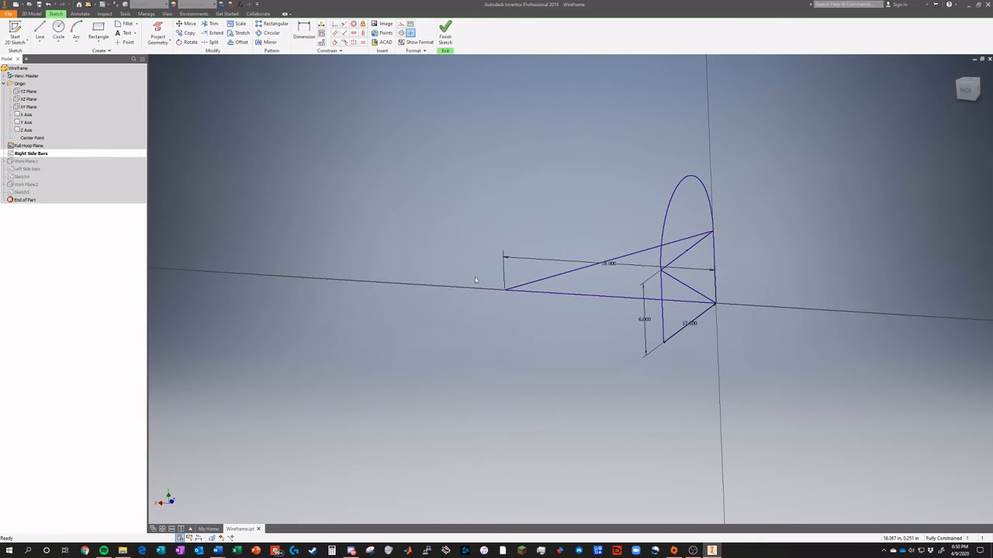
{"action": "left_click", "coordinate": [444, 31]}
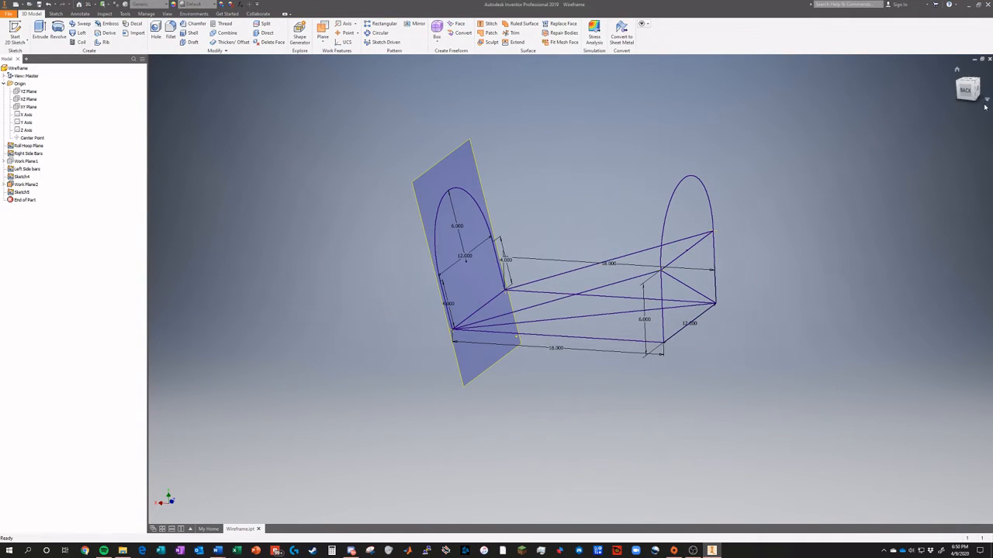
Step: Start a 3D sketch and draw a line from the front hoop's right arc end to the upper right side bar's joint on the roll hoop
{"action": "mouse_move", "coordinate": [967, 88]}
{"action": "left_mouse_down"}
{"action": "mouse_move", "coordinate": [978, 88]}
{"action": "mouse_move", "coordinate": [970, 89]}
{"action": "left_mouse_up"}
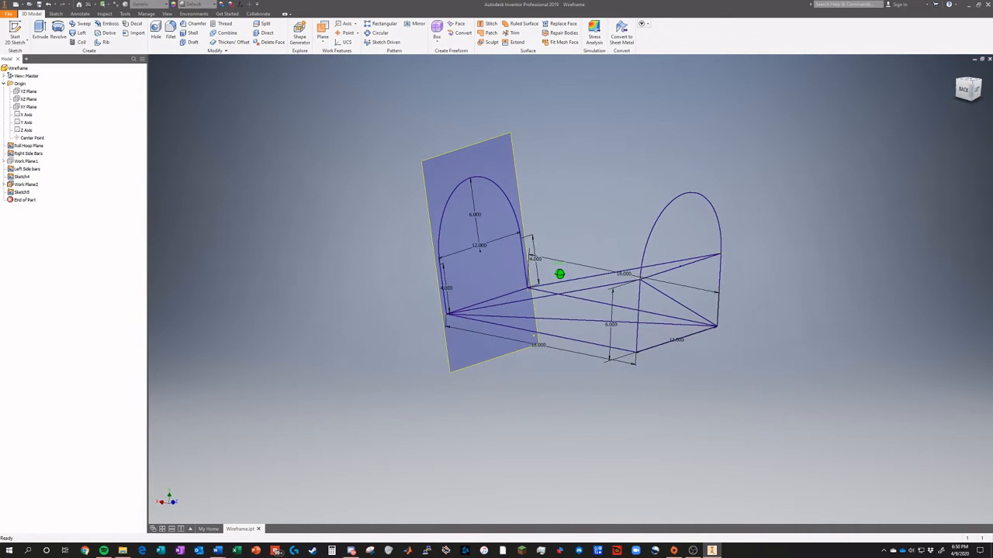
{"action": "left_click", "coordinate": [15, 44]}
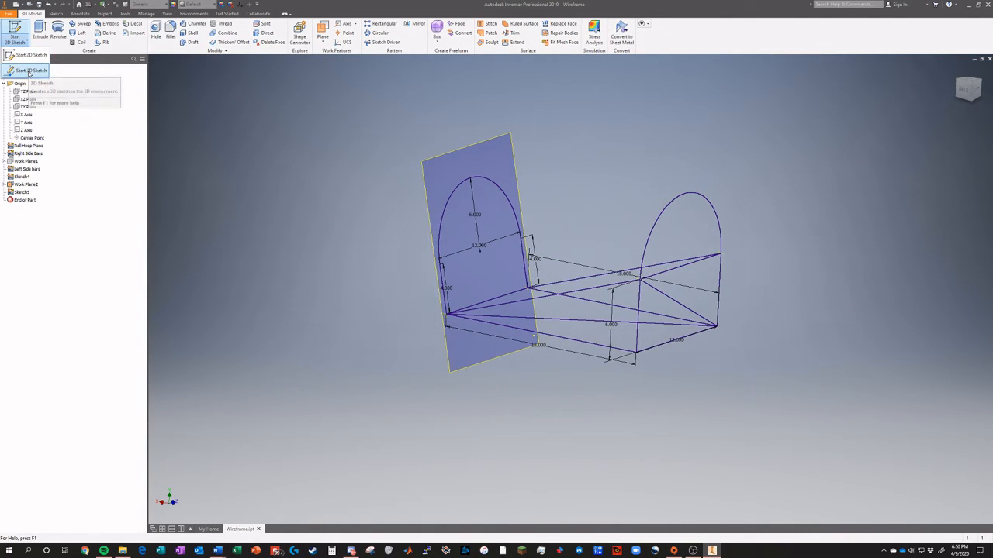
{"action": "left_click", "coordinate": [29, 72]}
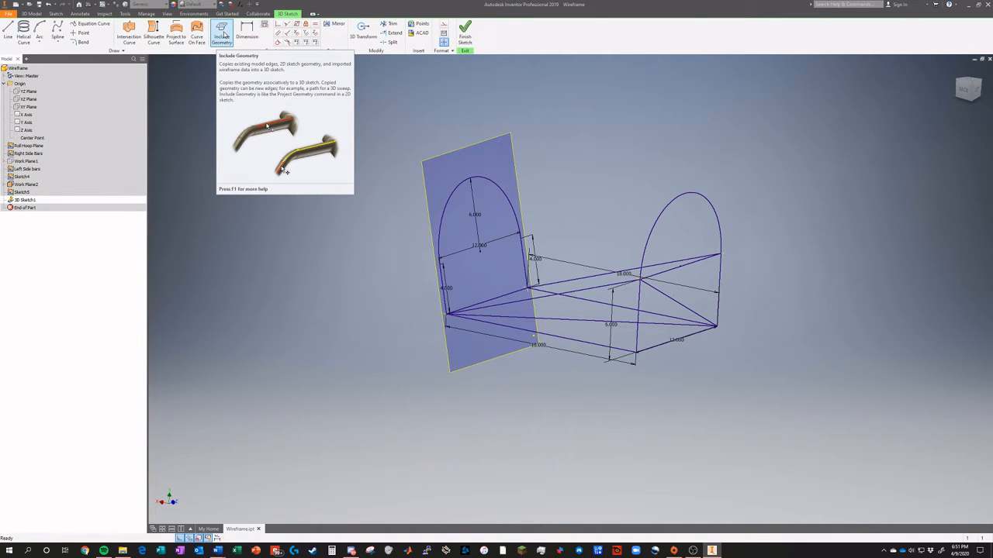
{"action": "left_click", "coordinate": [223, 35]}
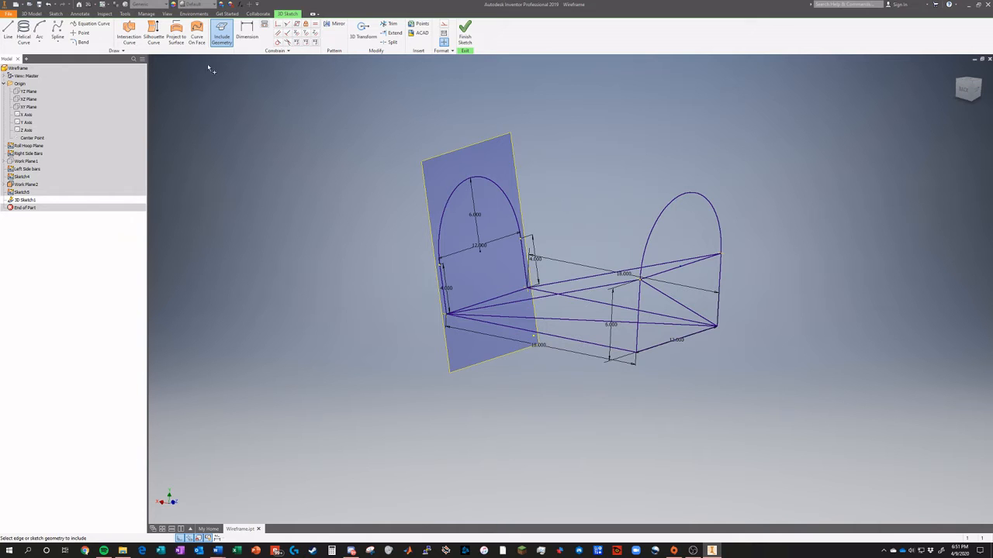
{"action": "left_click", "coordinate": [9, 32]}
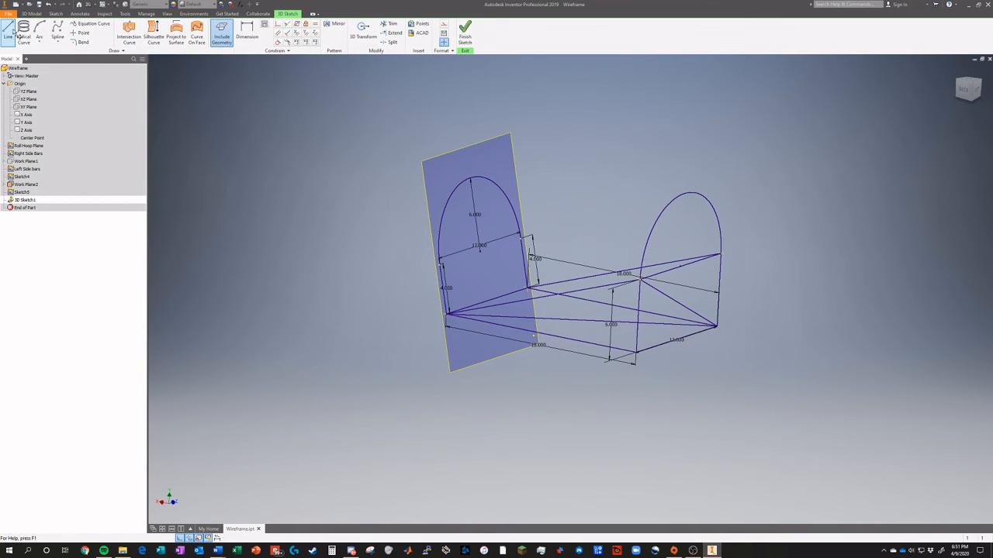
{"action": "left_click", "coordinate": [520, 238]}
{"action": "left_click", "coordinate": [721, 252]}
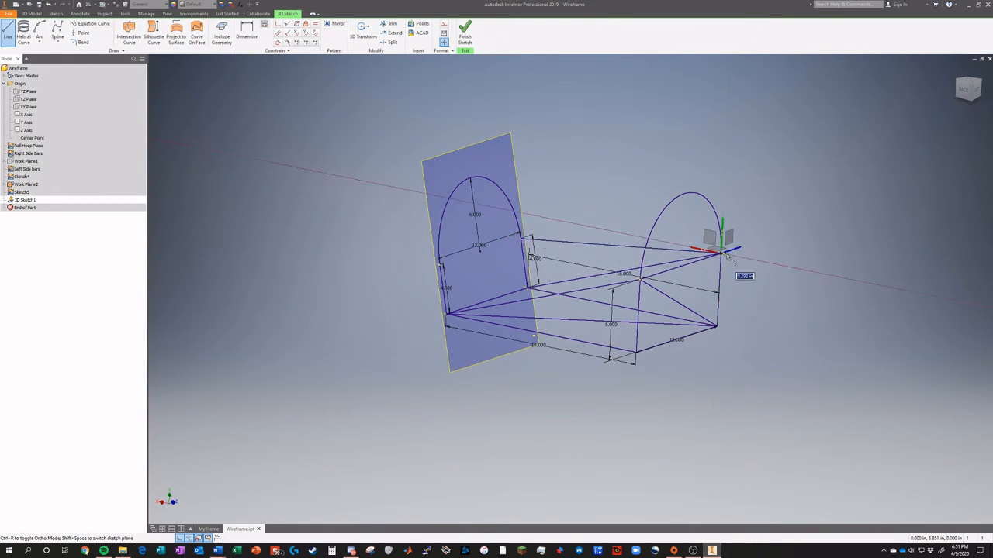
{"action": "key", "text": "Escape"}
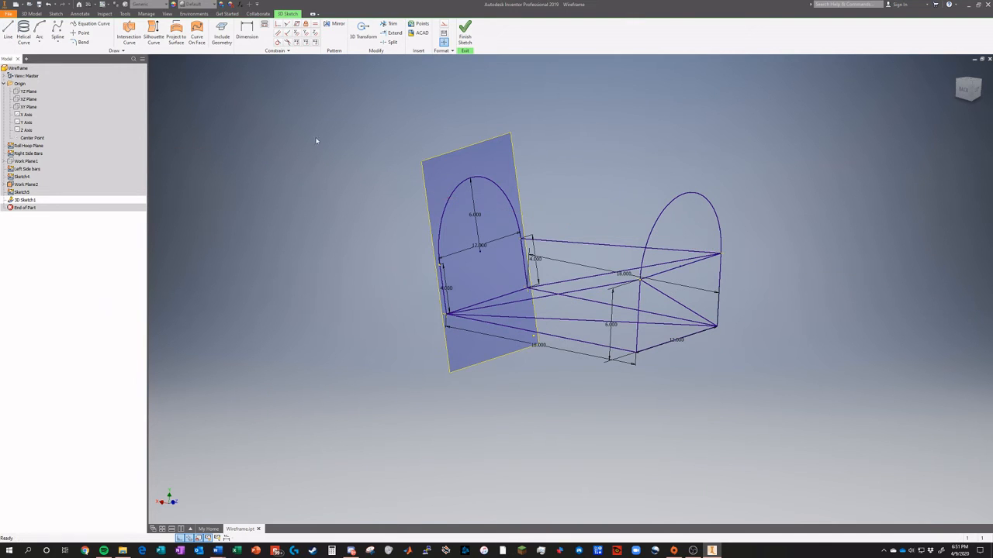
Step: Draw a 3D line from the front hoop's left arc end to the matching side-bar joint on the roll hoop, and finish the sketch
{"action": "left_click", "coordinate": [7, 34]}
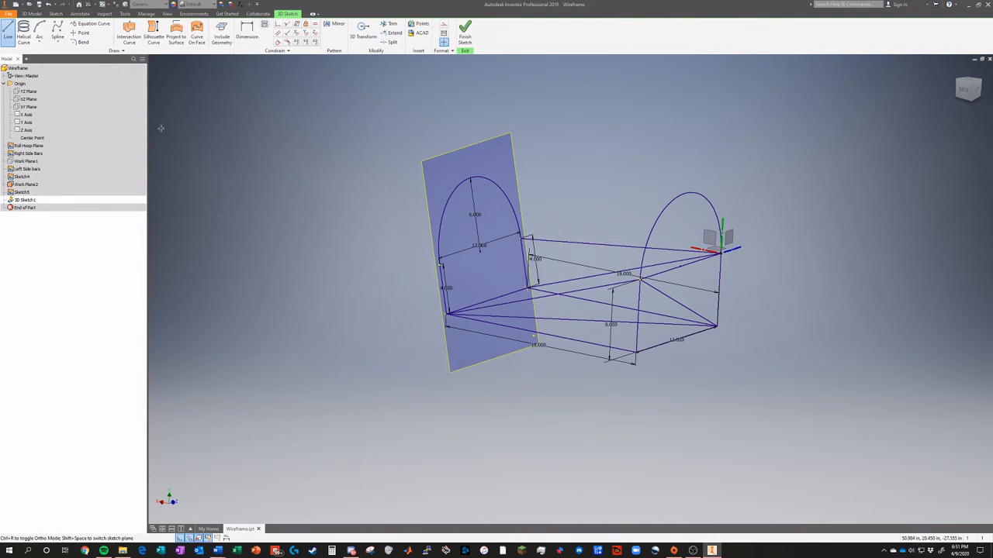
{"action": "left_click", "coordinate": [440, 264]}
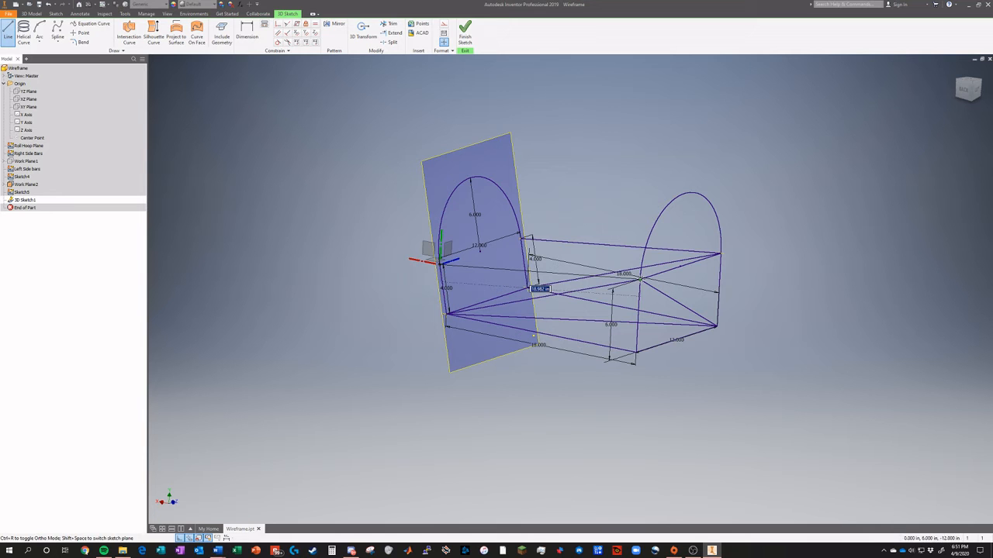
{"action": "key", "text": "Escape"}
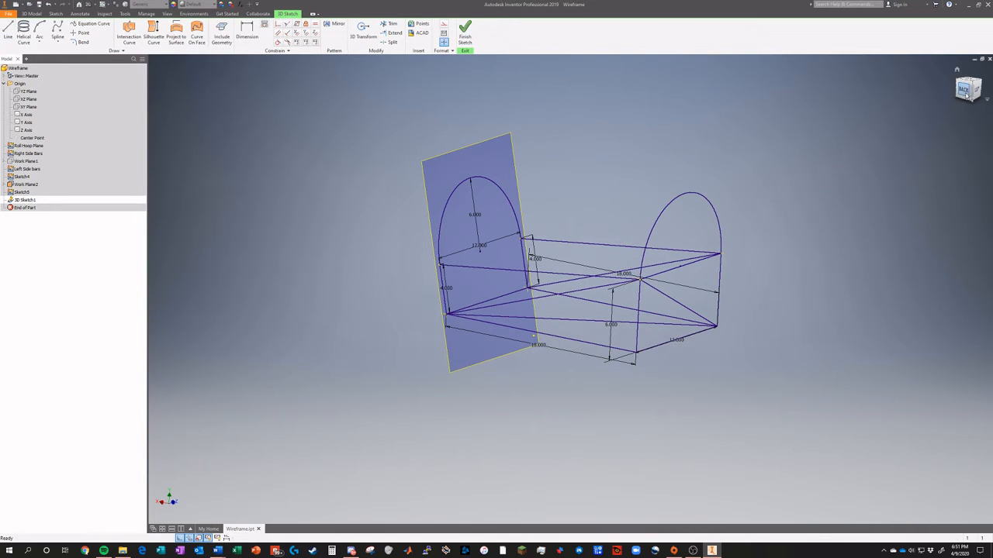
{"action": "left_click_drag", "start_coordinate": [965, 93], "coordinate": [976, 95]}
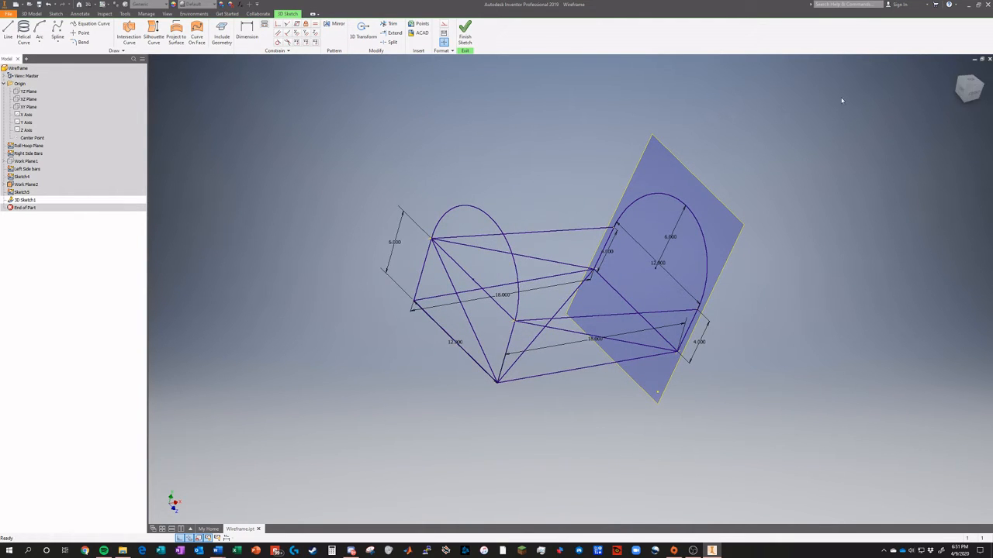
{"action": "left_click", "coordinate": [464, 32]}
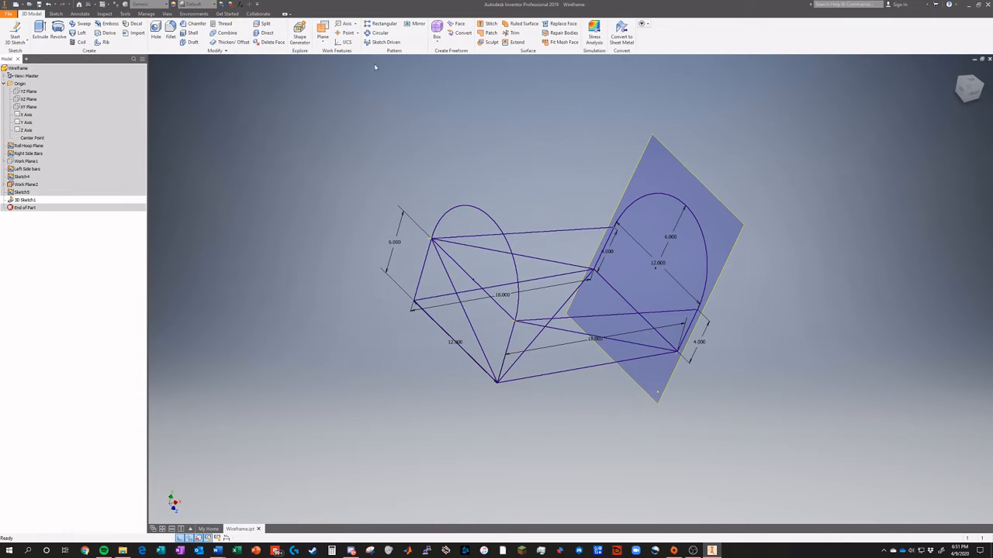
Step: Rename the 3D sketch as Top Side bars and toggle its visibility off
{"action": "left_click", "coordinate": [26, 201]}
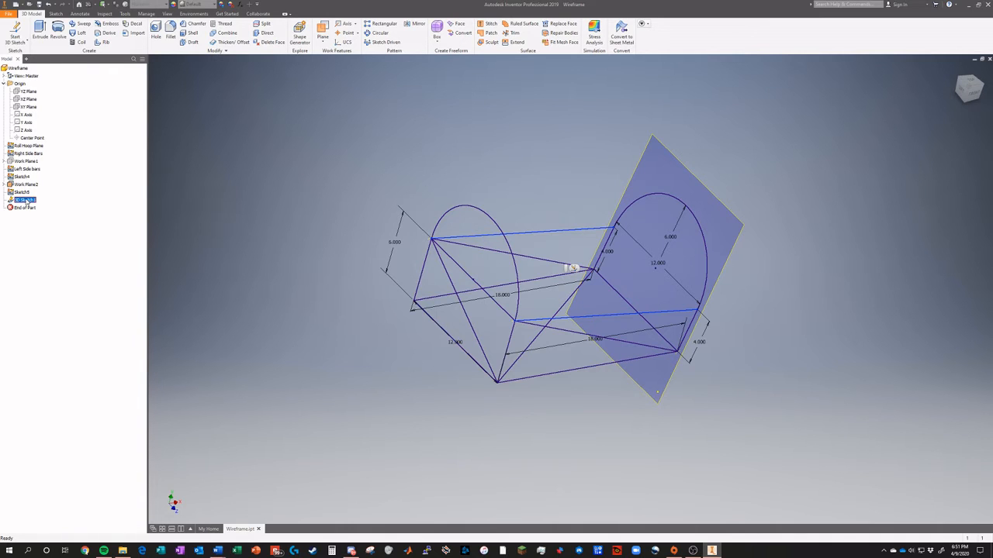
{"action": "double_click", "coordinate": [27, 201]}
{"action": "right_click", "coordinate": [673, 157]}
{"action": "left_click", "coordinate": [664, 235]}
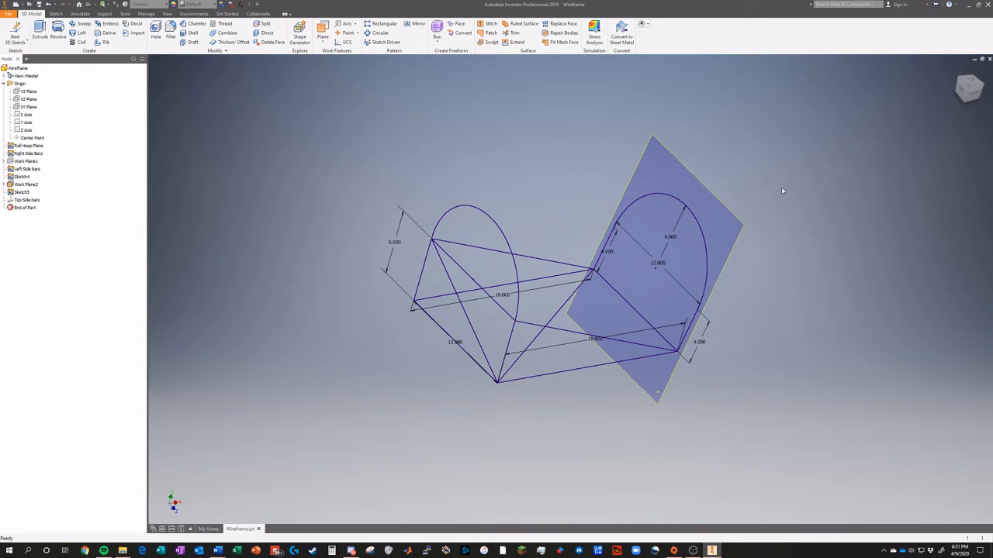
Step: Turn on the visibility of the Top Side bars sketch and hide the front hoop's work plane
{"action": "left_click", "coordinate": [964, 93]}
{"action": "left_click_drag", "start_coordinate": [964, 93], "coordinate": [923, 92]}
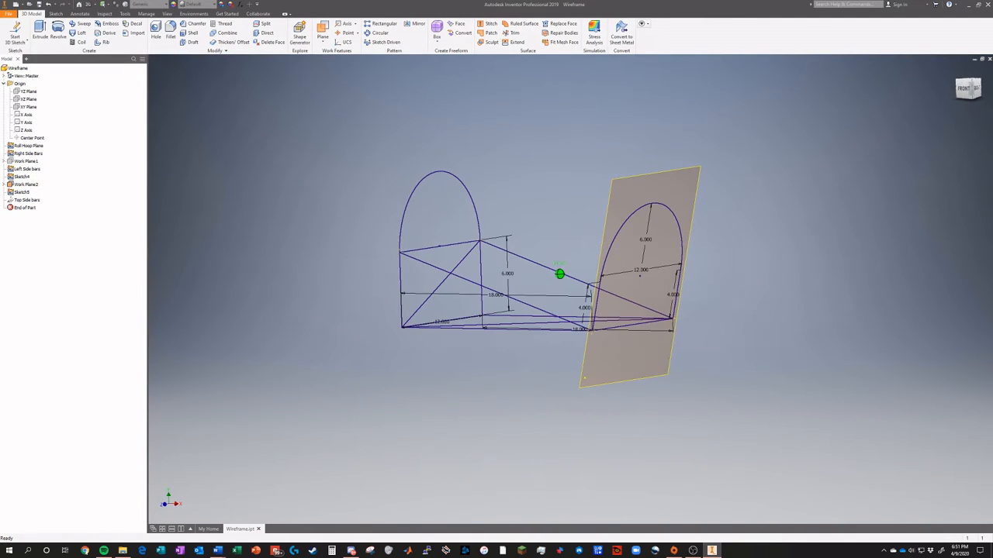
{"action": "right_click", "coordinate": [35, 203]}
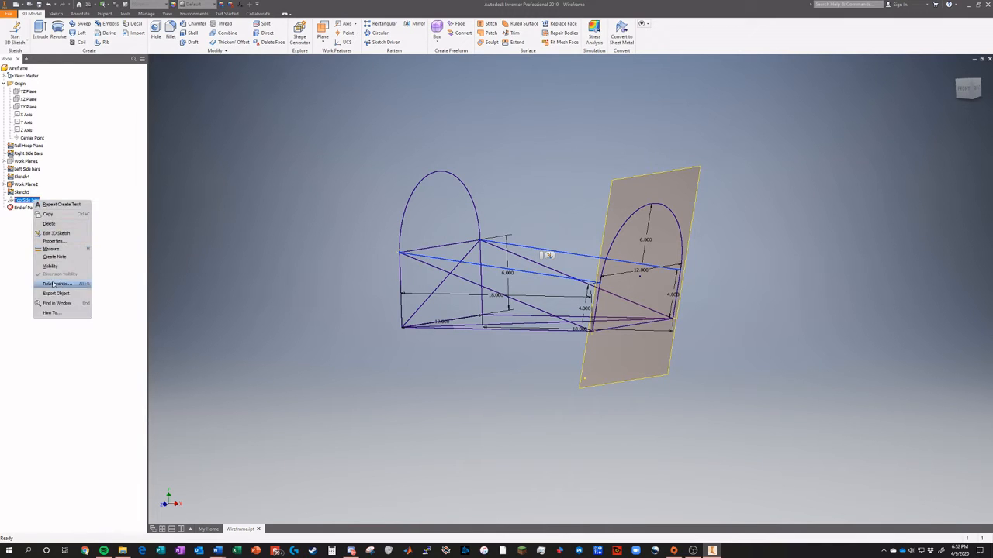
{"action": "left_click", "coordinate": [52, 270]}
{"action": "right_click", "coordinate": [640, 176]}
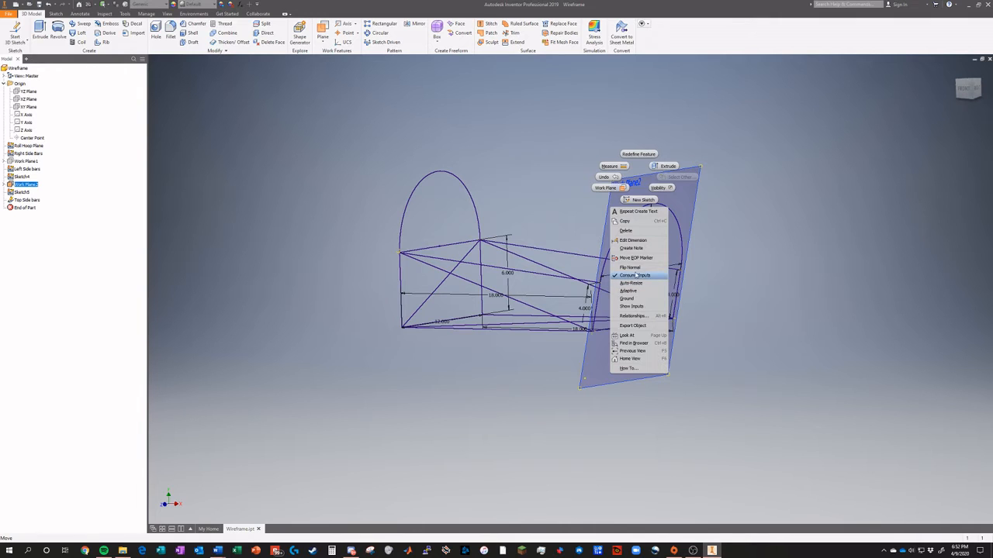
{"action": "left_click", "coordinate": [660, 188]}
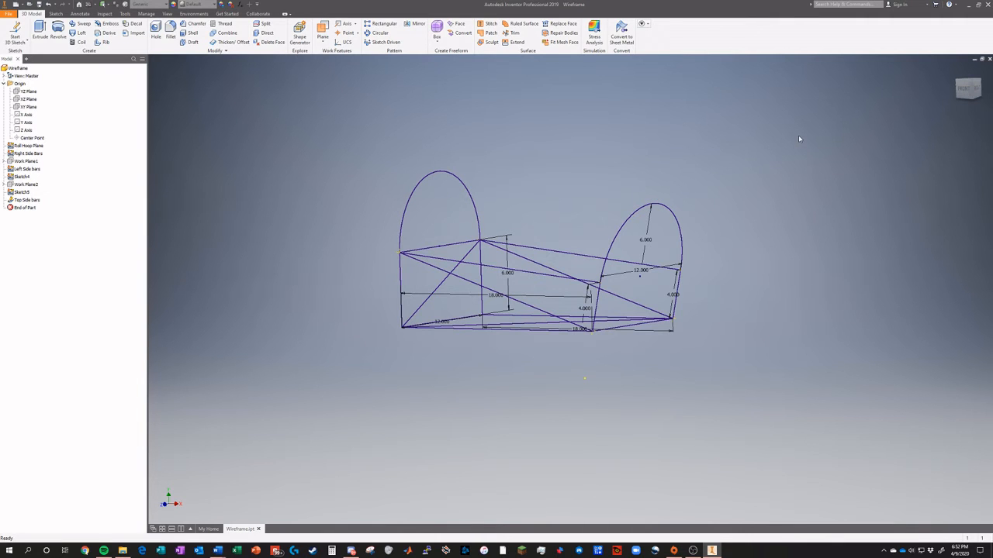
{"action": "mouse_move", "coordinate": [965, 88]}
{"action": "left_mouse_down"}
{"action": "mouse_move", "coordinate": [651, 93]}
{"action": "mouse_move", "coordinate": [708, 91]}
{"action": "left_mouse_up"}
{"action": "mouse_move", "coordinate": [643, 380]}
{"action": "left_mouse_down"}
{"action": "mouse_move", "coordinate": [544, 379]}
{"action": "mouse_move", "coordinate": [601, 377]}
{"action": "mouse_move", "coordinate": [504, 400]}
{"action": "mouse_move", "coordinate": [508, 423]}
{"action": "mouse_move", "coordinate": [642, 365]}
{"action": "left_mouse_up"}
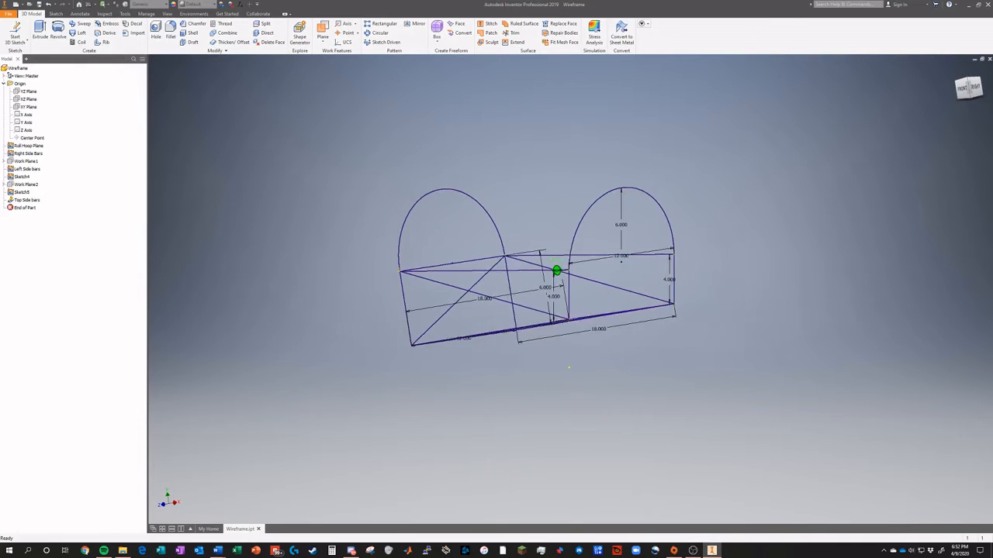
{"action": "mouse_move", "coordinate": [568, 368]}
{"action": "left_mouse_down"}
{"action": "mouse_move", "coordinate": [480, 380]}
{"action": "mouse_move", "coordinate": [504, 385]}
{"action": "left_mouse_up"}
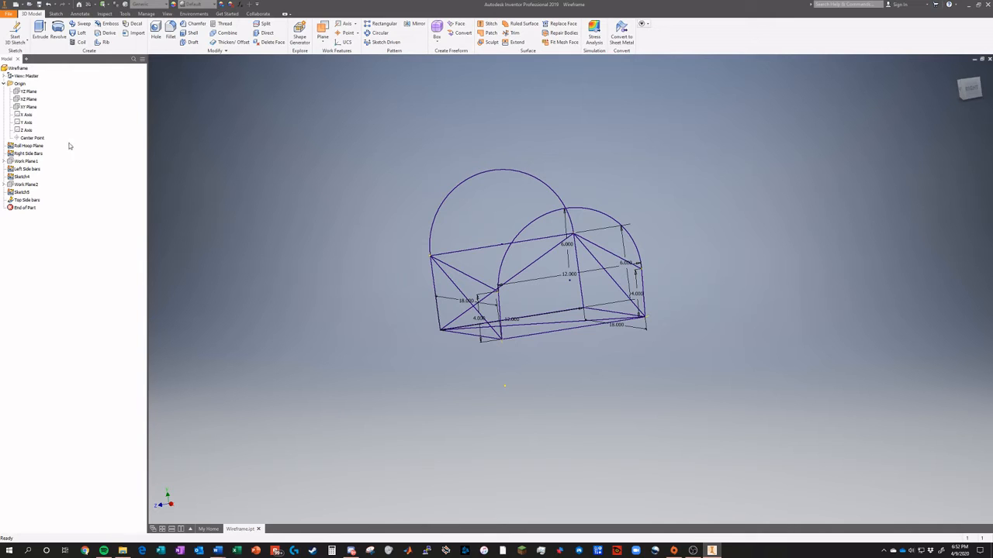
Step: Open the Roll Hoop Plane sketch for editing and convert the roll hoop's arc to construction geometry
{"action": "double_click", "coordinate": [27, 146]}
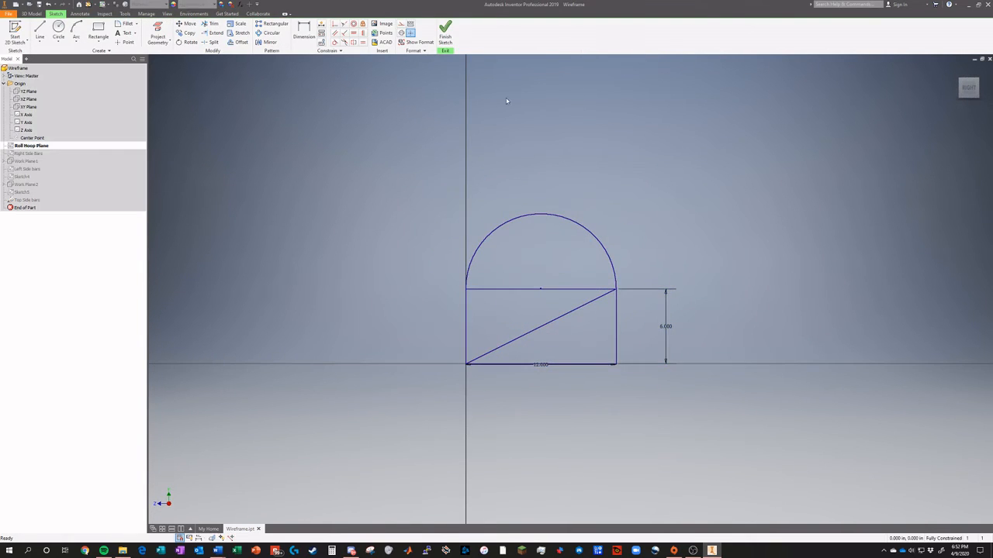
{"action": "right_click", "coordinate": [565, 219]}
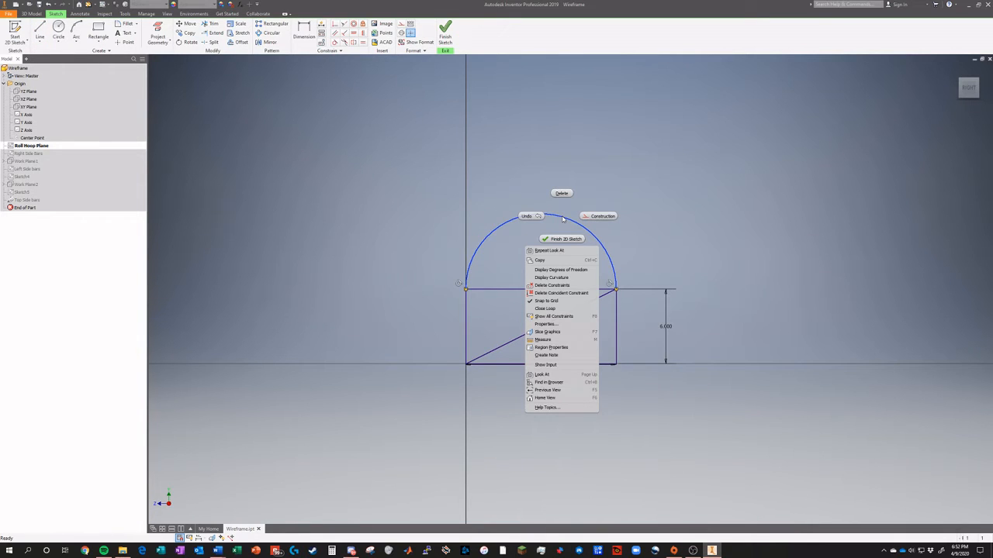
{"action": "left_click", "coordinate": [599, 218]}
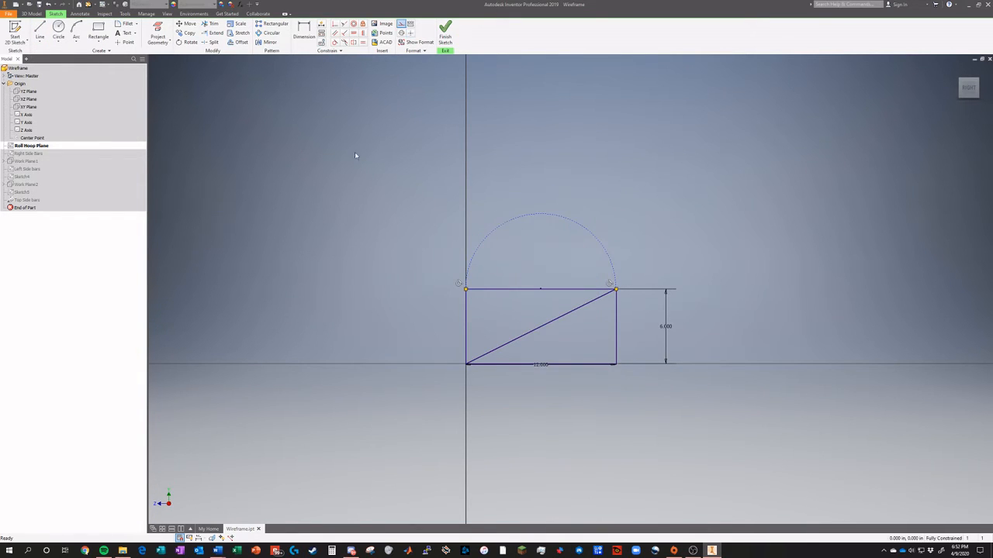
Step: Draw two slanted lines from the arc's ends up to points on the construction arc, and join those points with a horizontal line
{"action": "left_click", "coordinate": [40, 31]}
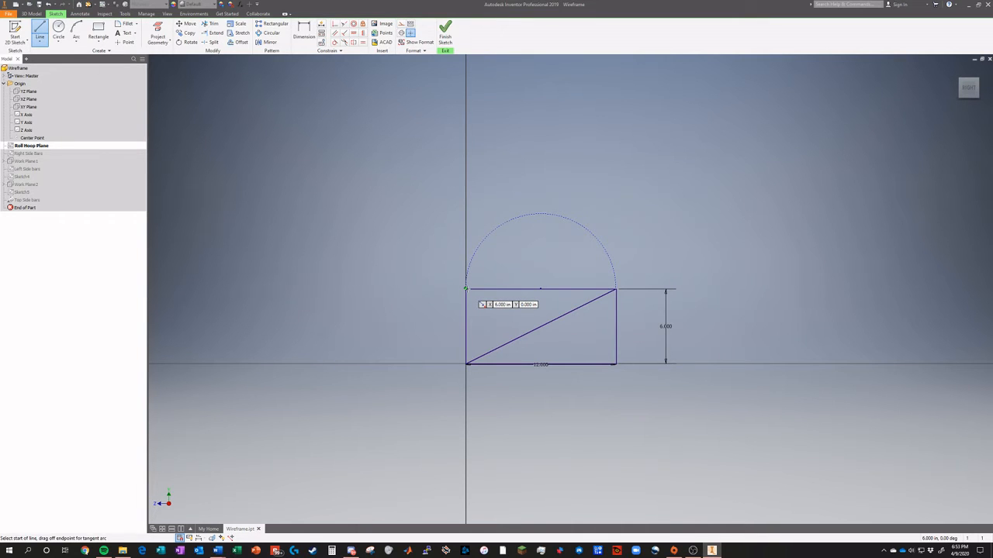
{"action": "left_click", "coordinate": [466, 289]}
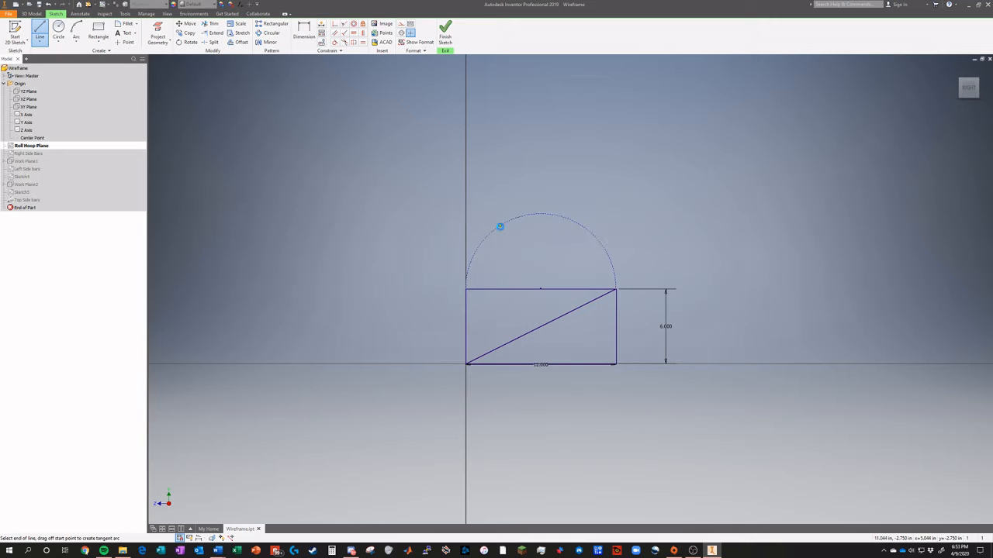
{"action": "left_click", "coordinate": [500, 226]}
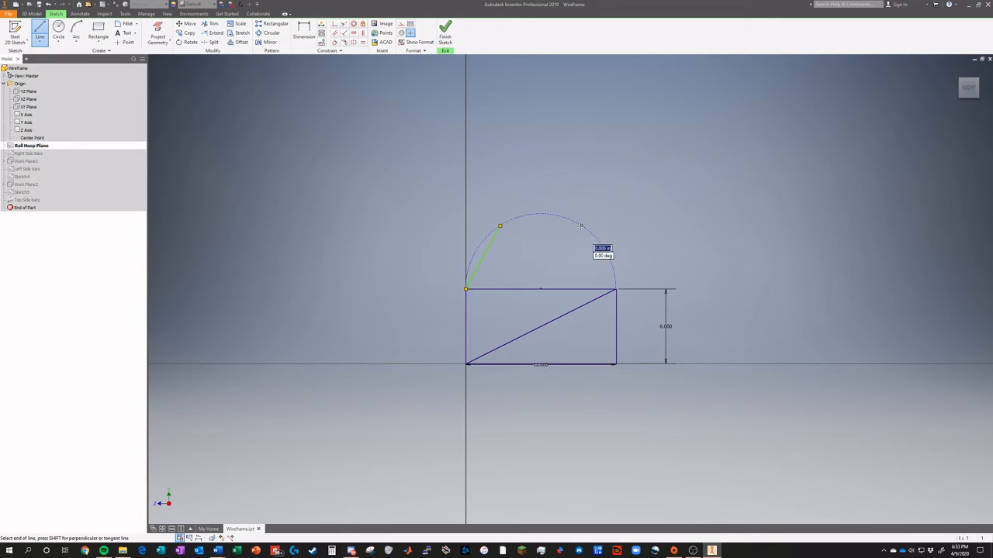
{"action": "left_click", "coordinate": [616, 290]}
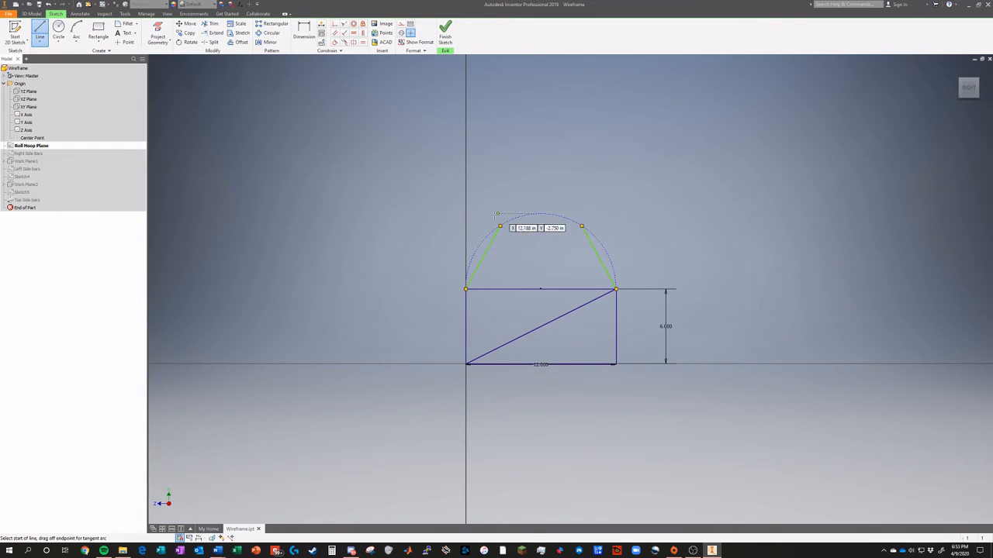
{"action": "left_click", "coordinate": [499, 226]}
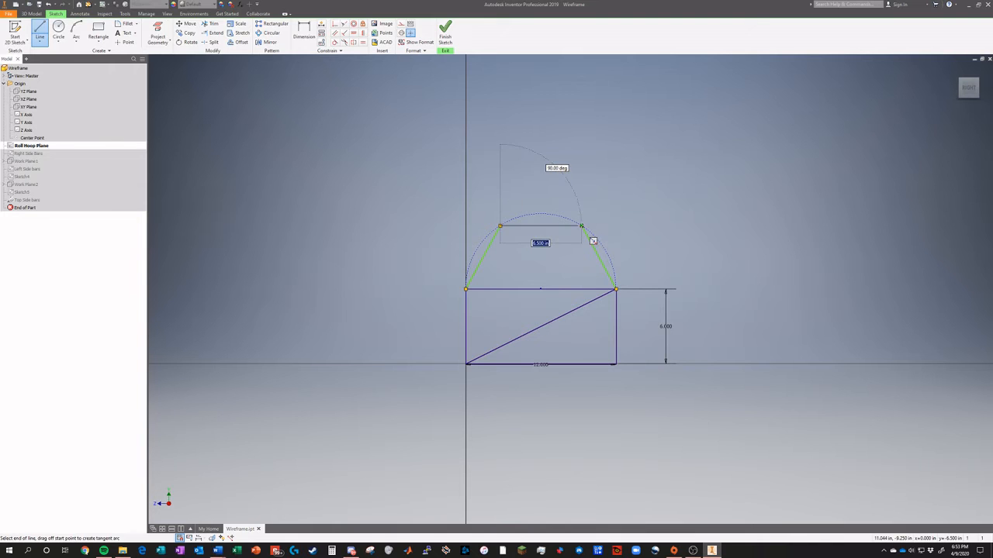
{"action": "left_click", "coordinate": [582, 226]}
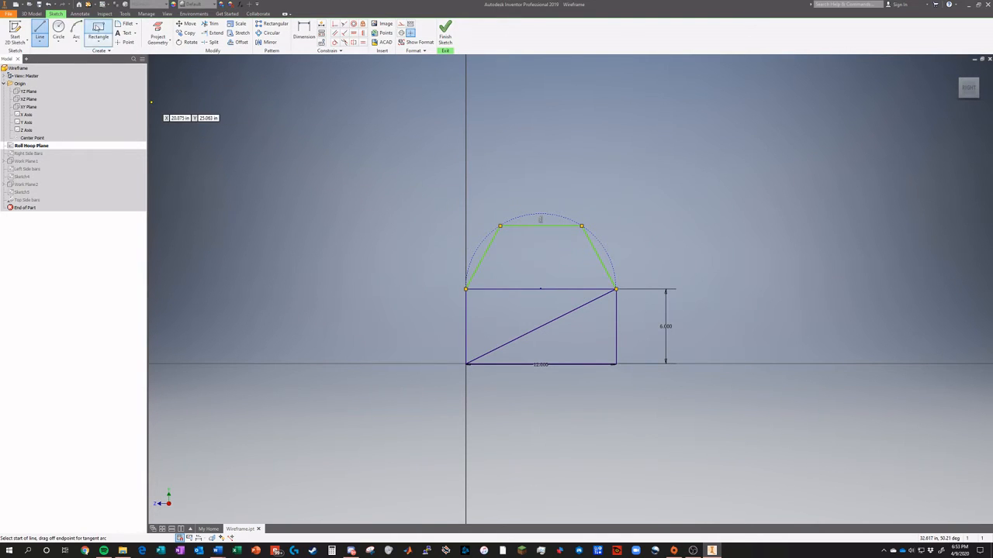
Step: Dimension the angle at the arc's centre between its left end and the upper left vertex at 60 degrees
{"action": "key", "text": "d"}
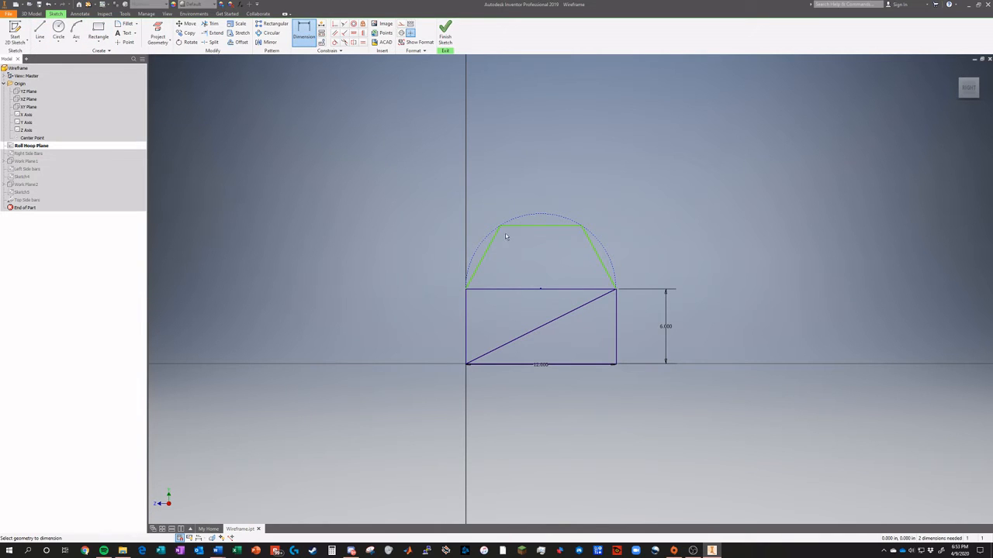
{"action": "left_click", "coordinate": [542, 291]}
{"action": "left_click", "coordinate": [473, 273]}
{"action": "left_click", "coordinate": [505, 268]}
{"action": "type", "text": "60"}
{"action": "key", "text": "Return"}
{"action": "left_click", "coordinate": [621, 297]}
{"action": "left_click", "coordinate": [585, 281]}
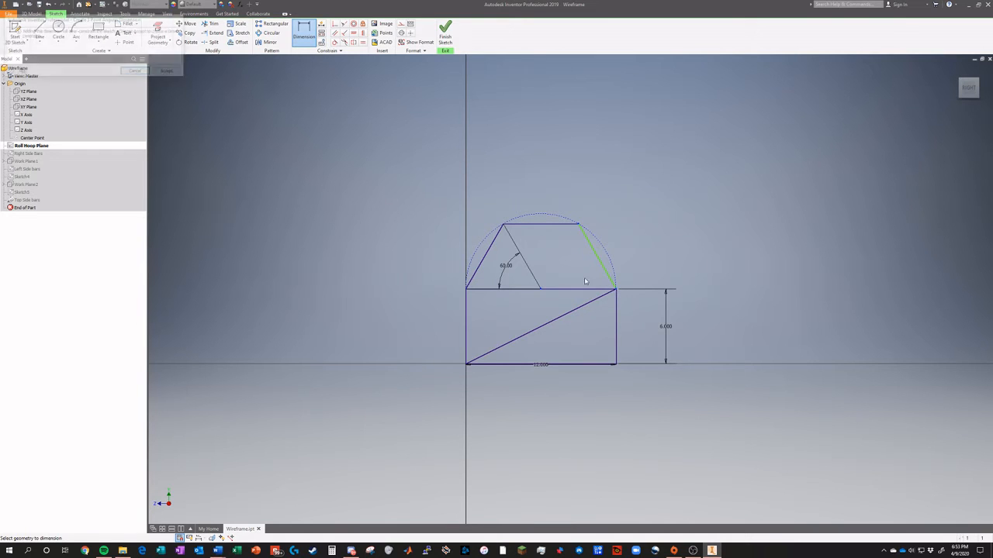
{"action": "left_click", "coordinate": [148, 72]}
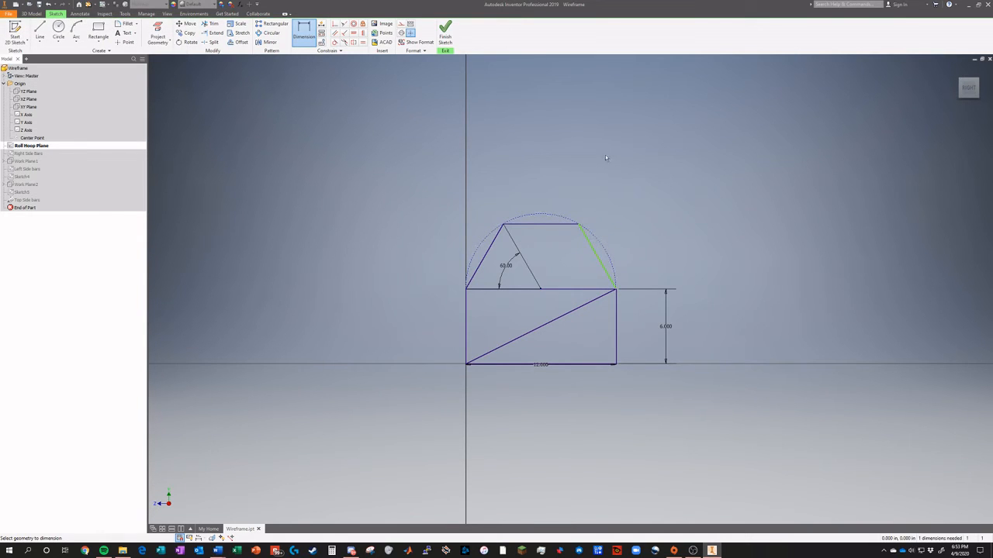
{"action": "key", "text": "Escape"}
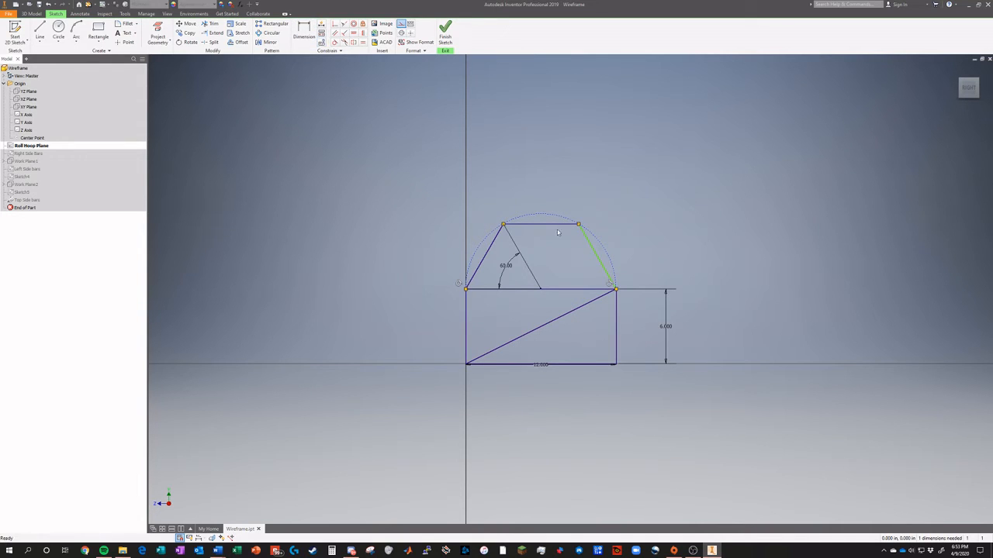
Step: Examine the right slanted line's remaining degrees of freedom and test whether it can still move
{"action": "left_click", "coordinate": [594, 252]}
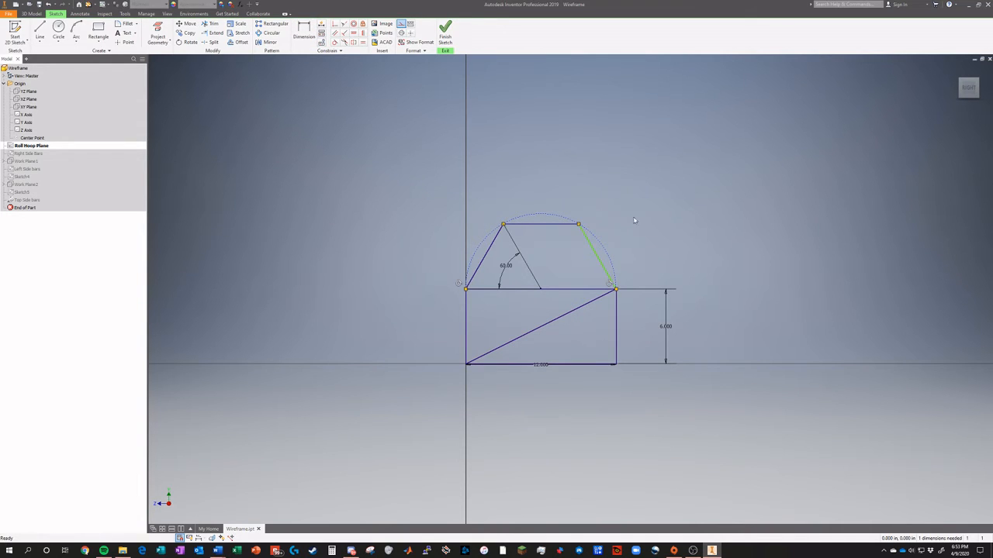
{"action": "right_click", "coordinate": [600, 254]}
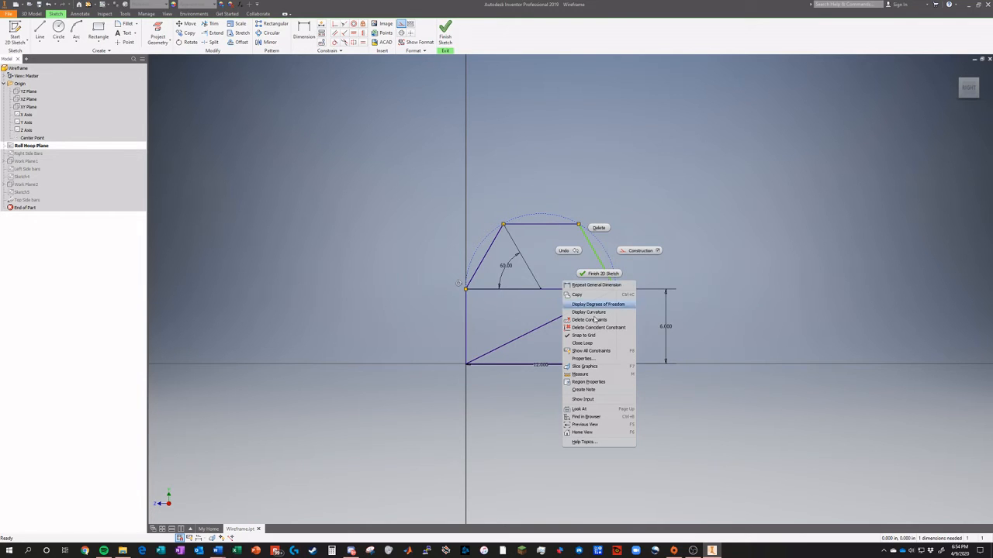
{"action": "left_click", "coordinate": [600, 250]}
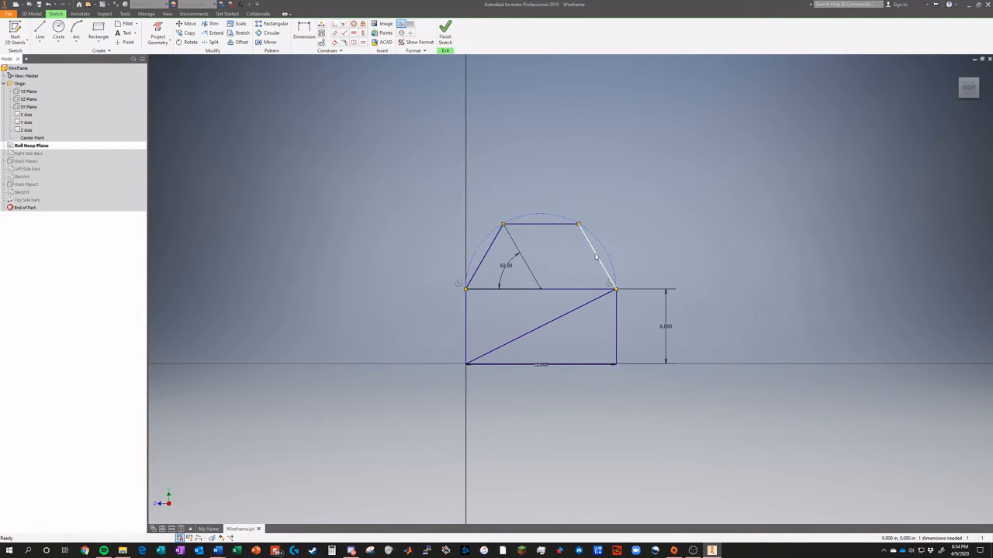
{"action": "right_click", "coordinate": [596, 257]}
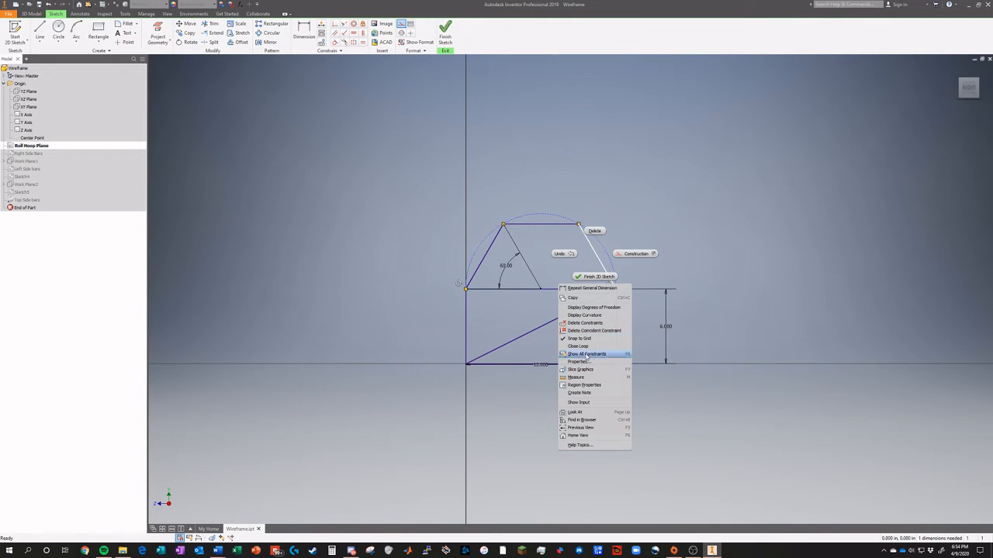
{"action": "left_click", "coordinate": [599, 308]}
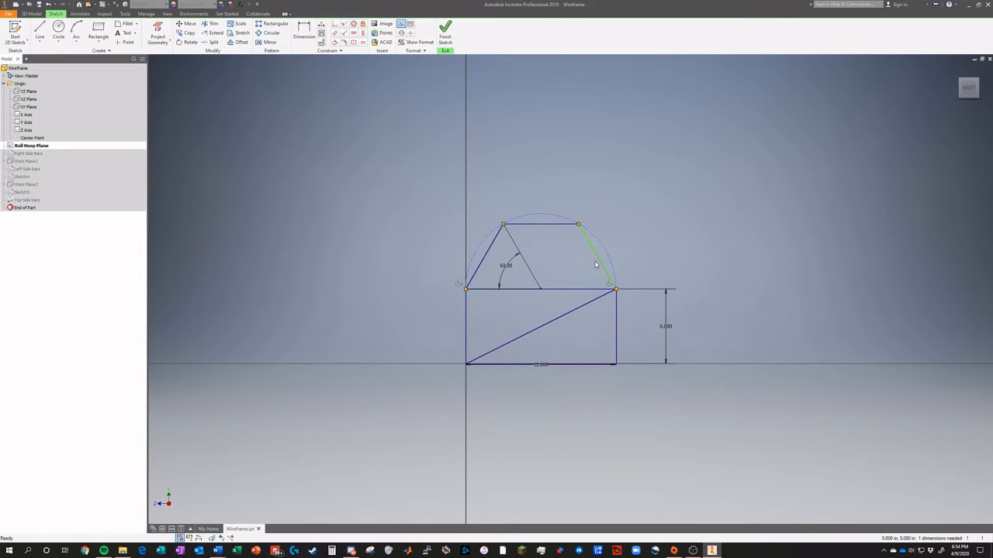
{"action": "right_click", "coordinate": [596, 265]}
{"action": "left_click", "coordinate": [594, 313]}
{"action": "left_click", "coordinate": [583, 235]}
{"action": "left_click_drag", "start_coordinate": [591, 249], "coordinate": [578, 265]}
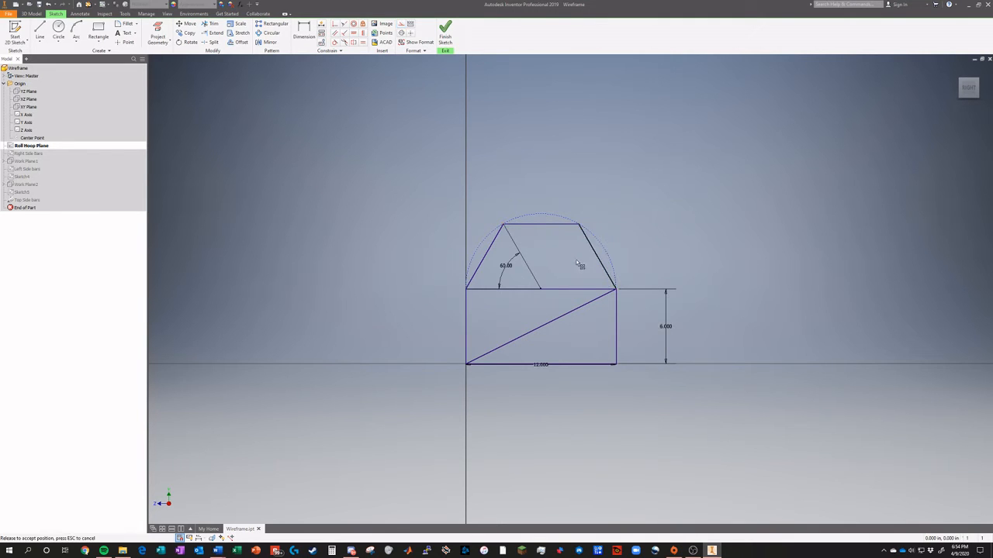
{"action": "left_click_drag", "start_coordinate": [646, 272], "coordinate": [598, 146]}
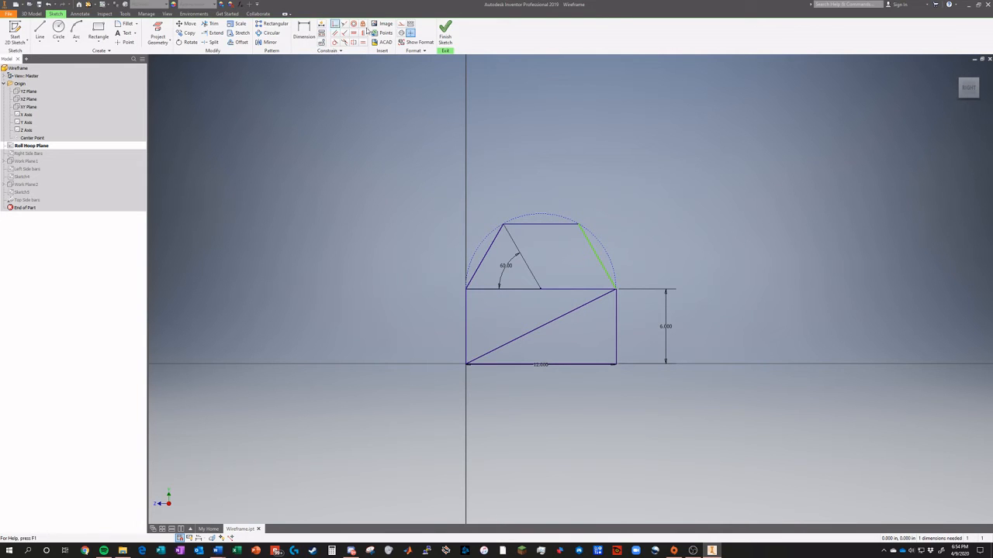
Step: Dimension the right slanted line's length at 6 in
{"action": "left_click", "coordinate": [311, 34]}
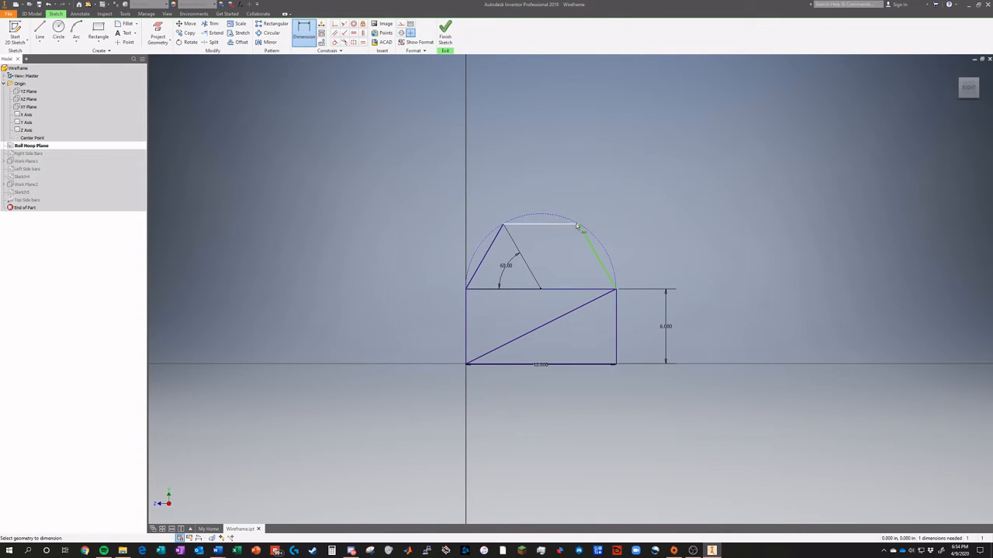
{"action": "left_click", "coordinate": [599, 274]}
{"action": "left_click", "coordinate": [594, 279]}
{"action": "key", "text": "Return"}
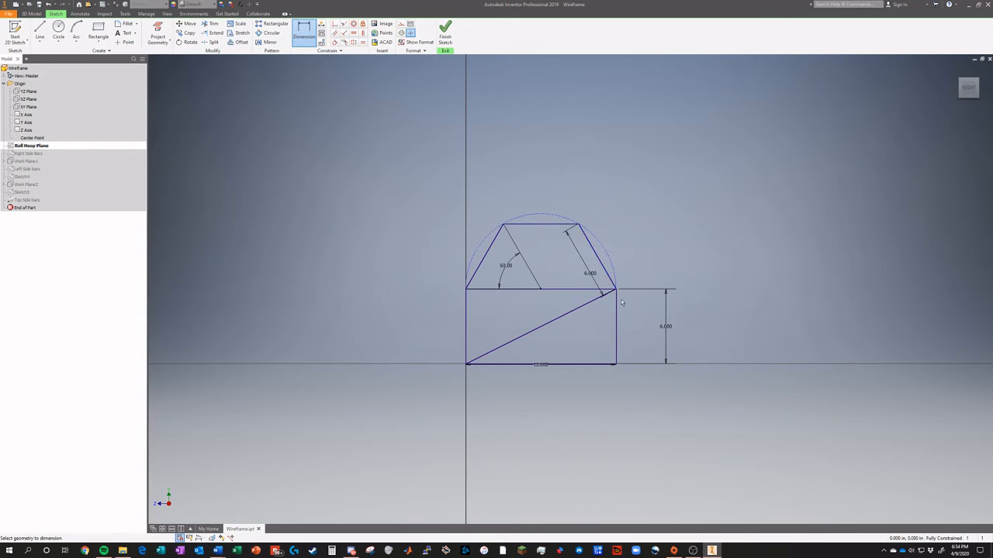
Step: Finish the roll hoop sketch, and convert the front hoop sketch's arc to construction geometry
{"action": "left_click", "coordinate": [446, 31]}
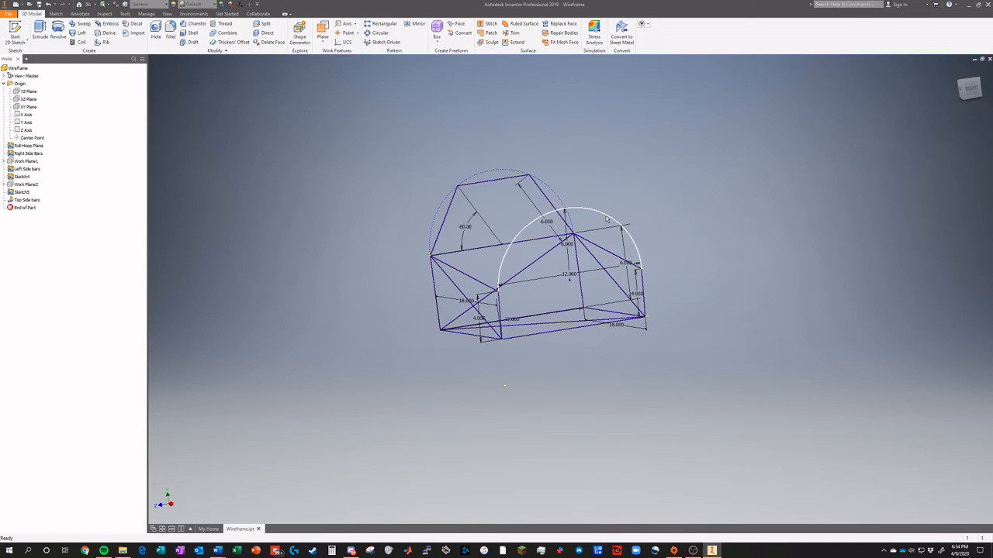
{"action": "double_click", "coordinate": [24, 193]}
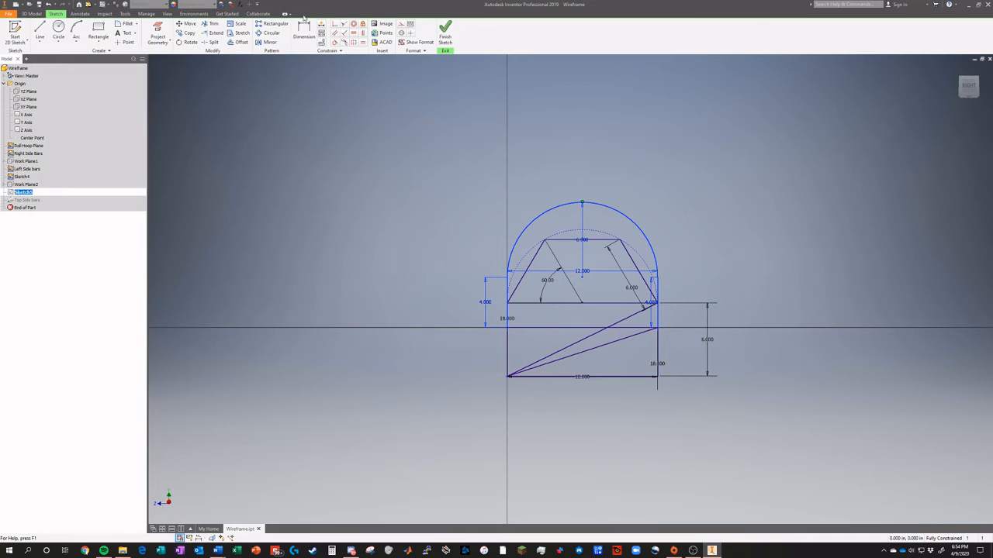
{"action": "right_click", "coordinate": [552, 210]}
{"action": "left_click", "coordinate": [587, 205]}
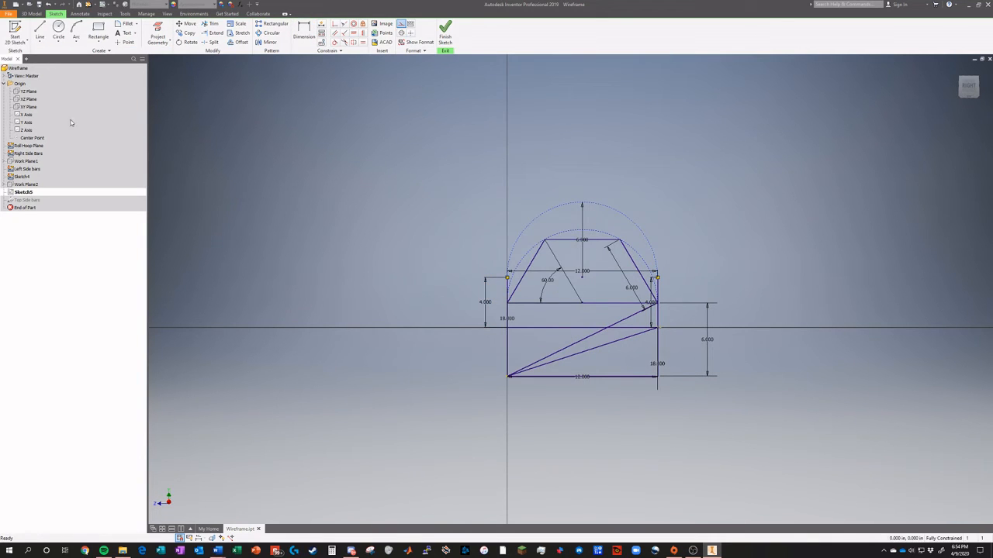
Step: Draw two slanted lines from the front hoop arc's ends up to the construction arc, and join their upper points with a horizontal line
{"action": "left_click", "coordinate": [38, 29]}
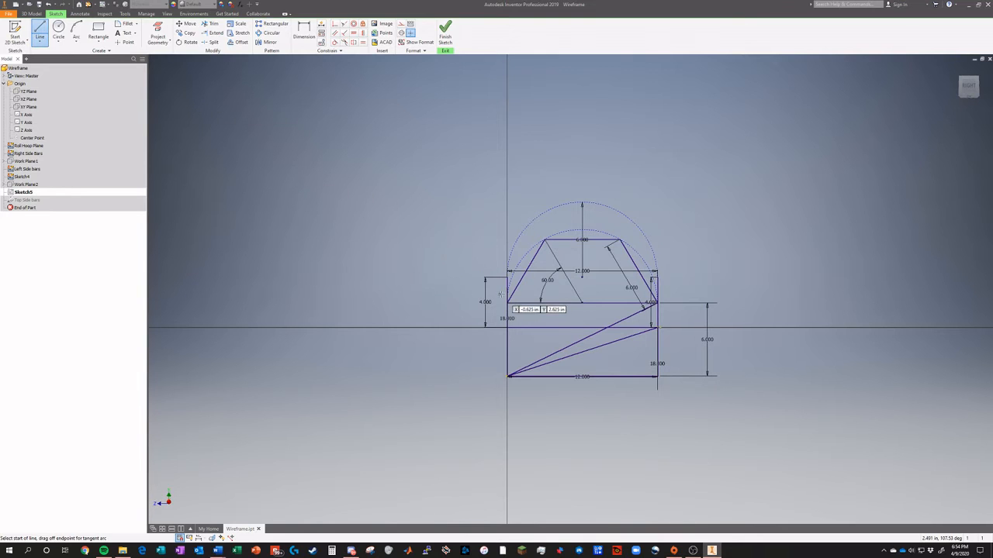
{"action": "mouse_move", "coordinate": [508, 277]}
{"action": "left_mouse_down"}
{"action": "mouse_move", "coordinate": [504, 218]}
{"action": "mouse_move", "coordinate": [609, 208]}
{"action": "left_mouse_up"}
{"action": "left_click", "coordinate": [609, 207]}
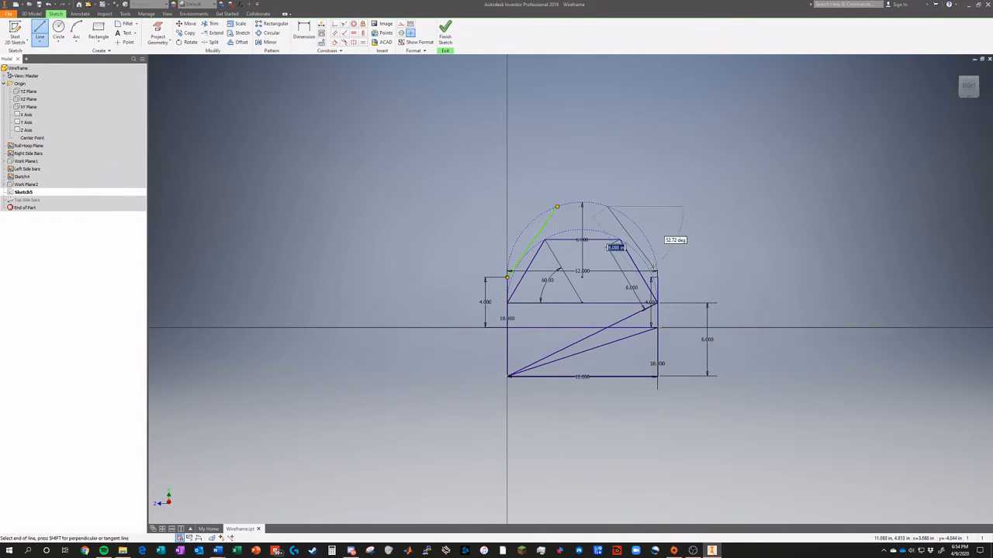
{"action": "left_click", "coordinate": [657, 278]}
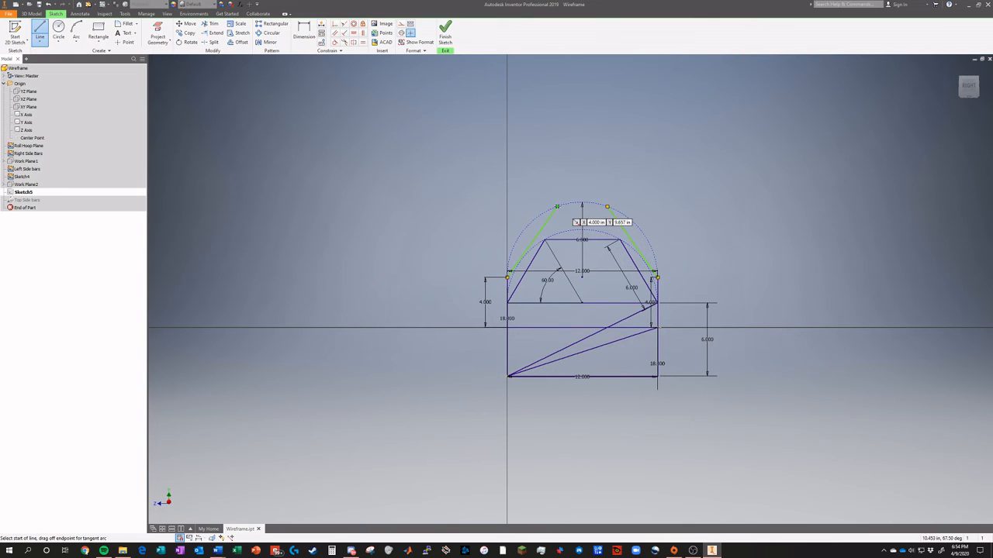
{"action": "left_click", "coordinate": [557, 208]}
{"action": "left_click", "coordinate": [607, 207]}
Step: Dimension the angle at the front hoop arc's centre between its left end and the upper left vertex at 60 degrees
{"action": "key", "text": "d"}
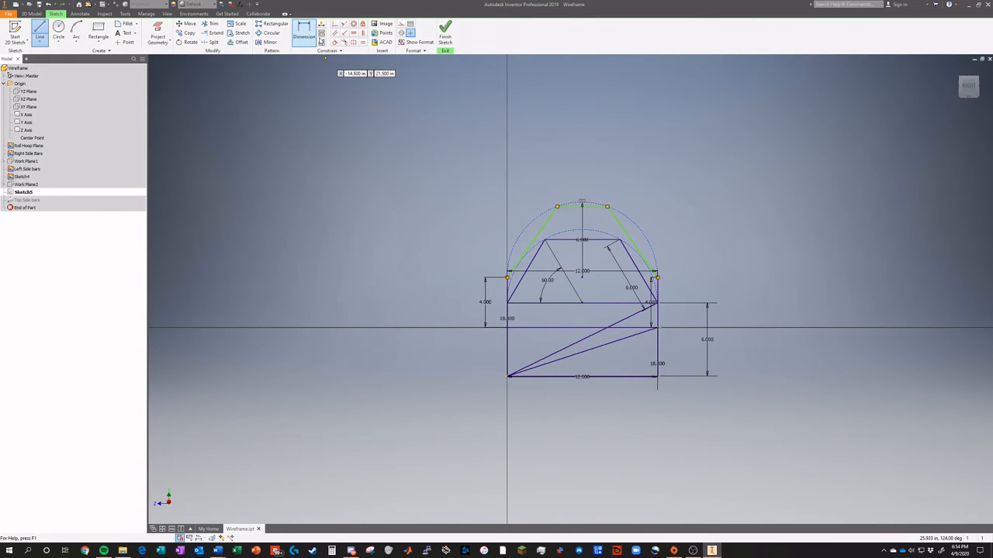
{"action": "left_click", "coordinate": [558, 207]}
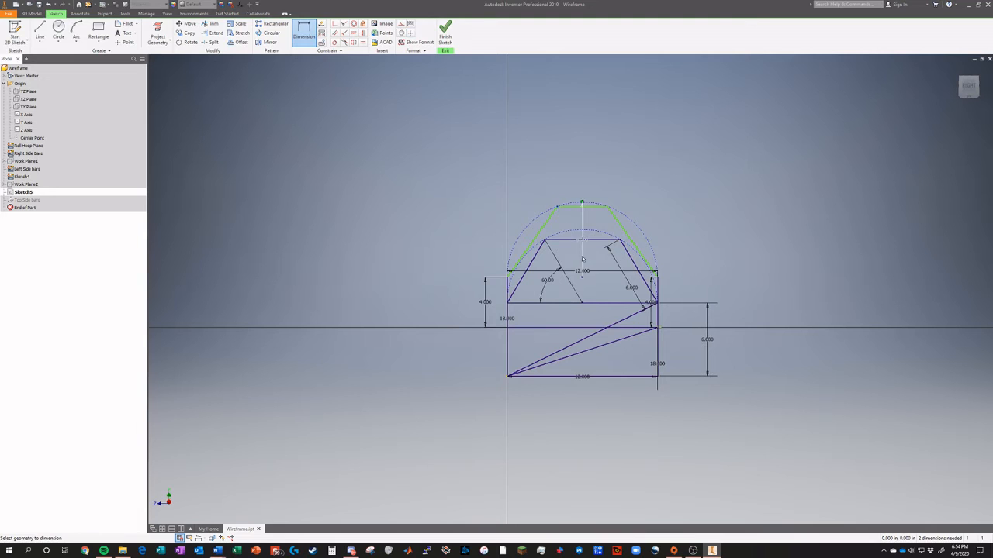
{"action": "left_click", "coordinate": [583, 278]}
{"action": "key", "text": "Escape"}
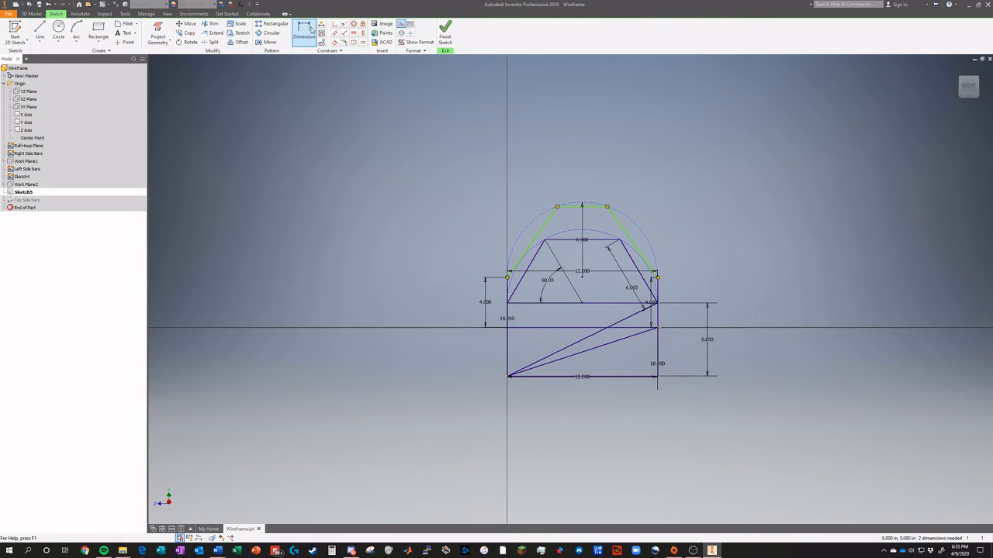
{"action": "key", "text": "d"}
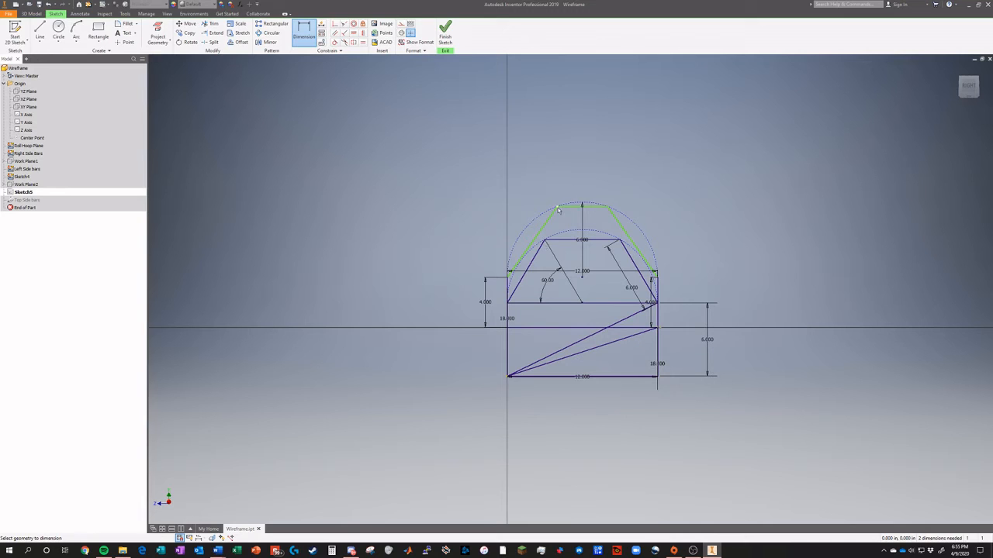
{"action": "left_click", "coordinate": [582, 278]}
{"action": "left_click", "coordinate": [508, 278]}
{"action": "left_click", "coordinate": [545, 245]}
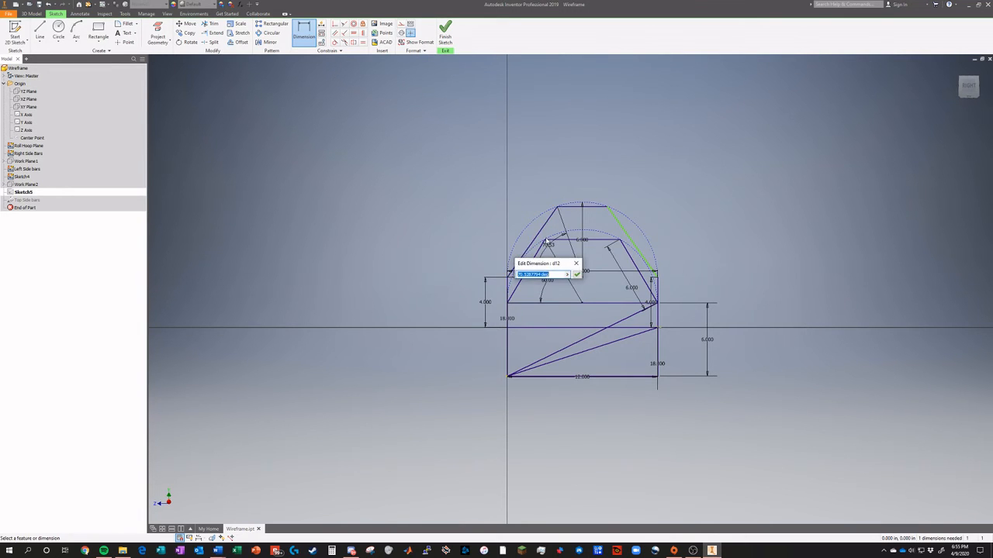
{"action": "key", "text": "Return"}
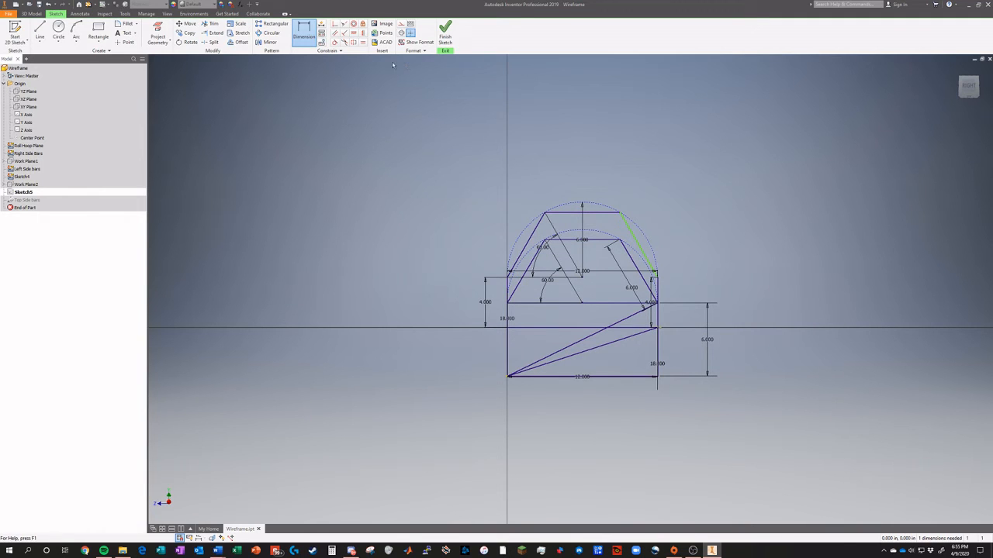
Step: Dimension the vertical height of the front hoop's right slanted line and finish the sketch
{"action": "left_click", "coordinate": [642, 248]}
{"action": "left_click", "coordinate": [666, 225]}
{"action": "key", "text": "Return"}
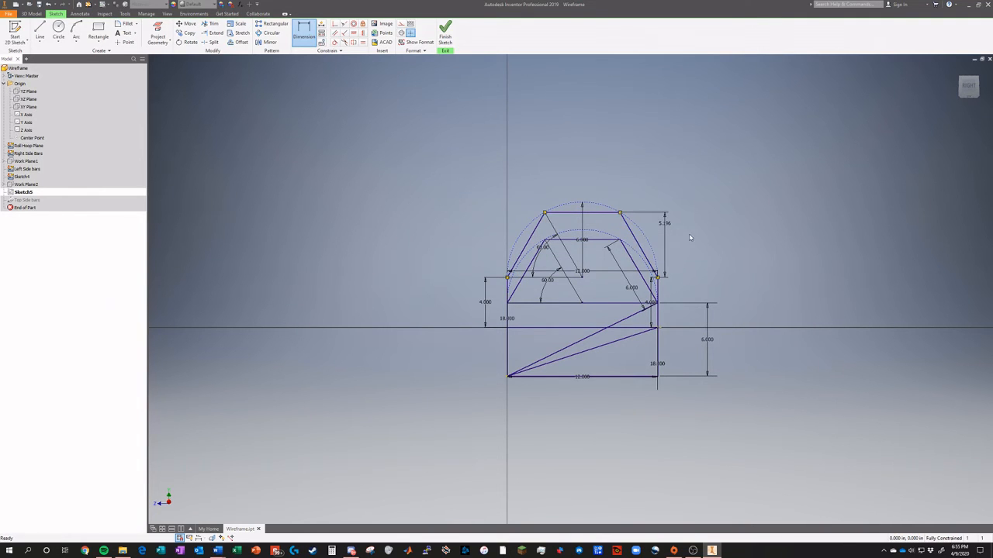
{"action": "key", "text": "Escape"}
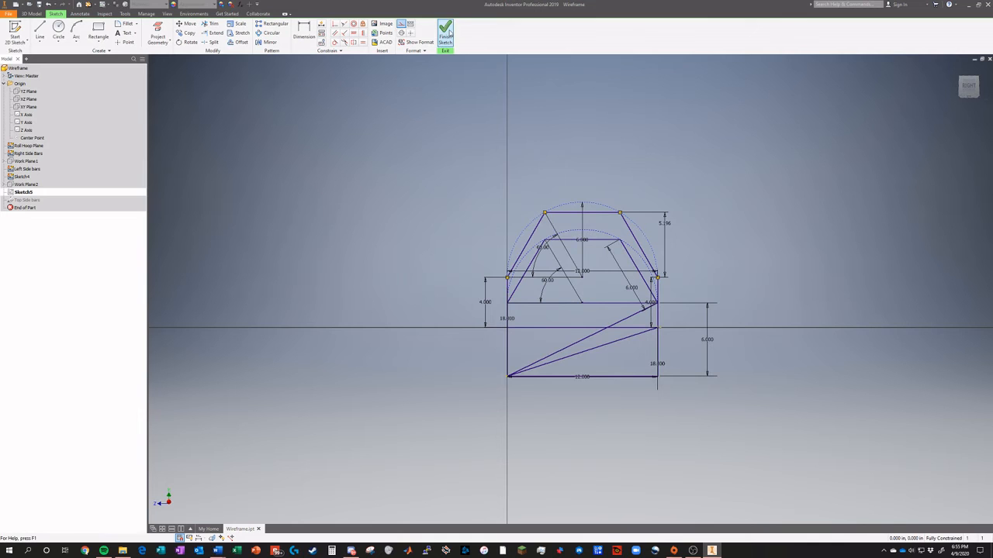
{"action": "left_click", "coordinate": [445, 33]}
Step: Examine the complete wireframe with its straight-segment hoops from several sides
{"action": "left_click_drag", "start_coordinate": [969, 86], "coordinate": [911, 91]}
{"action": "mouse_move", "coordinate": [621, 270]}
{"action": "middle_mouse_down", "text": "shift"}
{"action": "mouse_move", "coordinate": [426, 272]}
{"action": "mouse_move", "coordinate": [380, 286]}
{"action": "middle_mouse_up", "text": "shift"}
{"action": "middle_click_drag", "start_coordinate": [681, 366], "coordinate": [549, 391], "text": "shift"}
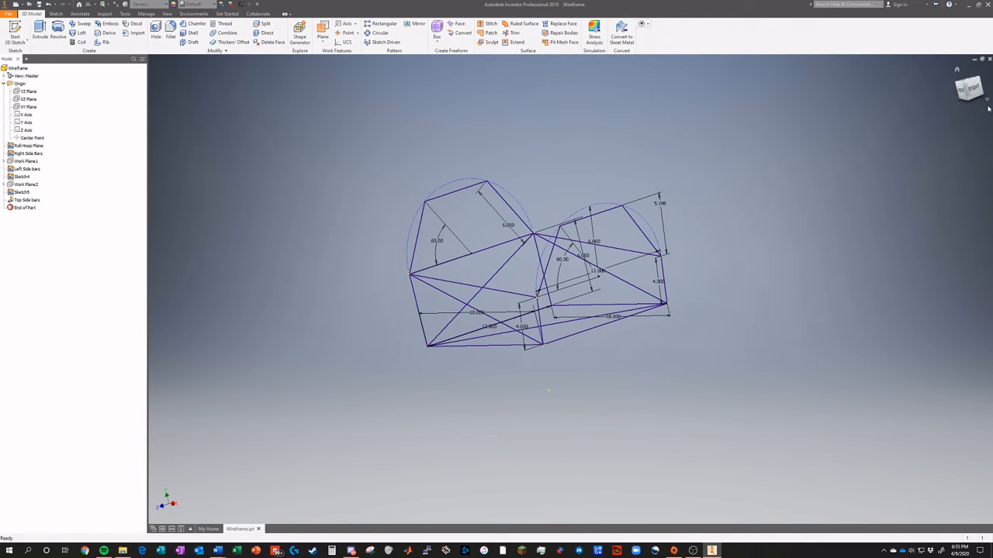
{"action": "mouse_move", "coordinate": [543, 372]}
{"action": "middle_mouse_down", "text": "shift"}
{"action": "mouse_move", "coordinate": [565, 369]}
{"action": "mouse_move", "coordinate": [598, 336]}
{"action": "mouse_move", "coordinate": [560, 332]}
{"action": "middle_mouse_up", "text": "shift"}
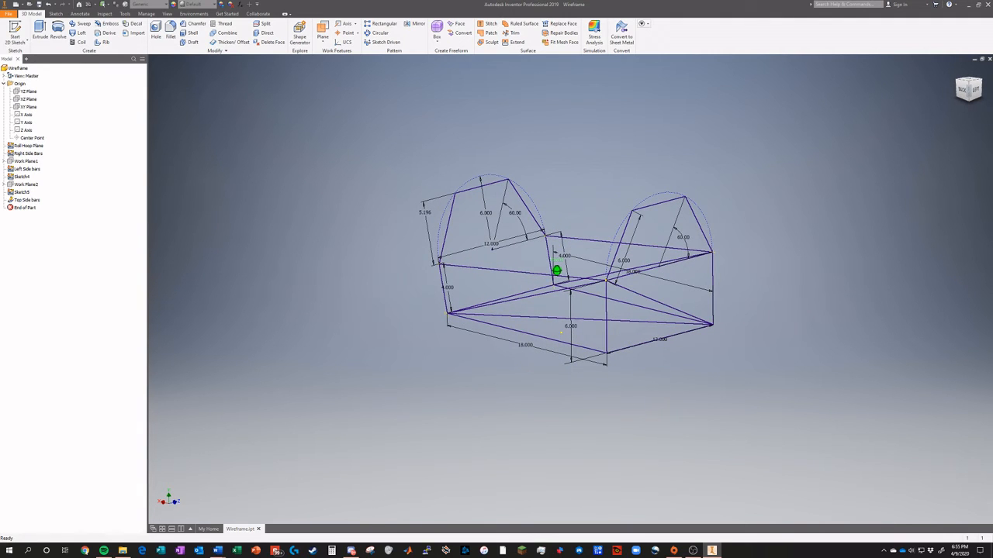
{"action": "mouse_move", "coordinate": [561, 332]}
{"action": "middle_mouse_down", "text": "shift"}
{"action": "mouse_move", "coordinate": [708, 328]}
{"action": "mouse_move", "coordinate": [883, 359]}
{"action": "mouse_move", "coordinate": [892, 349]}
{"action": "middle_mouse_up", "text": "shift"}
{"action": "middle_click_drag", "start_coordinate": [551, 320], "coordinate": [705, 333], "text": "shift"}
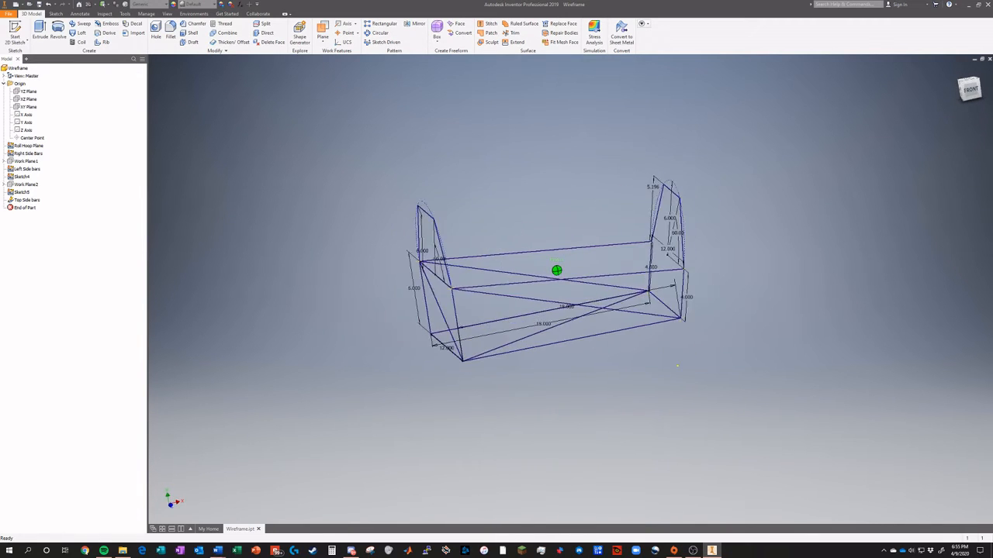
{"action": "mouse_move", "coordinate": [612, 354]}
{"action": "middle_mouse_down", "text": "shift"}
{"action": "mouse_move", "coordinate": [446, 389]}
{"action": "mouse_move", "coordinate": [478, 382]}
{"action": "mouse_move", "coordinate": [565, 407]}
{"action": "middle_mouse_up", "text": "shift"}
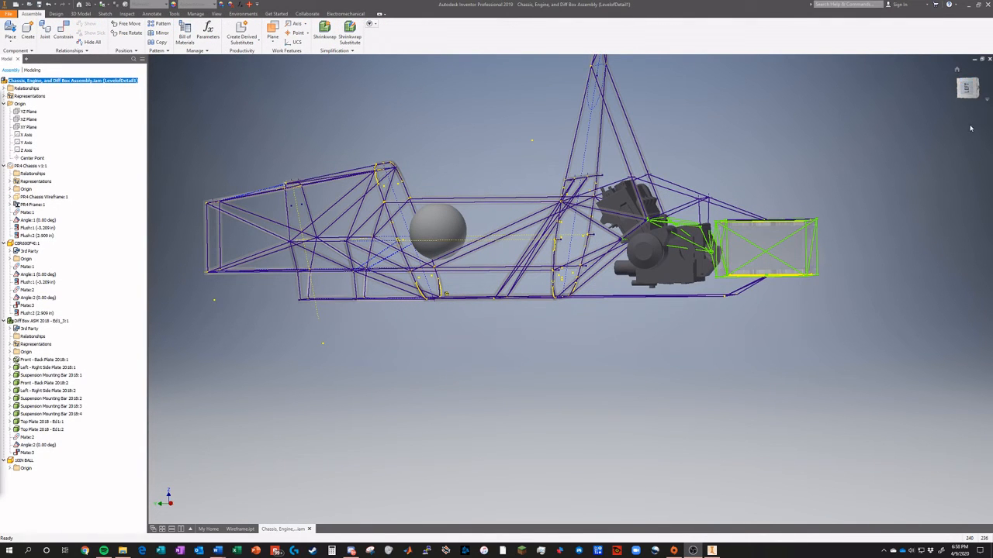
Step: Examine the chassis, engine and diff box assembly from the side and at an angle
{"action": "left_click_drag", "start_coordinate": [972, 87], "coordinate": [975, 89]}
{"action": "scroll", "coordinate": [879, 164], "scroll_direction": "down", "scroll_amount": 5}
{"action": "scroll", "coordinate": [843, 121], "scroll_direction": "up", "scroll_amount": 3}
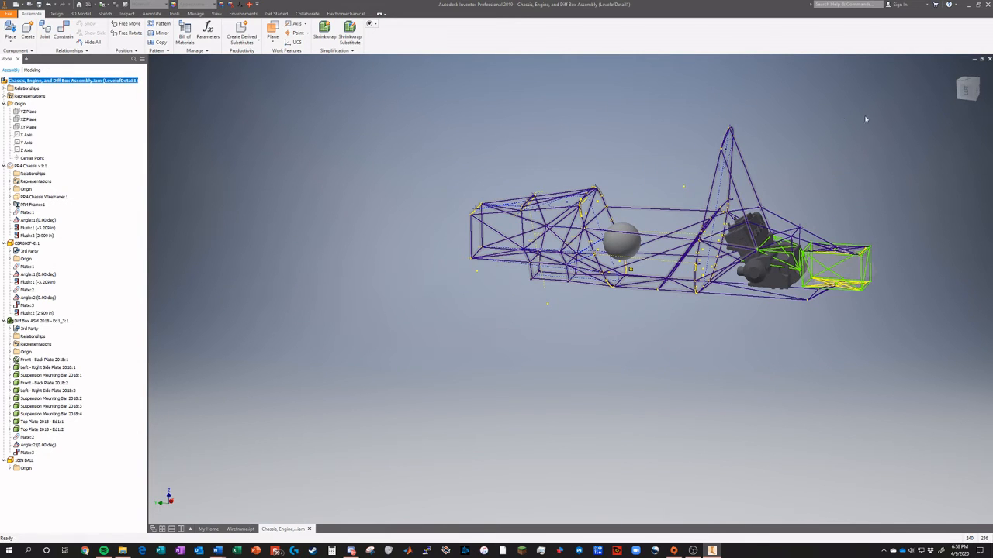
{"action": "scroll", "coordinate": [808, 184], "scroll_direction": "up", "scroll_amount": 3}
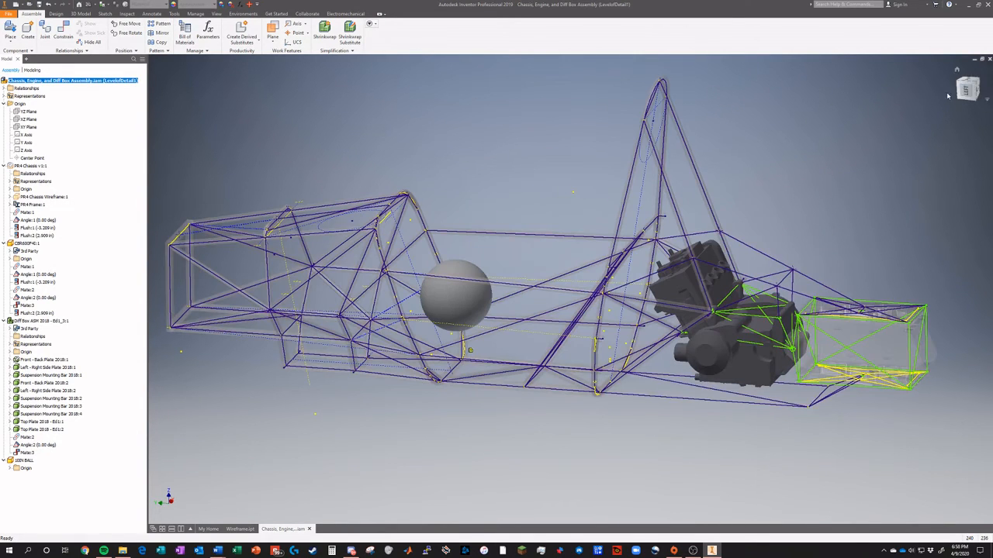
{"action": "left_click_drag", "start_coordinate": [970, 88], "coordinate": [916, 89]}
{"action": "middle_click_drag", "start_coordinate": [534, 253], "coordinate": [557, 265], "text": "shift"}
{"action": "left_click_drag", "start_coordinate": [971, 91], "coordinate": [982, 88]}
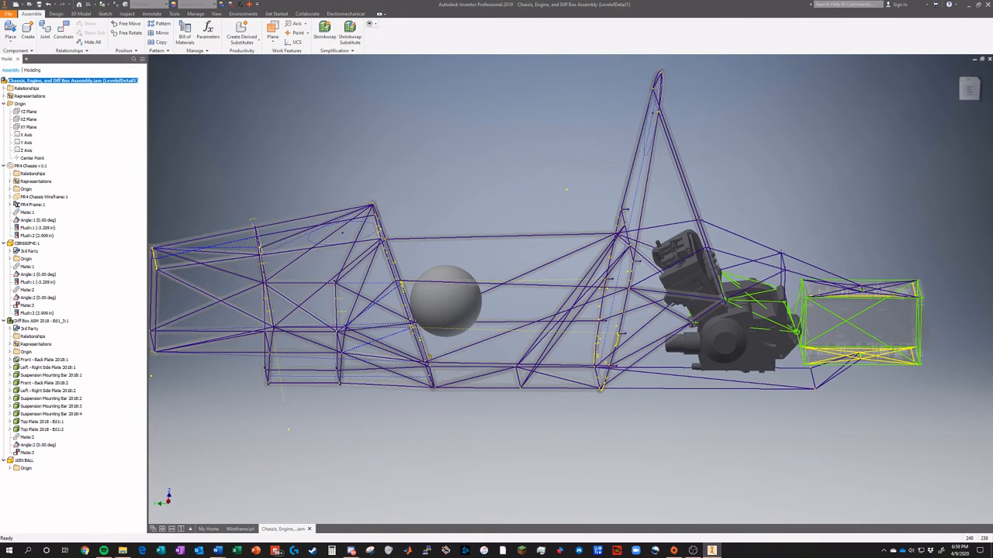
Step: Turn off transparency for the PR4 Chassis v1 assembly and hide its PR4 Chassis Wireframe part
{"action": "right_click", "coordinate": [29, 166]}
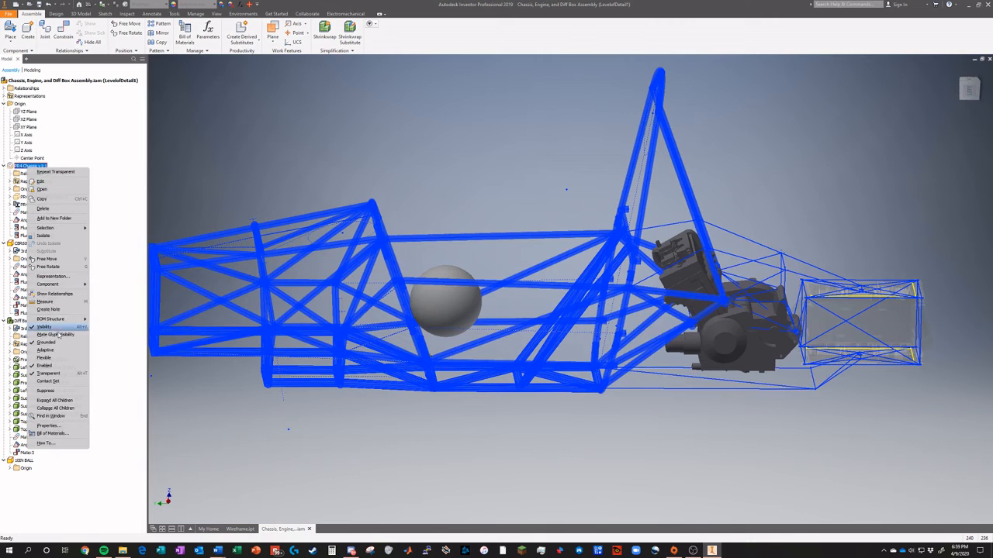
{"action": "left_click", "coordinate": [51, 373]}
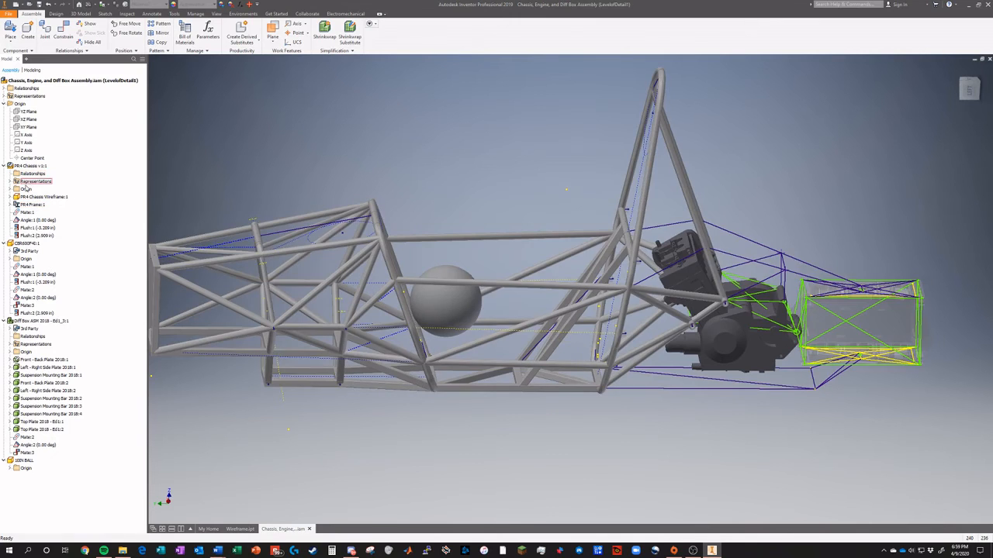
{"action": "left_click", "coordinate": [10, 206]}
{"action": "scroll", "coordinate": [30, 205], "scroll_direction": "up", "scroll_amount": 5}
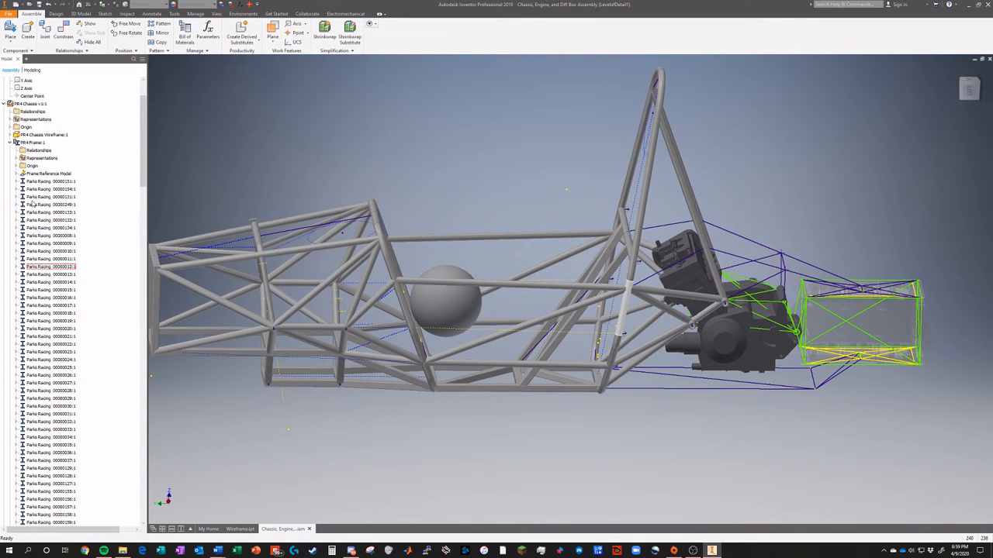
{"action": "right_click", "coordinate": [28, 183]}
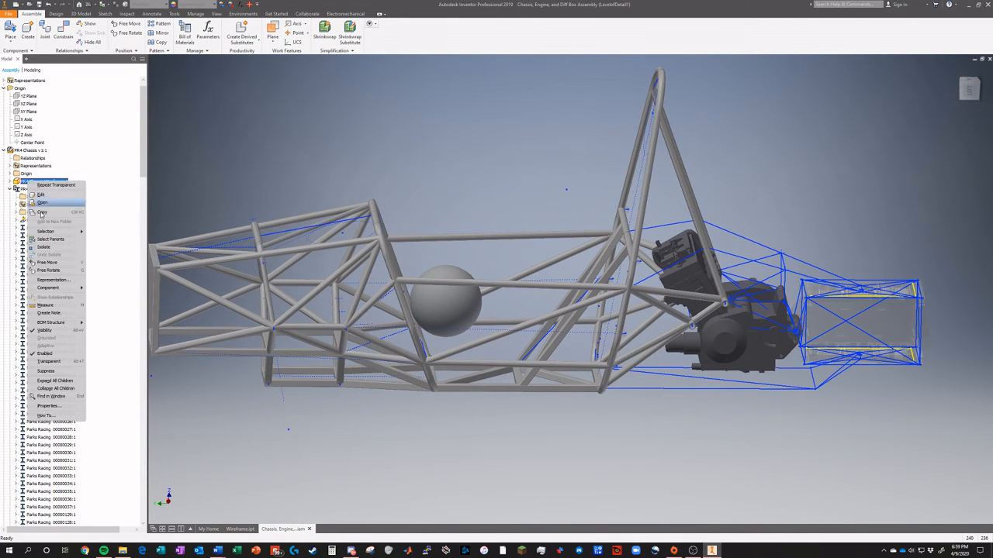
{"action": "left_click", "coordinate": [45, 331]}
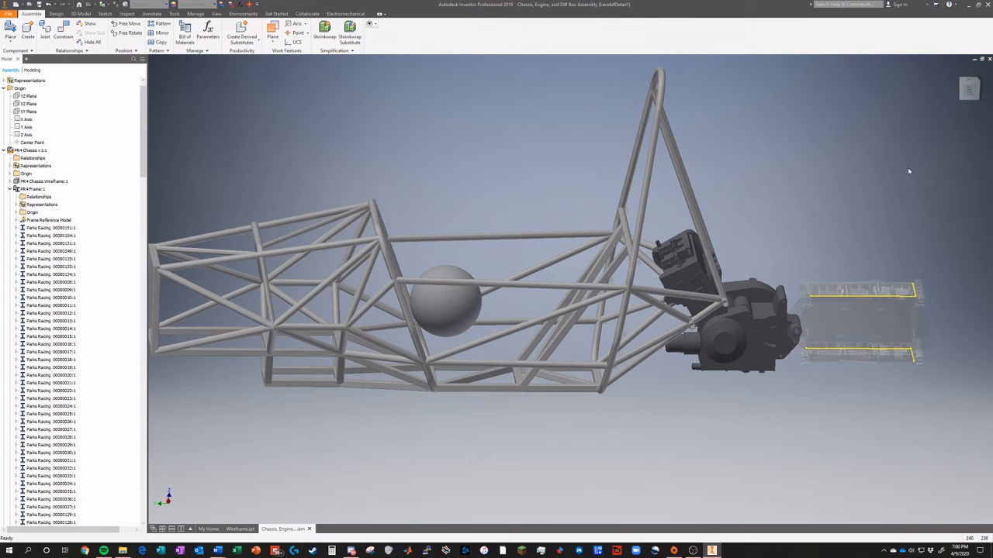
{"action": "mouse_move", "coordinate": [963, 94]}
{"action": "left_mouse_down"}
{"action": "mouse_move", "coordinate": [964, 186]}
{"action": "mouse_move", "coordinate": [965, 78]}
{"action": "mouse_move", "coordinate": [960, 95]}
{"action": "left_mouse_up"}
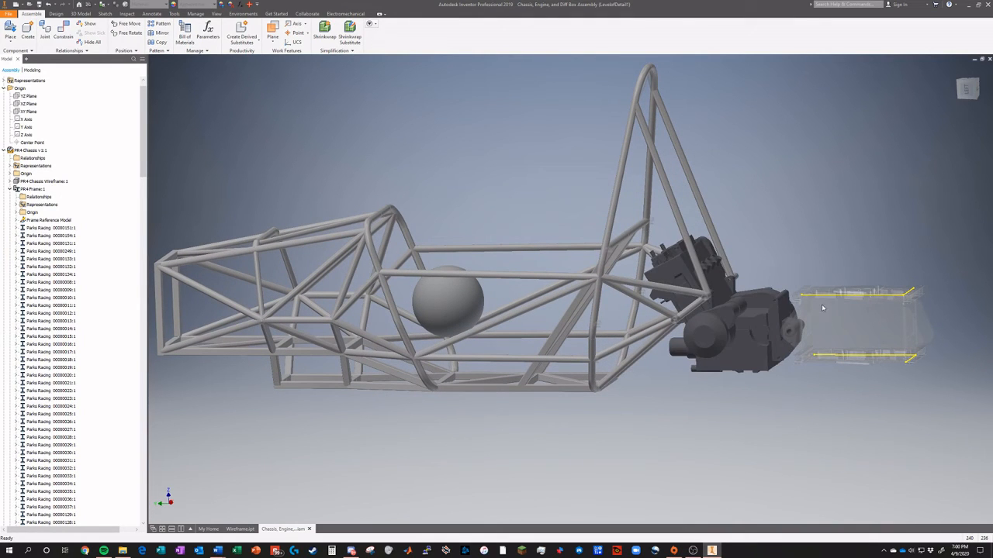
Step: Make the PR4 Frame transparent and show the PR4 Chassis Wireframe part again
{"action": "right_click", "coordinate": [39, 182]}
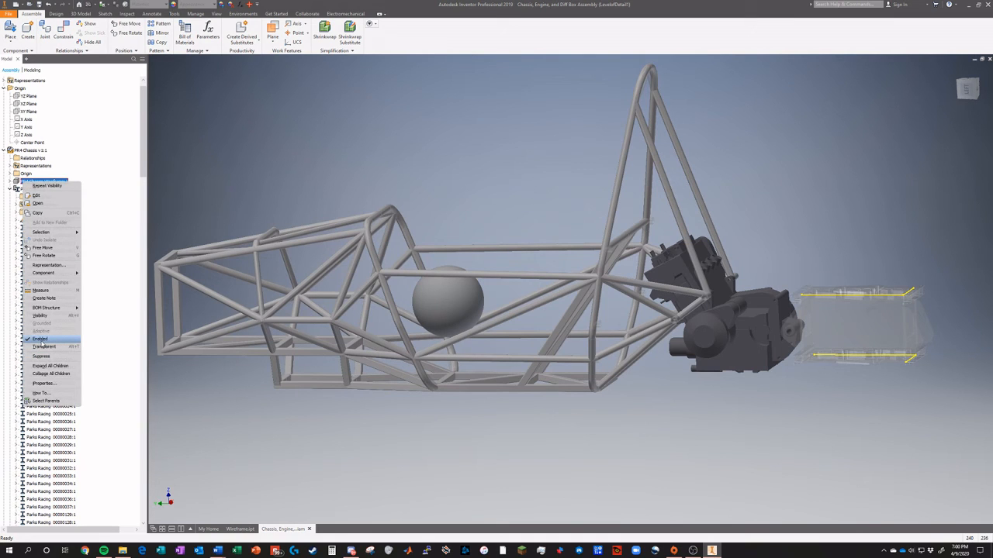
{"action": "left_click", "coordinate": [42, 342]}
{"action": "right_click", "coordinate": [26, 188]}
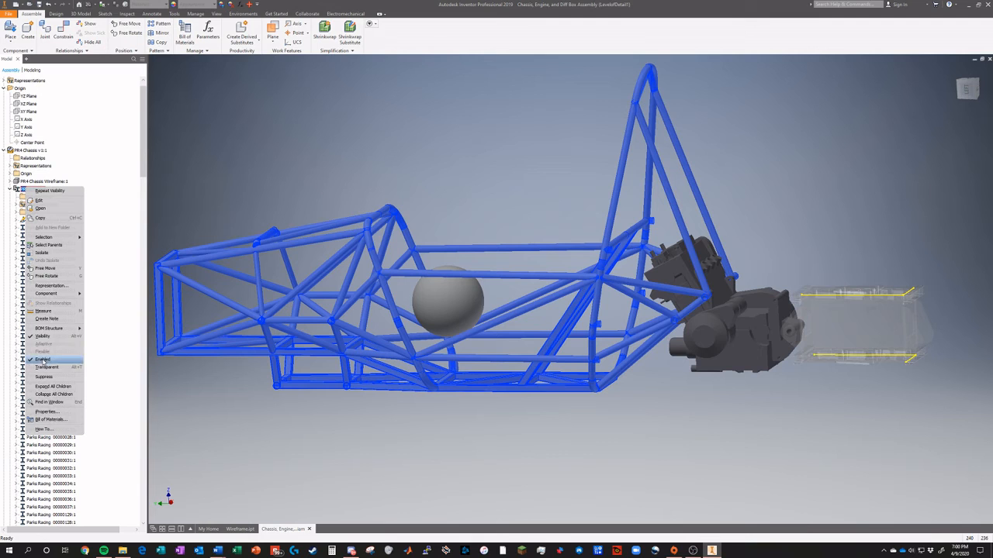
{"action": "left_click", "coordinate": [46, 367]}
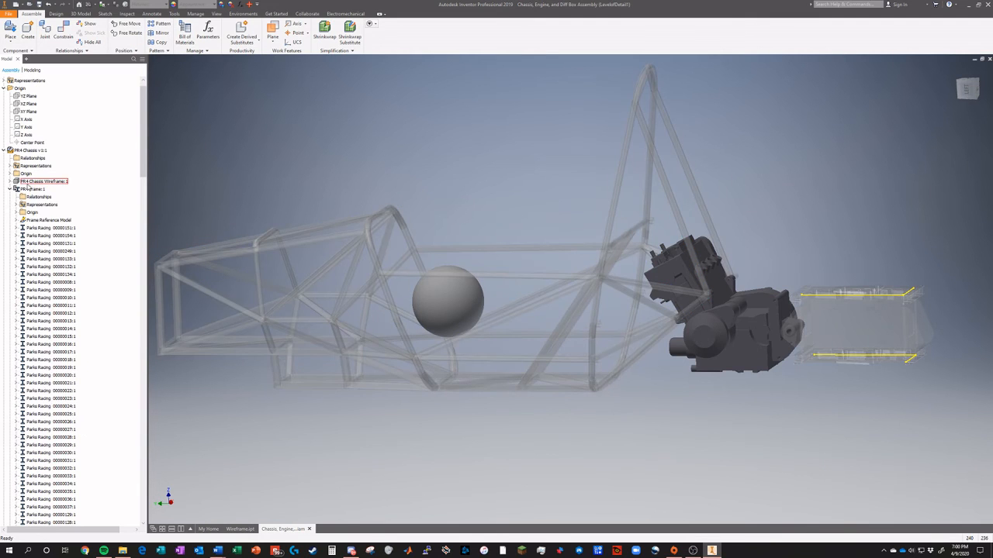
{"action": "right_click", "coordinate": [28, 183]}
{"action": "left_click", "coordinate": [49, 339]}
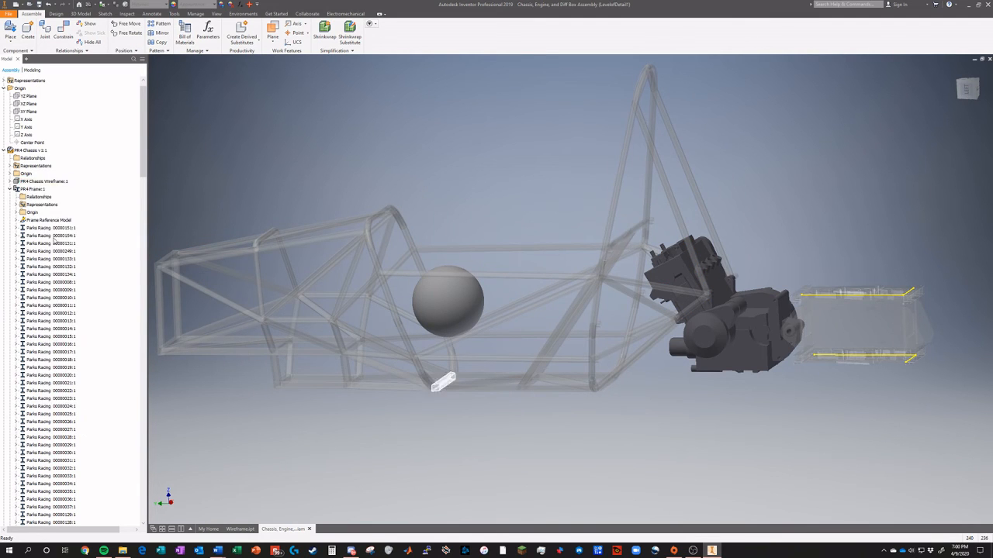
{"action": "right_click", "coordinate": [38, 182]}
{"action": "left_click", "coordinate": [61, 314]}
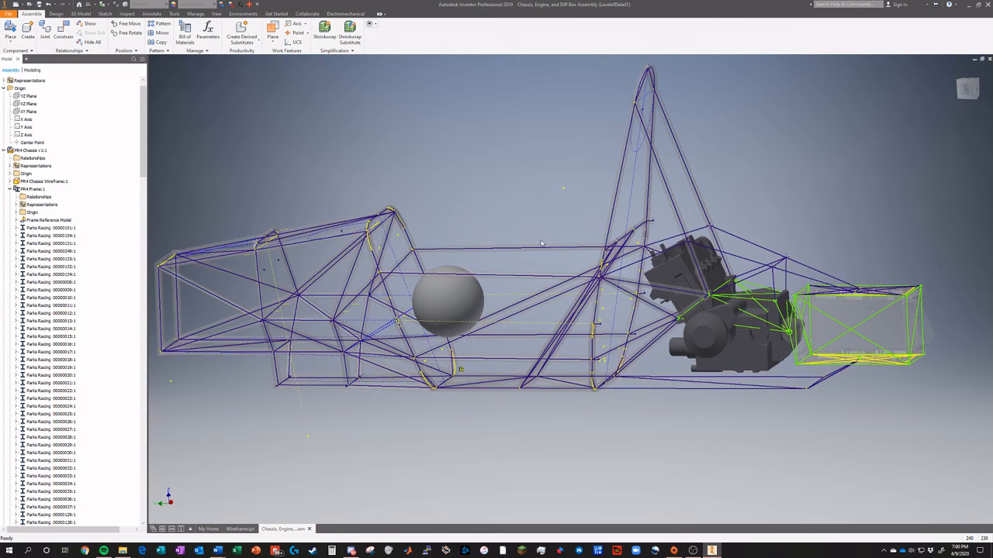
Step: Open the PR4 Chassis Wireframe part for editing in place within the assembly
{"action": "left_click", "coordinate": [968, 90]}
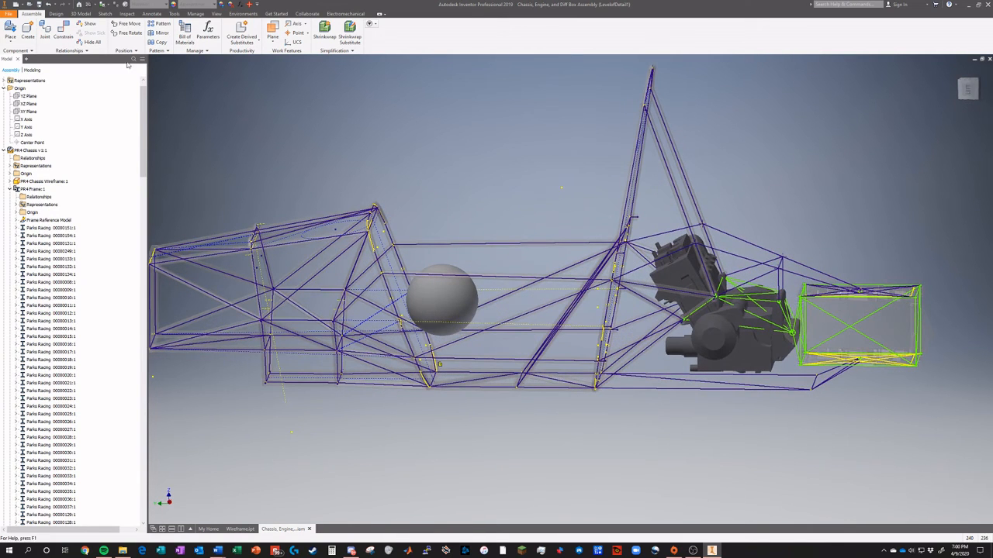
{"action": "double_click", "coordinate": [33, 183]}
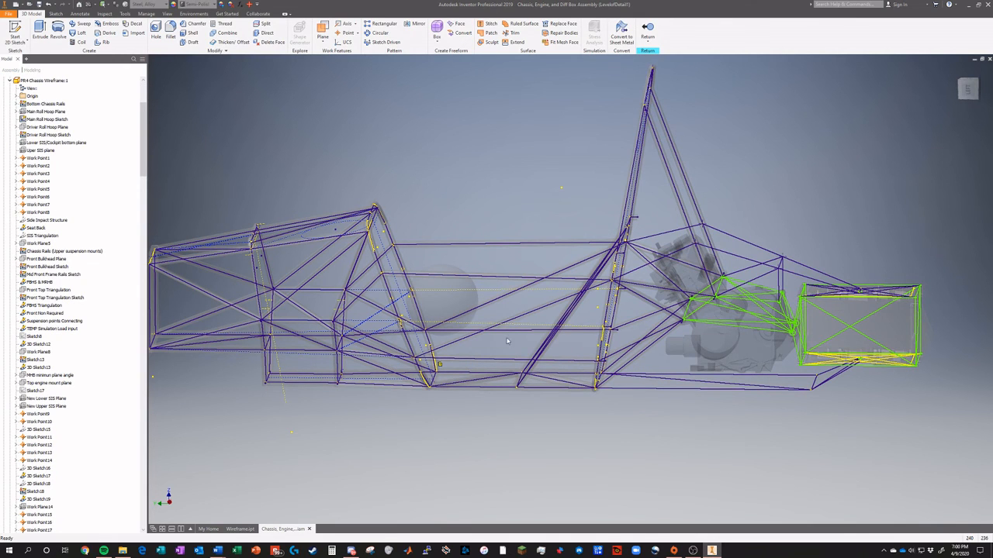
{"action": "scroll", "coordinate": [743, 295], "scroll_direction": "down", "scroll_amount": 2}
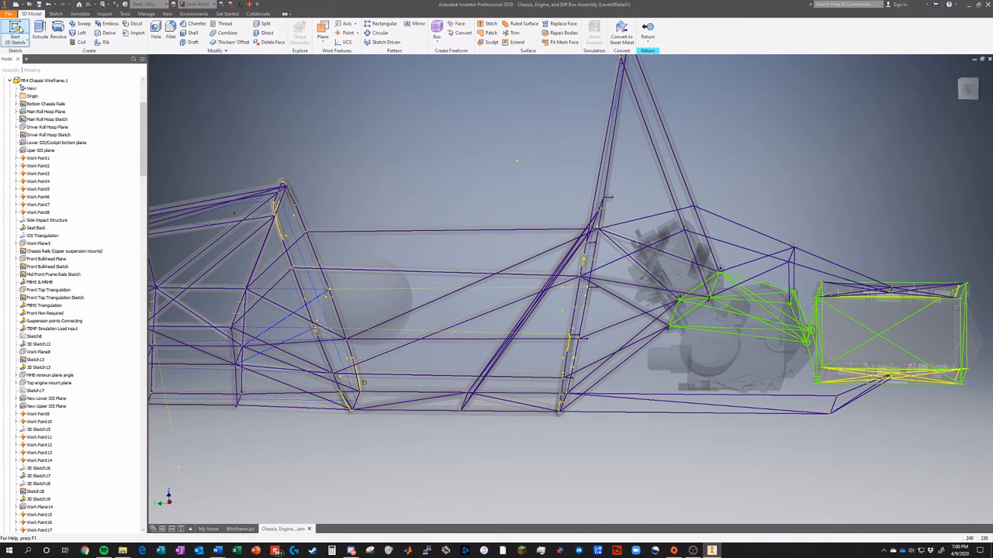
Step: Start a 3D sketch in the wireframe part, activate Include Geometry around the engine mounting points, and finish the sketch
{"action": "left_click", "coordinate": [14, 42]}
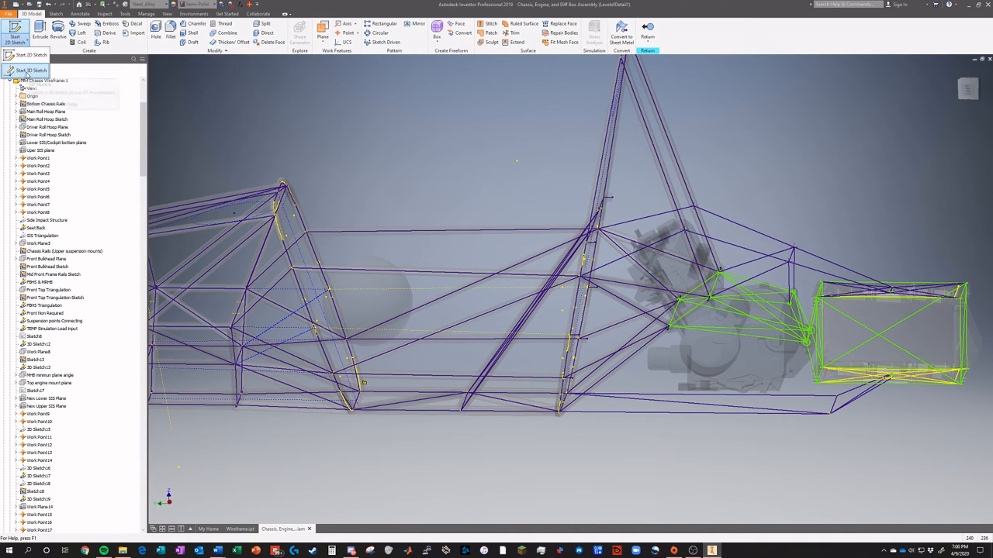
{"action": "left_click", "coordinate": [29, 70]}
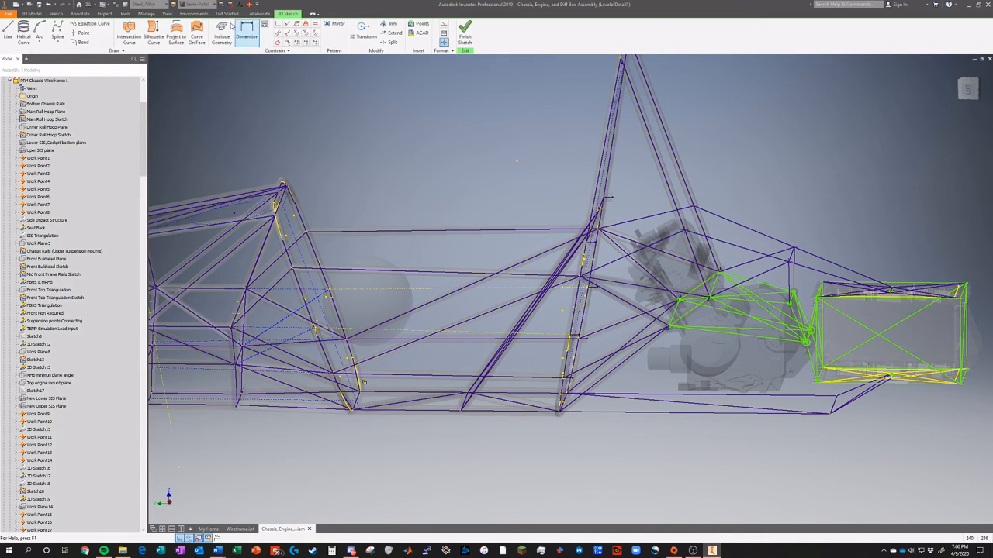
{"action": "left_click", "coordinate": [222, 35]}
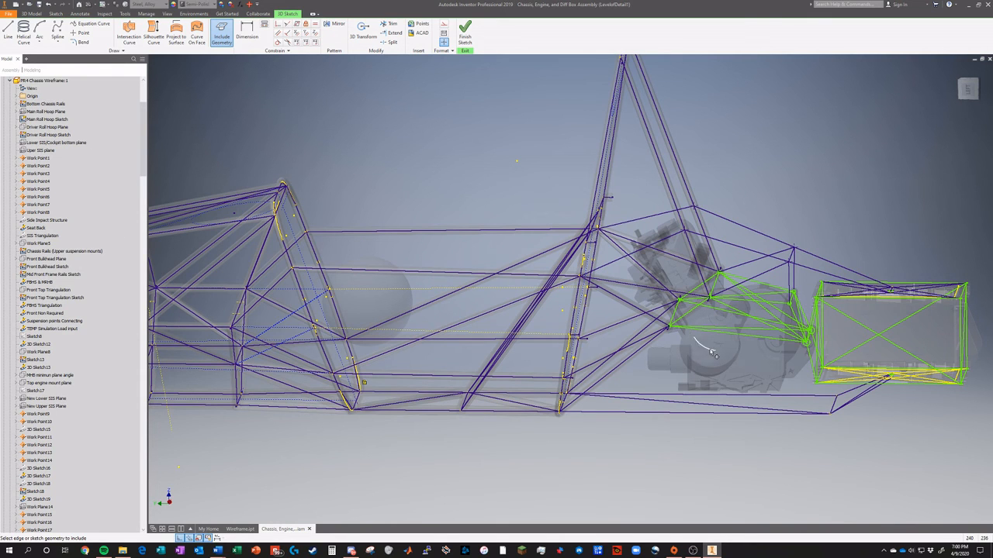
{"action": "scroll", "coordinate": [711, 301], "scroll_direction": "down", "scroll_amount": 6}
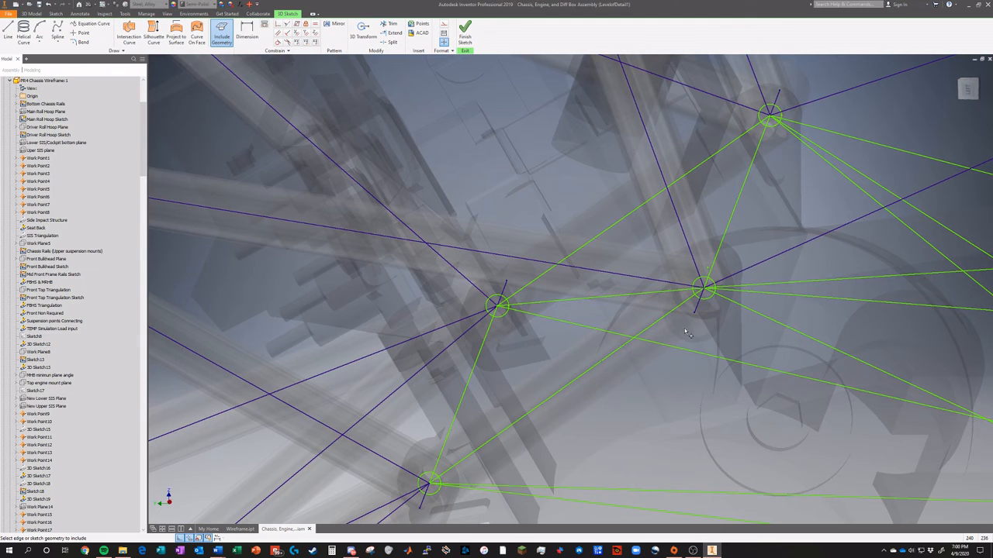
{"action": "scroll", "coordinate": [683, 333], "scroll_direction": "down", "scroll_amount": 3}
{"action": "scroll", "coordinate": [690, 335], "scroll_direction": "up", "scroll_amount": 5}
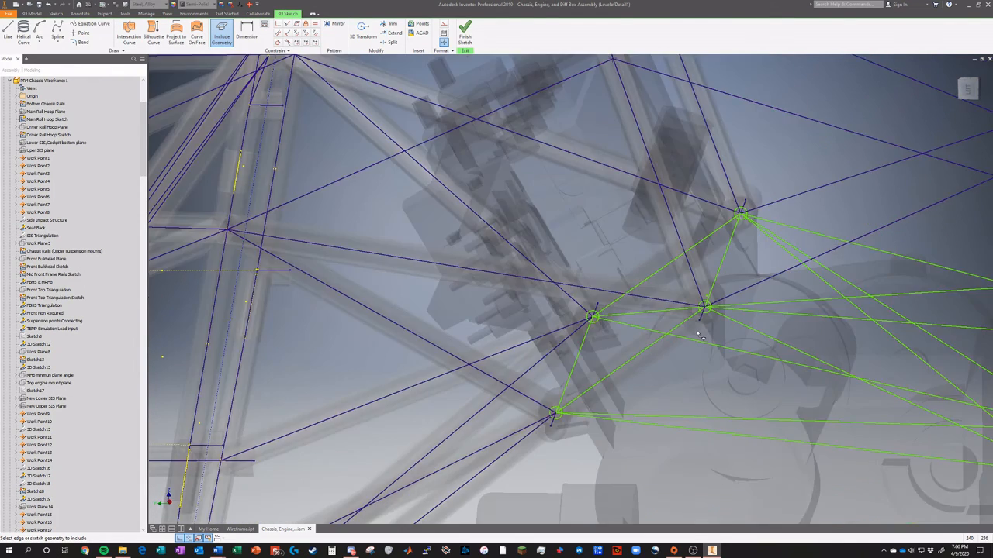
{"action": "scroll", "coordinate": [698, 335], "scroll_direction": "up", "scroll_amount": 5}
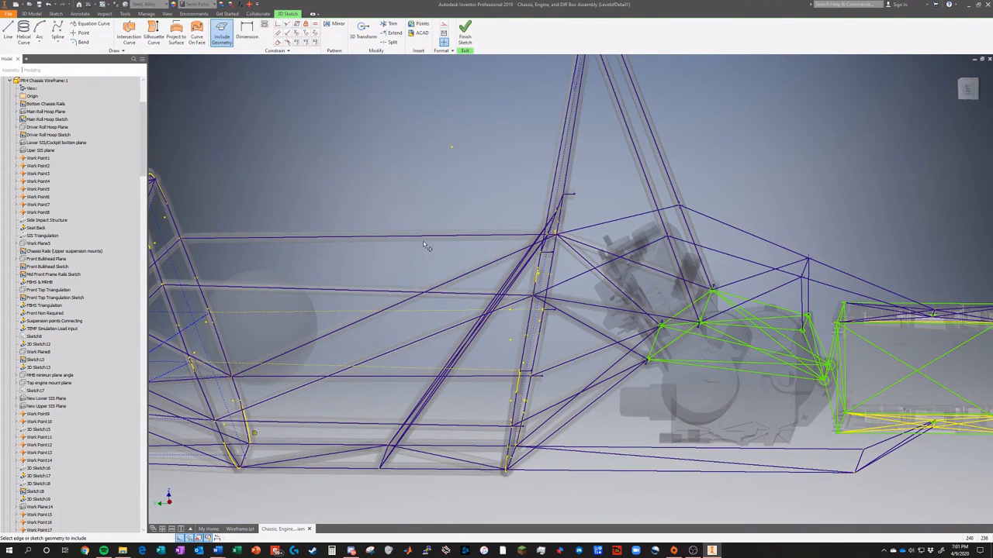
{"action": "left_click", "coordinate": [464, 32]}
{"action": "scroll", "coordinate": [730, 184], "scroll_direction": "down", "scroll_amount": 3}
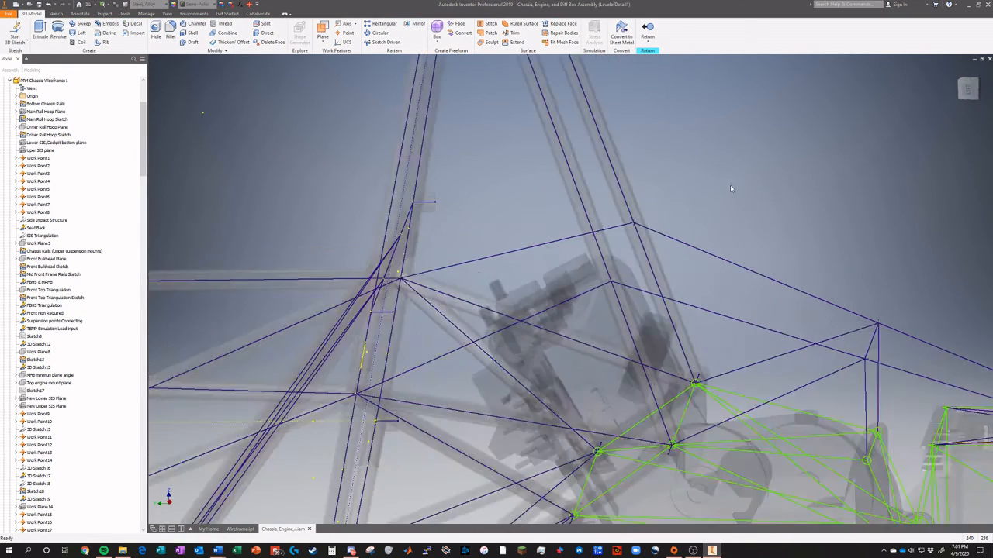
{"action": "scroll", "coordinate": [730, 217], "scroll_direction": "up", "scroll_amount": 5}
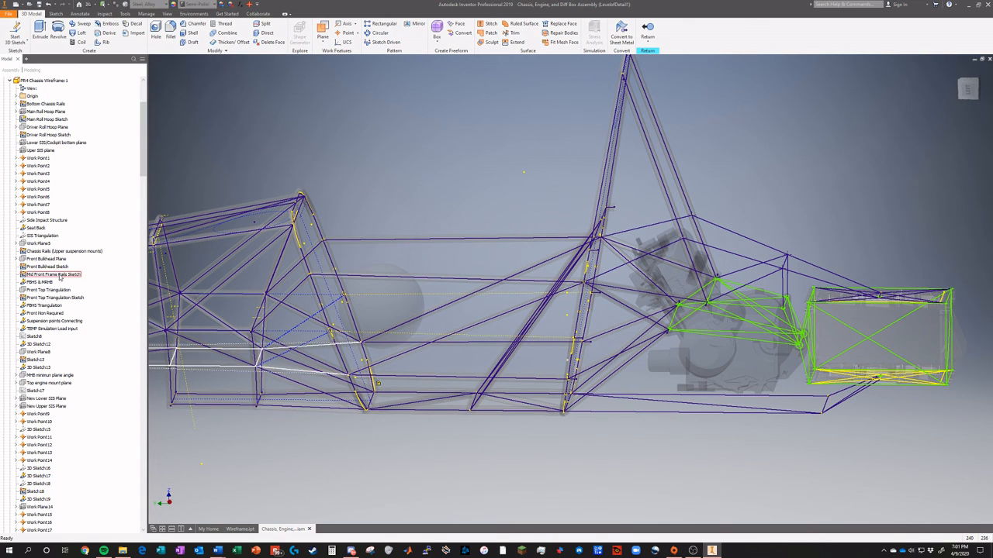
Step: Look through the wireframe part's sketches and work features and return to the top-level assembly
{"action": "scroll", "coordinate": [78, 312], "scroll_direction": "down", "scroll_amount": 10}
{"action": "scroll", "coordinate": [77, 312], "scroll_direction": "up", "scroll_amount": 1}
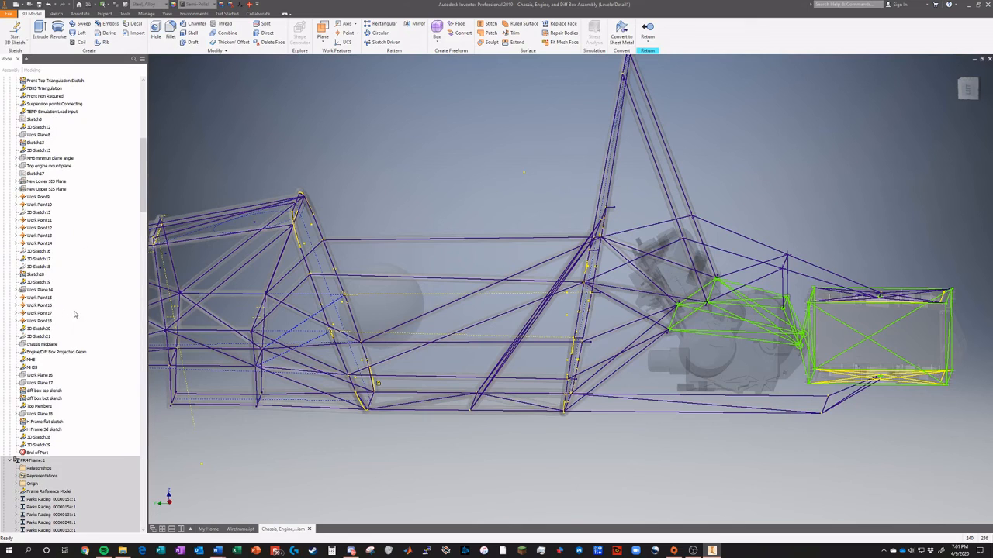
{"action": "left_click", "coordinate": [647, 32]}
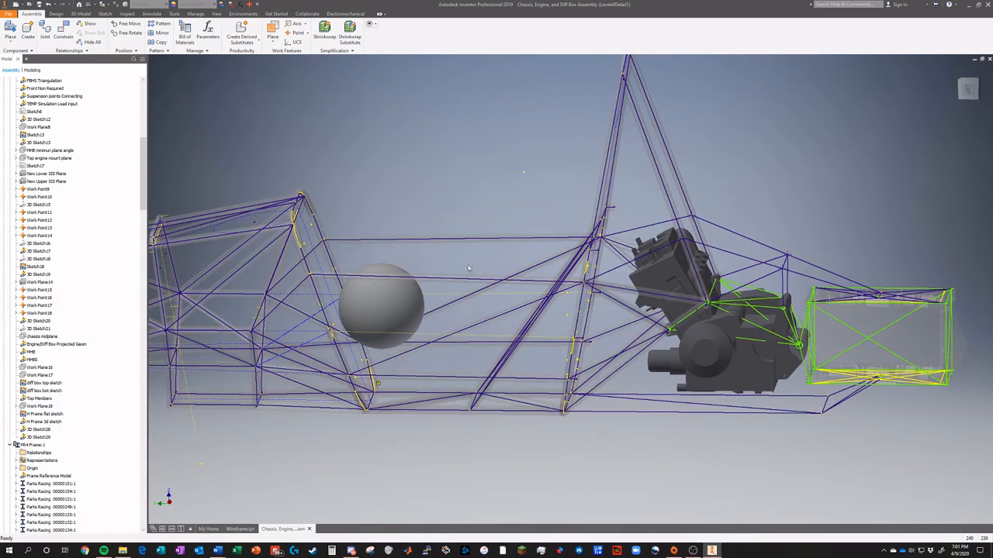
Step: Collapse the PR4 Frame contents in the model tree and open the PR4 Chassis Wireframe part in its own window
{"action": "scroll", "coordinate": [76, 218], "scroll_direction": "down", "scroll_amount": 5}
{"action": "scroll", "coordinate": [76, 218], "scroll_direction": "down", "scroll_amount": 5}
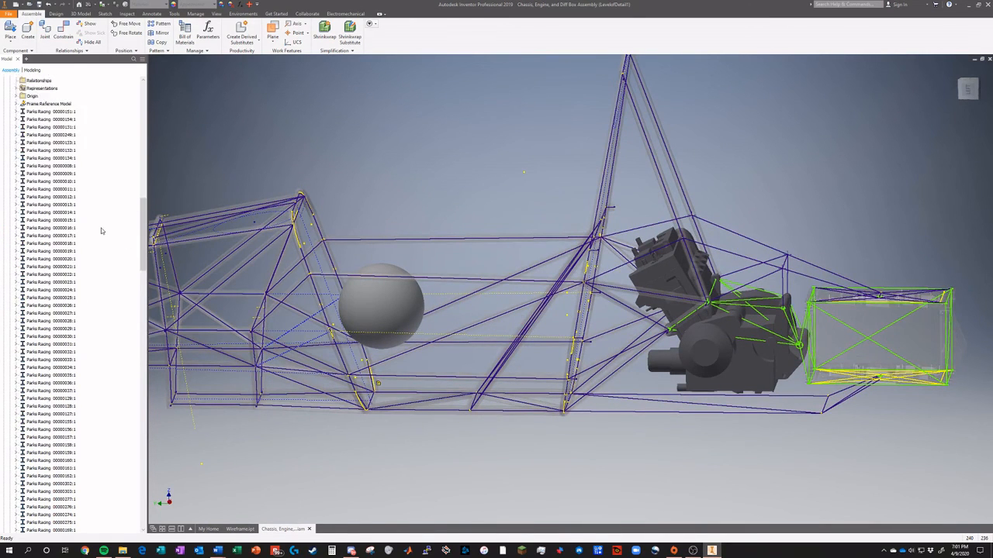
{"action": "left_click", "coordinate": [10, 181]}
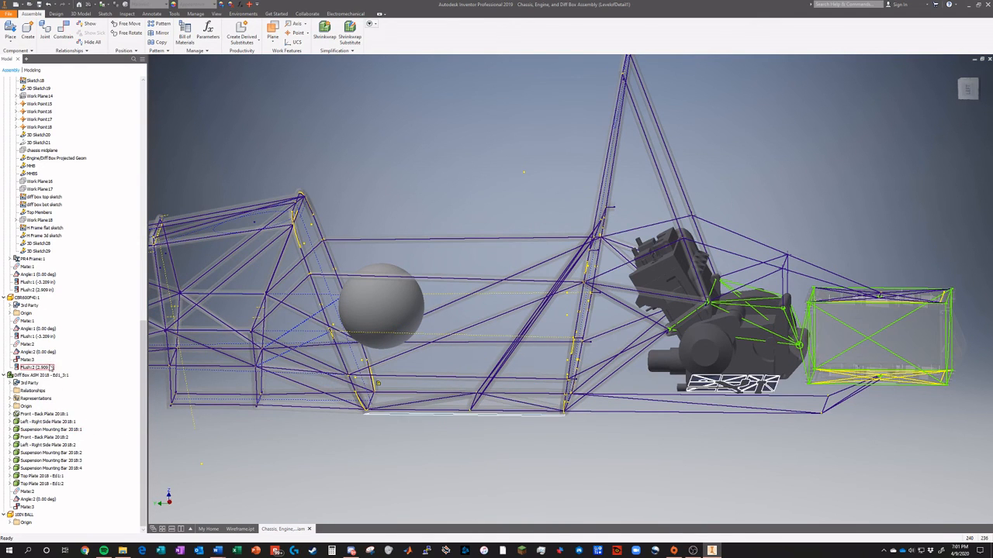
{"action": "scroll", "coordinate": [46, 349], "scroll_direction": "up", "scroll_amount": 15}
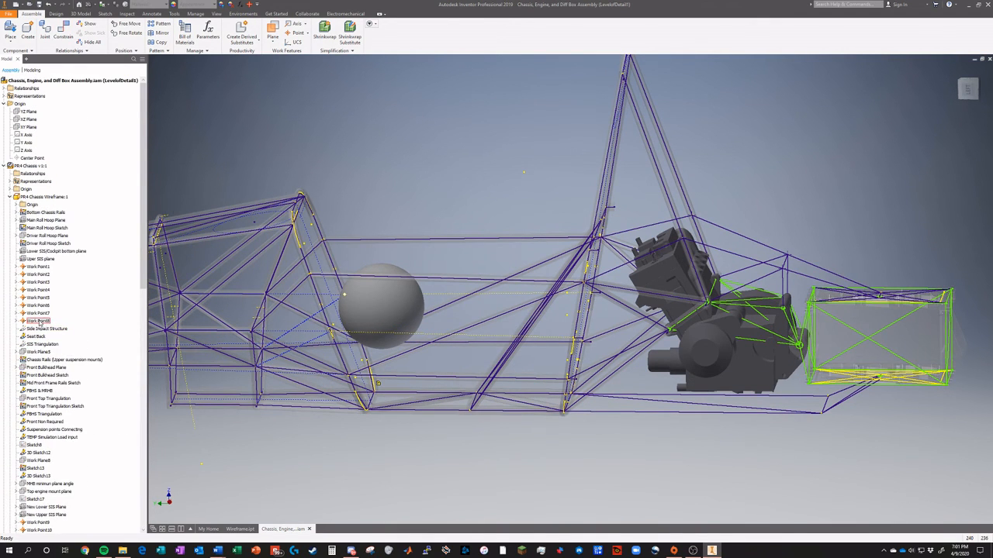
{"action": "right_click", "coordinate": [52, 198]}
{"action": "left_click", "coordinate": [62, 221]}
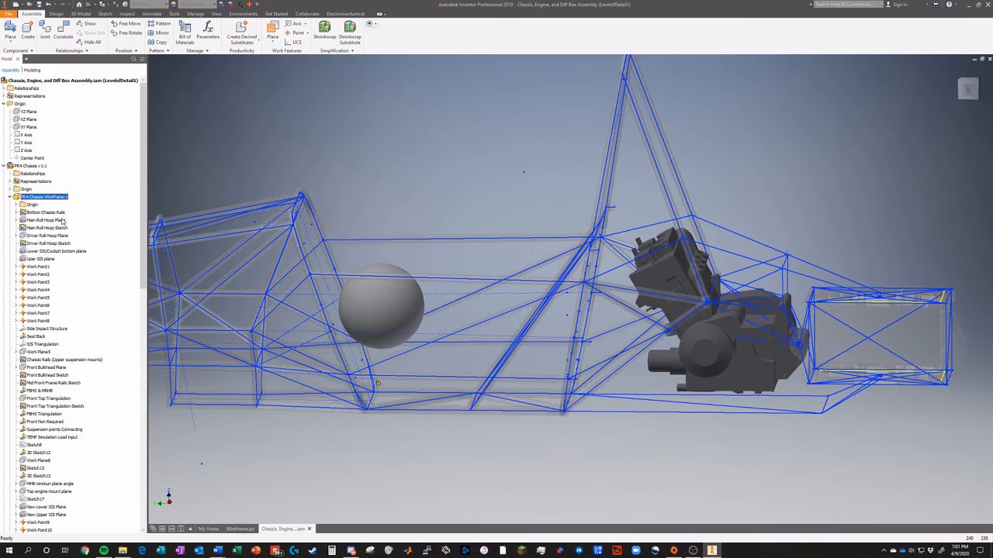
Step: Open the Engine/Diff Box Projected Geom 3D sketch for editing and examine its geometry from the side
{"action": "left_click_drag", "start_coordinate": [971, 90], "coordinate": [970, 48]}
{"action": "middle_click_drag", "start_coordinate": [571, 290], "coordinate": [669, 301], "text": "shift"}
{"action": "scroll", "coordinate": [75, 382], "scroll_direction": "down", "scroll_amount": 6}
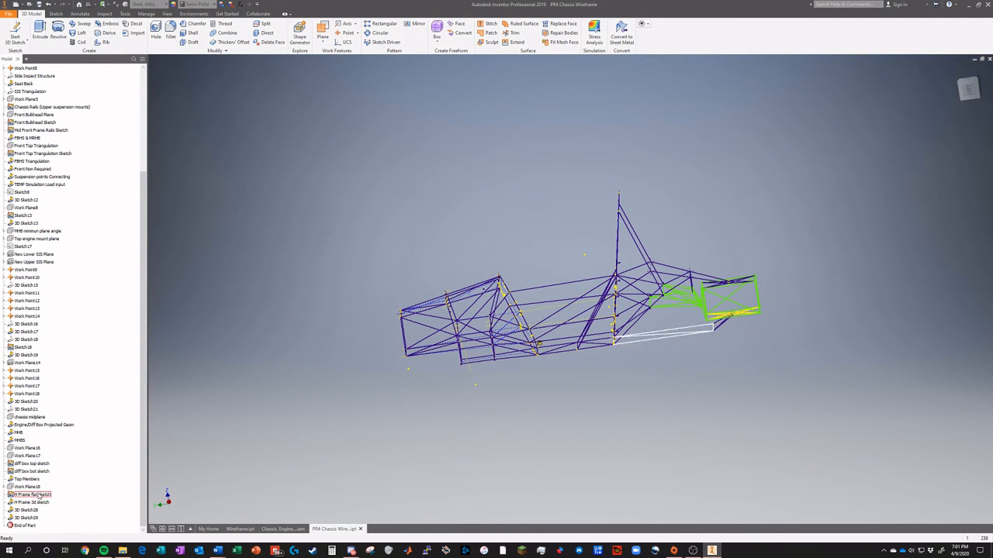
{"action": "left_click", "coordinate": [28, 427]}
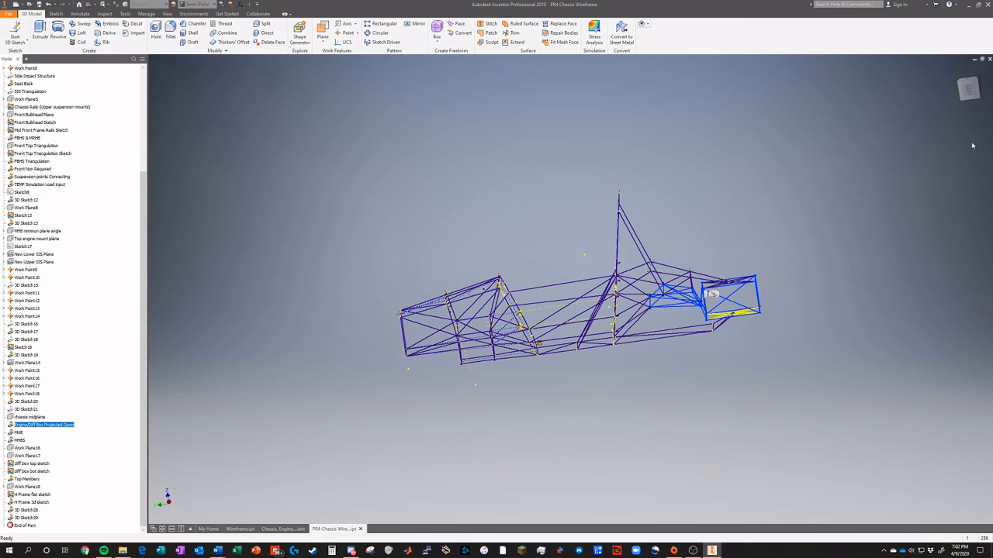
{"action": "right_click", "coordinate": [30, 426]}
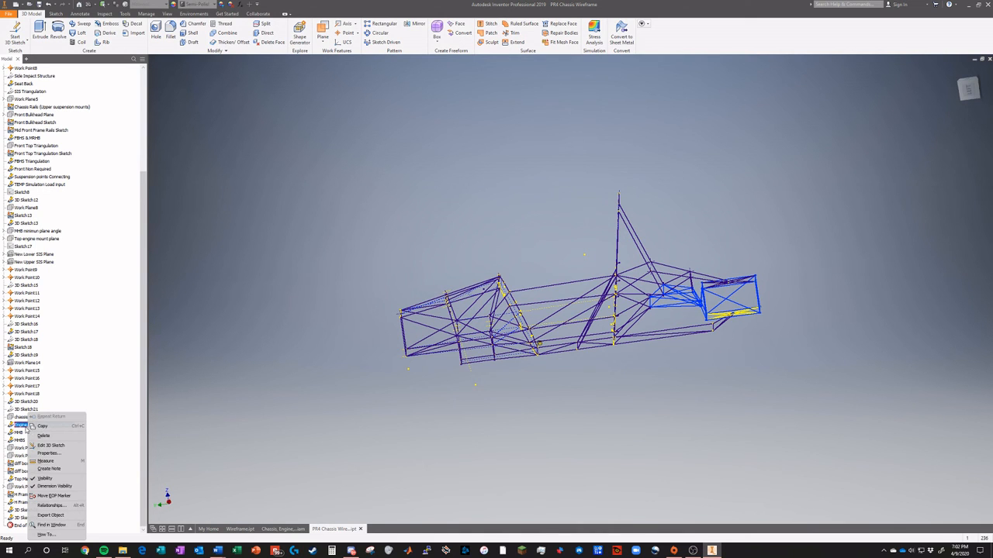
{"action": "left_click", "coordinate": [33, 447]}
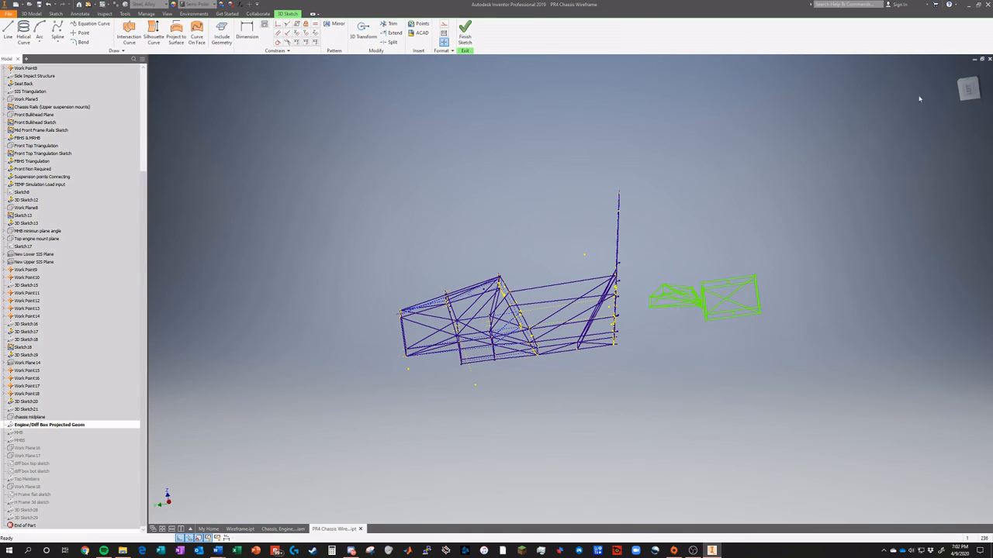
{"action": "mouse_move", "coordinate": [959, 86]}
{"action": "left_mouse_down"}
{"action": "mouse_move", "coordinate": [968, 83]}
{"action": "mouse_move", "coordinate": [961, 90]}
{"action": "left_mouse_up"}
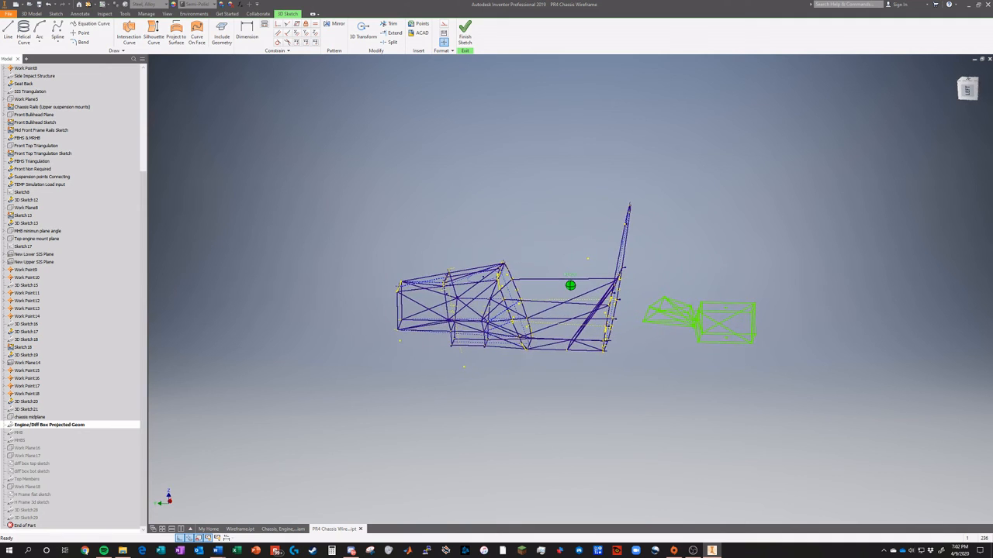
{"action": "scroll", "coordinate": [661, 328], "scroll_direction": "down", "scroll_amount": 5}
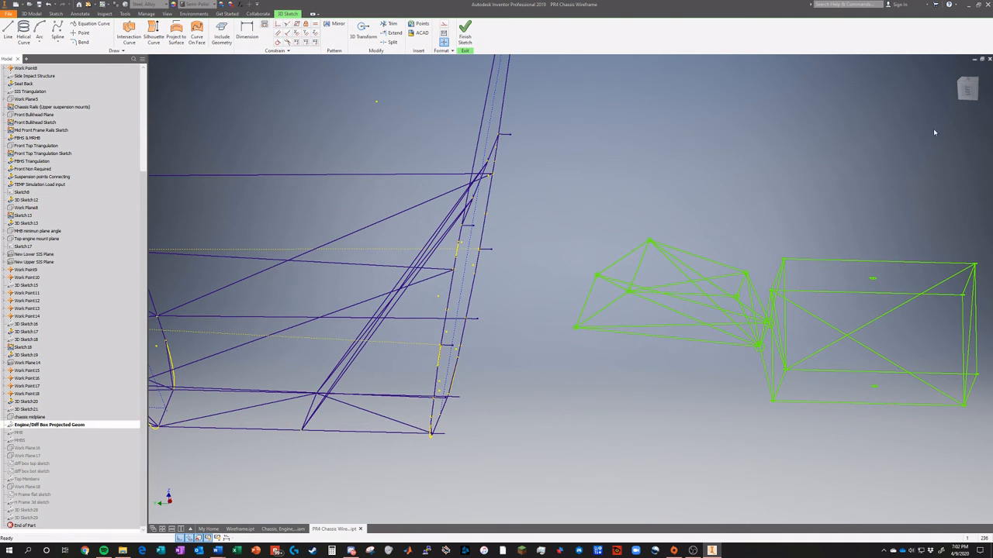
{"action": "scroll", "coordinate": [929, 182], "scroll_direction": "up", "scroll_amount": 6}
{"action": "scroll", "coordinate": [933, 184], "scroll_direction": "down", "scroll_amount": 4}
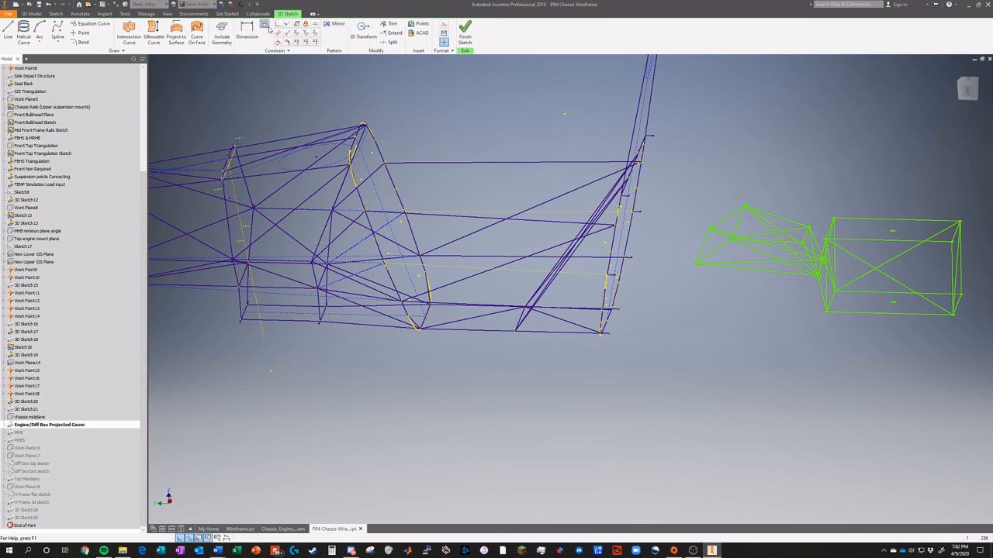
Step: Try to raise all the engine and diff box geometry along Z with 3D Transform, and leave the sketch
{"action": "left_click", "coordinate": [362, 33]}
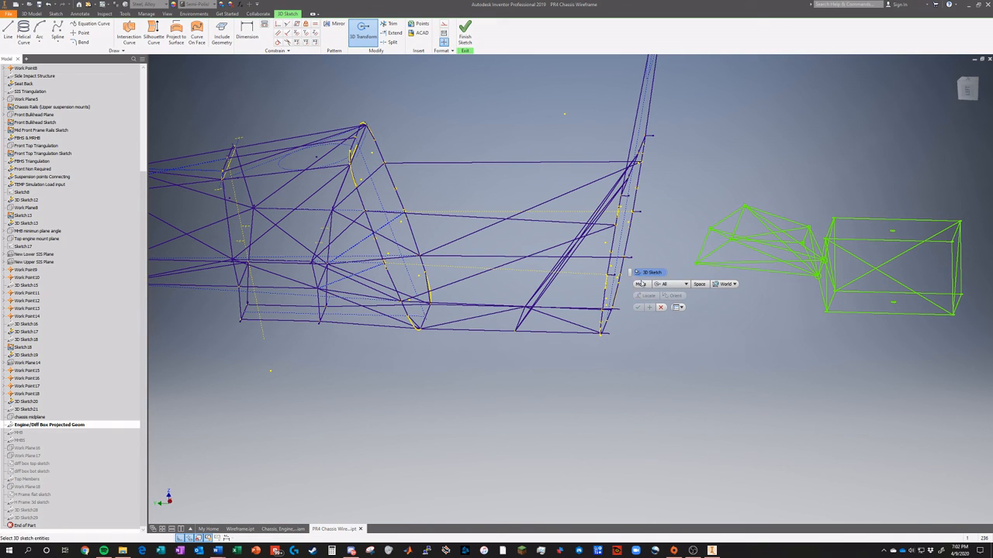
{"action": "left_click_drag", "start_coordinate": [689, 184], "coordinate": [965, 332]}
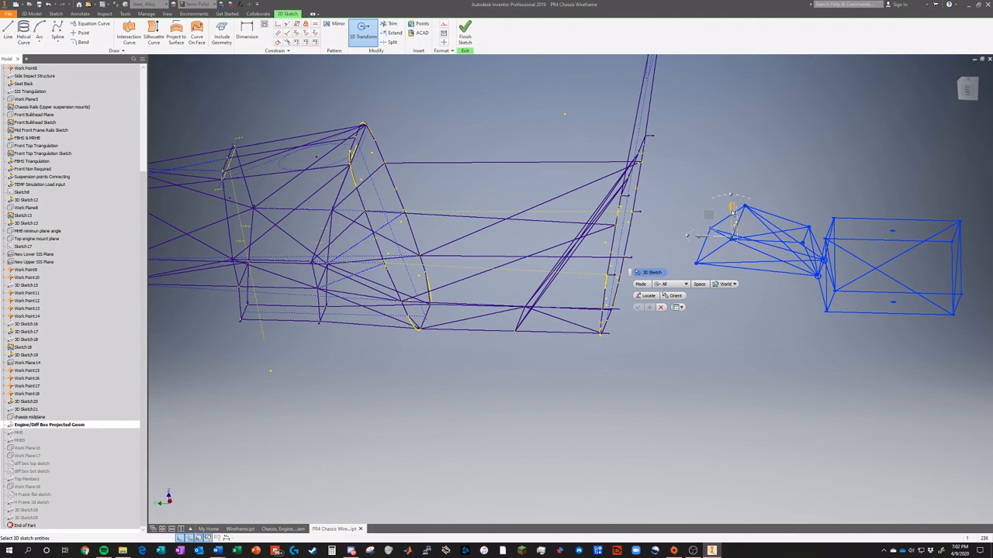
{"action": "left_click_drag", "start_coordinate": [732, 211], "coordinate": [744, 172]}
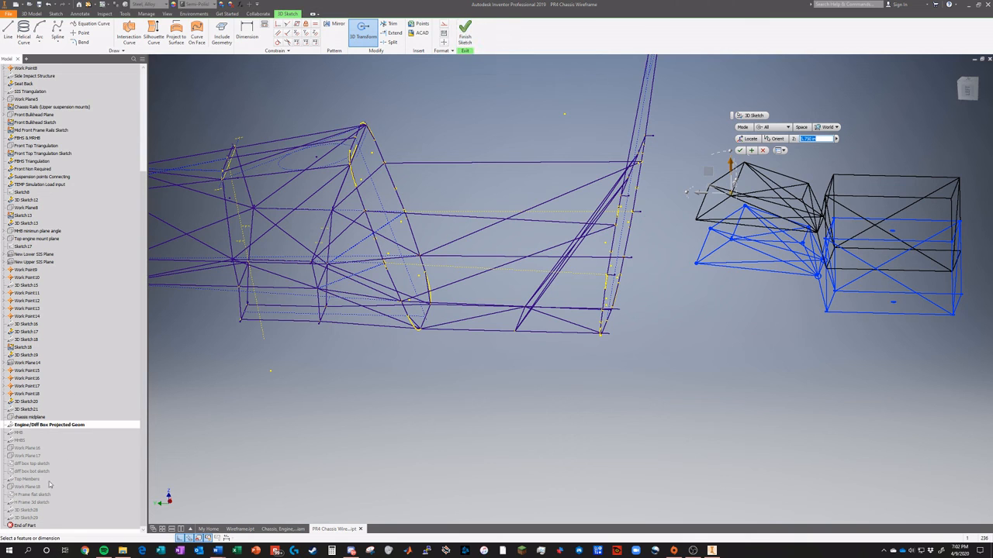
{"action": "left_click", "coordinate": [465, 31]}
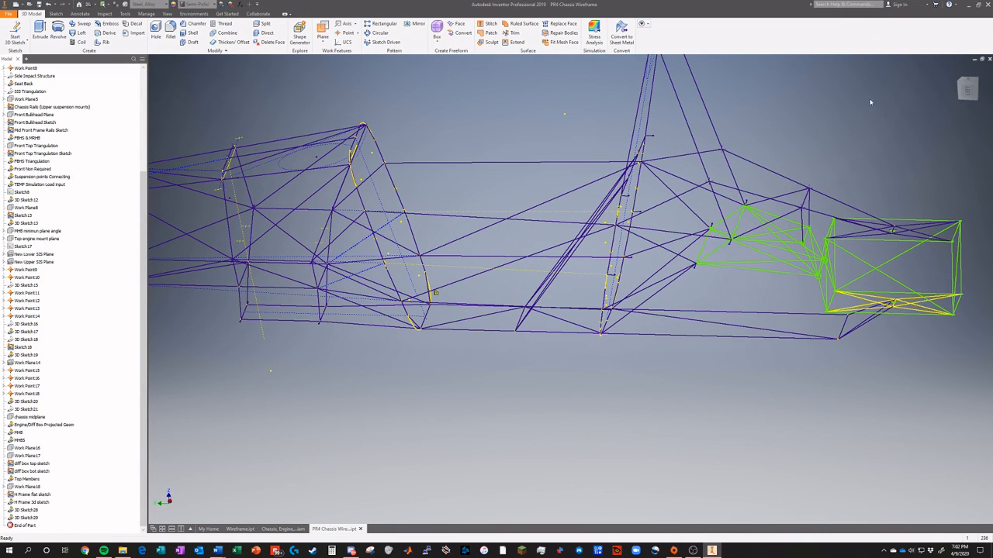
Step: Reopen the Engine/Diff Box Projected Geom sketch, move all its geometry upward with 3D Transform, and finish the sketch
{"action": "left_click_drag", "start_coordinate": [965, 88], "coordinate": [955, 83]}
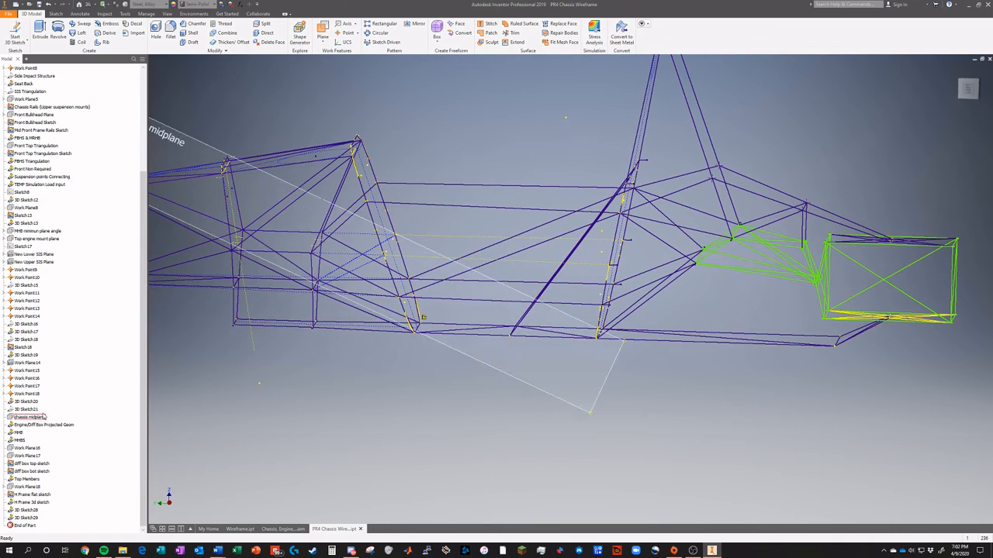
{"action": "double_click", "coordinate": [66, 425]}
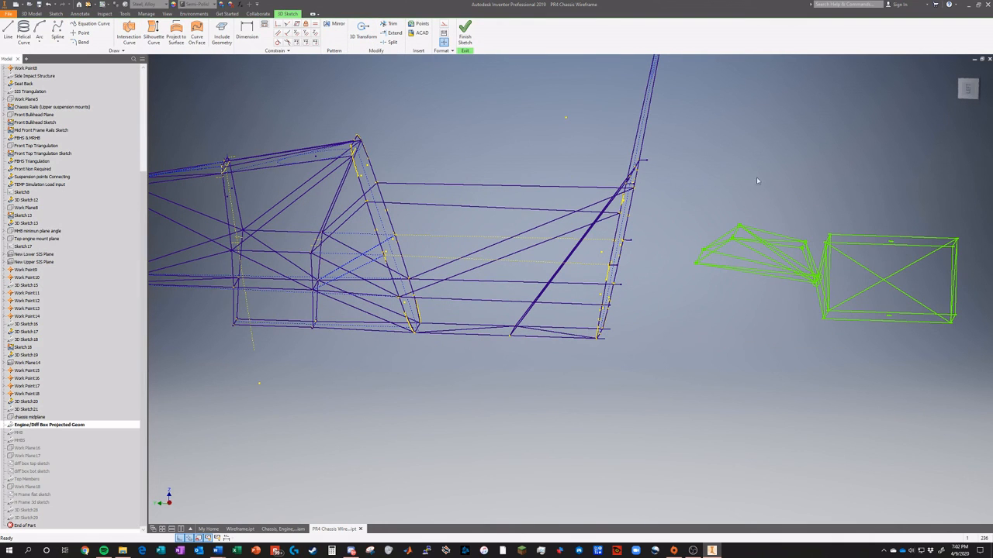
{"action": "left_click_drag", "start_coordinate": [672, 194], "coordinate": [980, 355]}
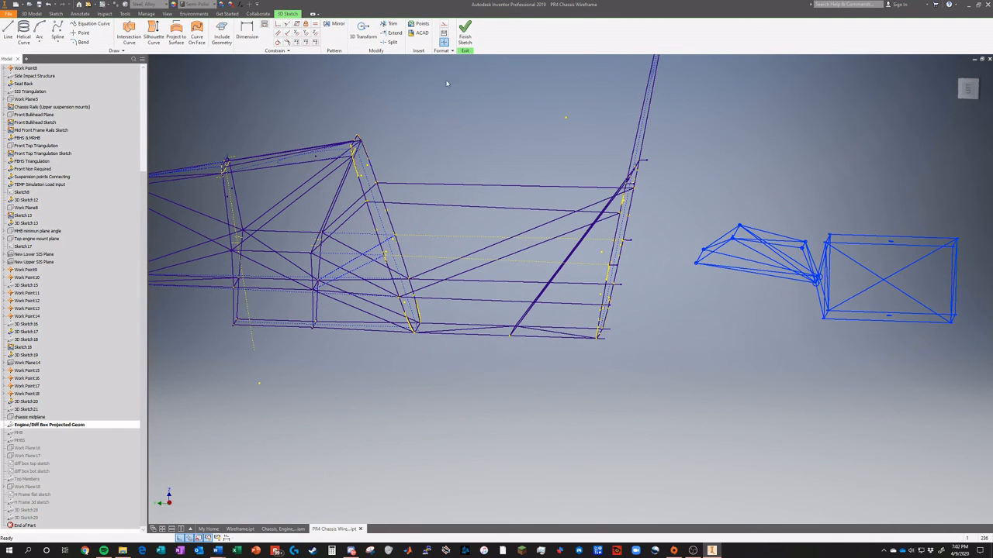
{"action": "left_click", "coordinate": [363, 33]}
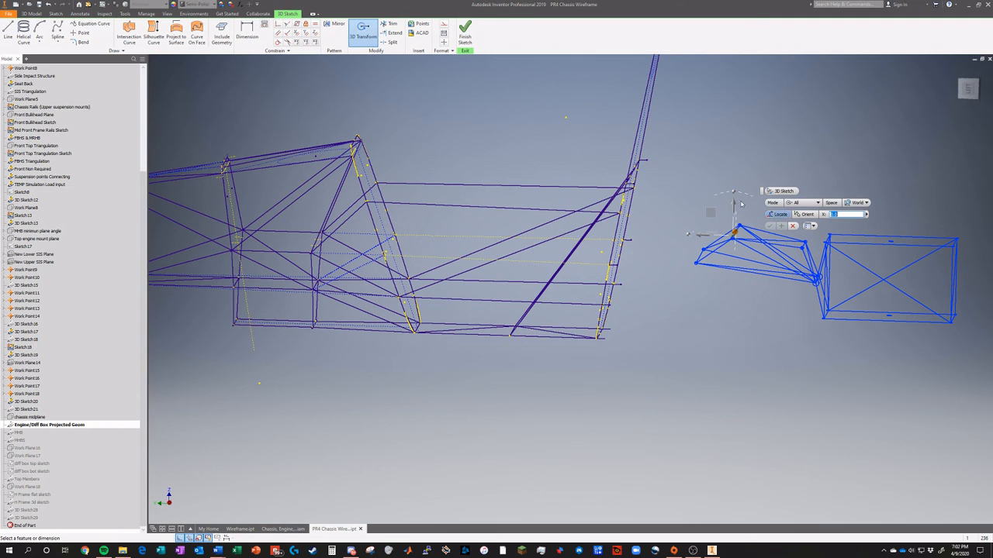
{"action": "left_click_drag", "start_coordinate": [733, 203], "coordinate": [736, 175]}
{"action": "left_click", "coordinate": [745, 165]}
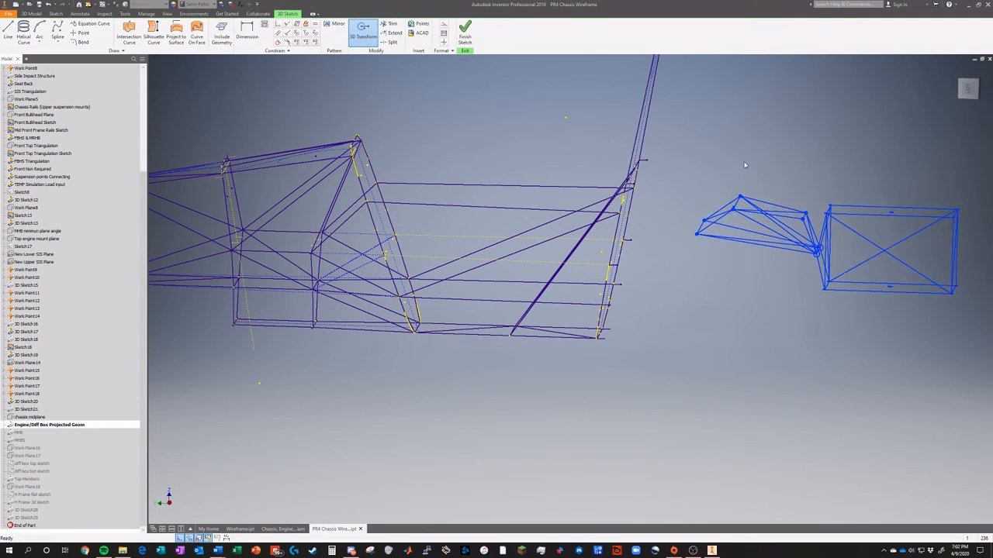
{"action": "left_click", "coordinate": [464, 31]}
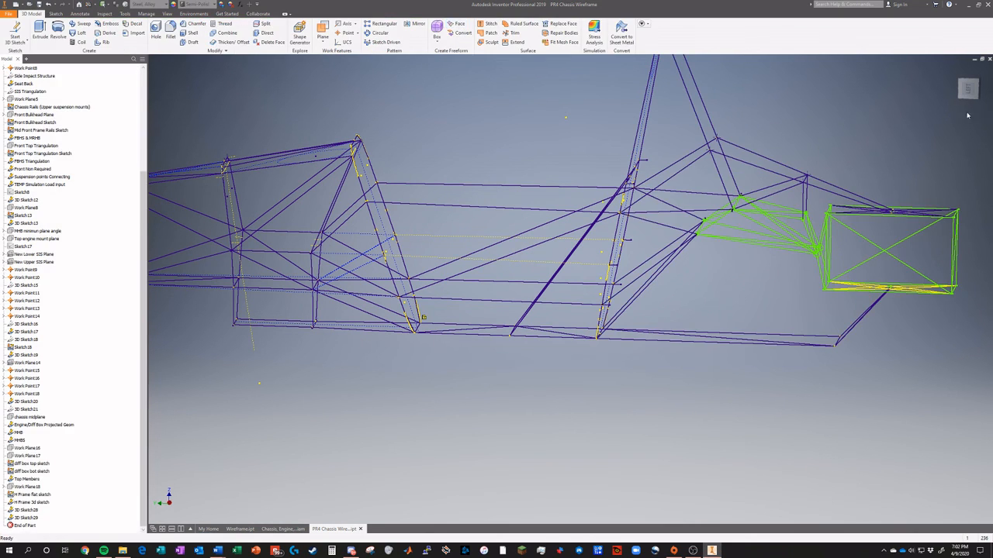
Step: Inspect the rear of the wireframe and undo the upward move of the engine and diff box geometry
{"action": "left_click_drag", "start_coordinate": [975, 88], "coordinate": [982, 99]}
{"action": "middle_click_drag", "start_coordinate": [529, 227], "coordinate": [402, 277], "text": "shift"}
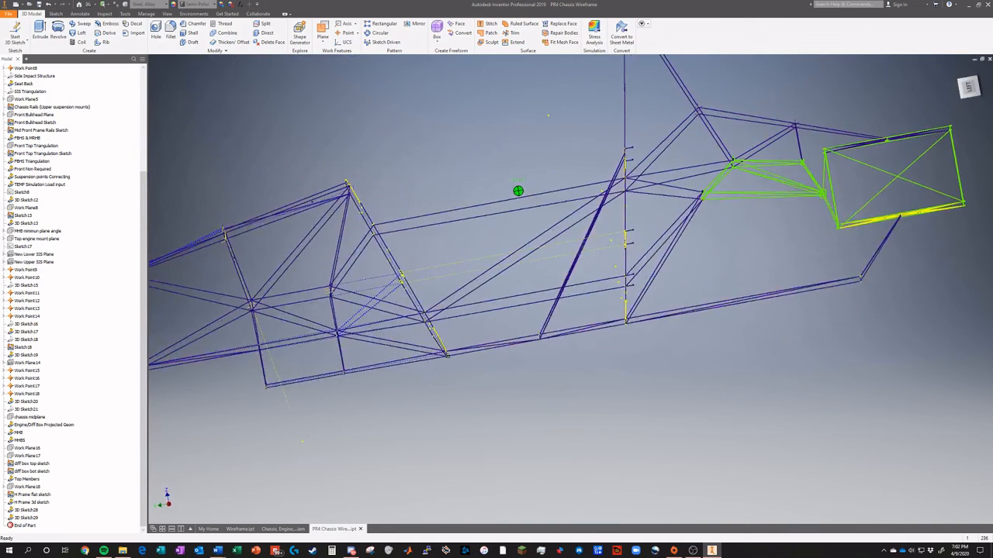
{"action": "middle_click_drag", "start_coordinate": [690, 268], "coordinate": [761, 266], "text": "shift"}
{"action": "key", "text": "ctrl+z"}
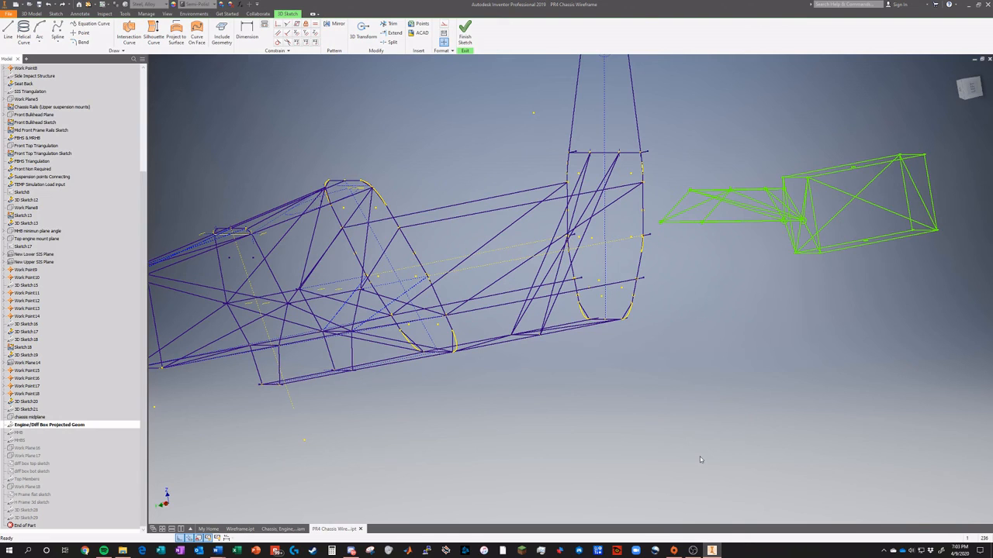
{"action": "key", "text": "ctrl+z"}
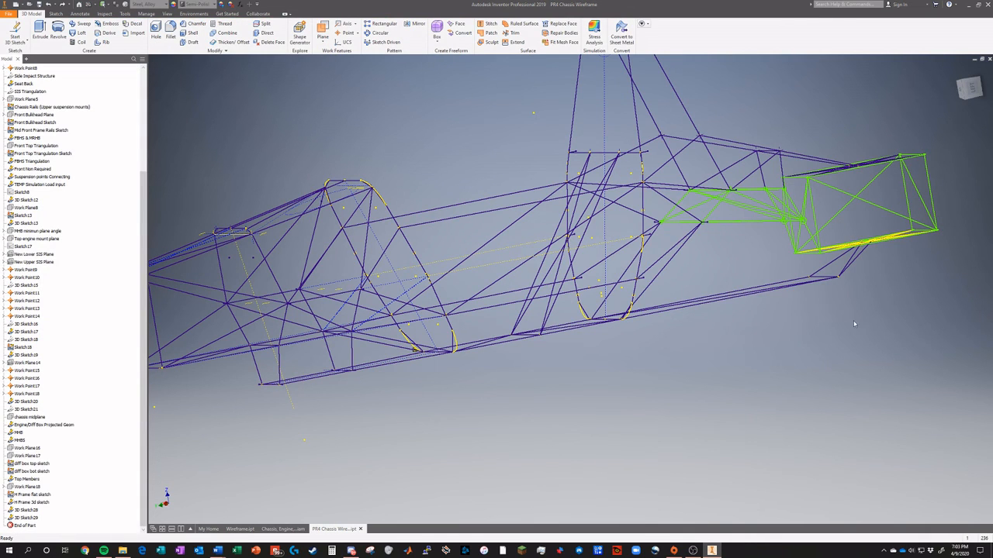
{"action": "mouse_move", "coordinate": [972, 90]}
{"action": "left_mouse_down"}
{"action": "mouse_move", "coordinate": [986, 97]}
{"action": "mouse_move", "coordinate": [969, 89]}
{"action": "left_mouse_up"}
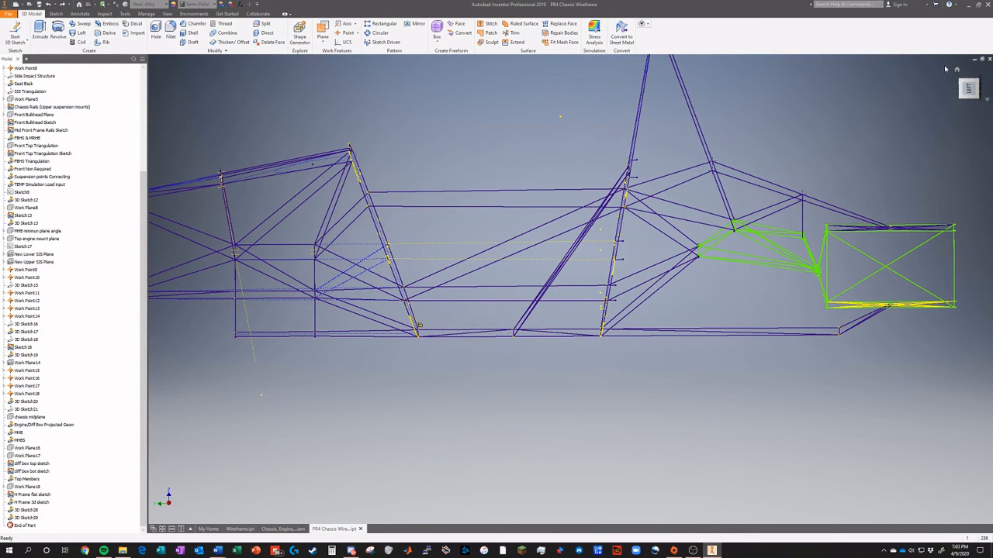